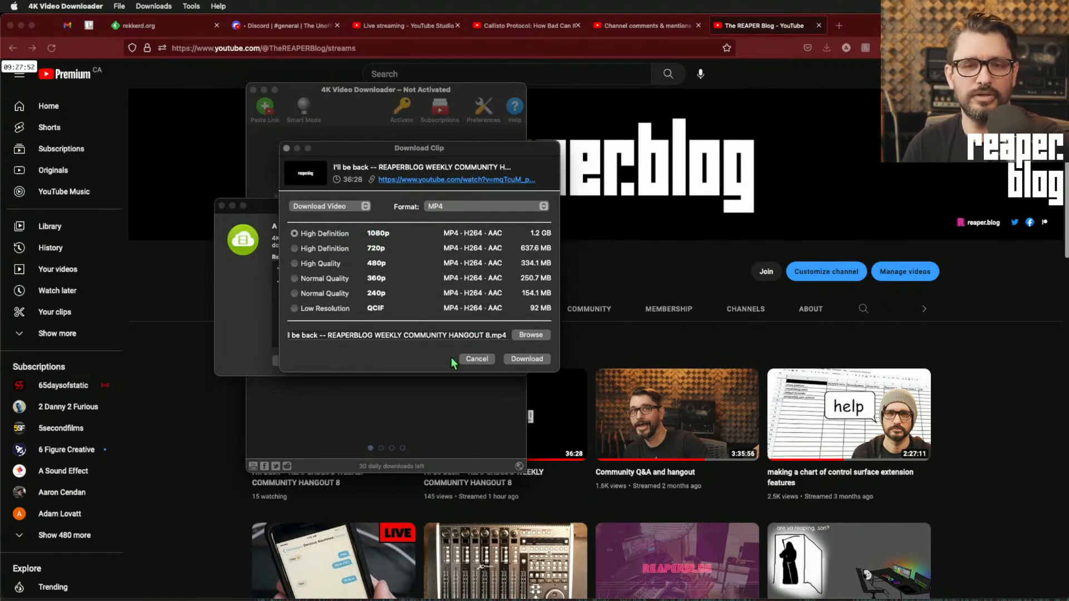
Download the REAPERBLOG WEEKLY COMMUNITY HANGOUT 8 stream as a 1080p MP4 video.
left_click(529, 360)
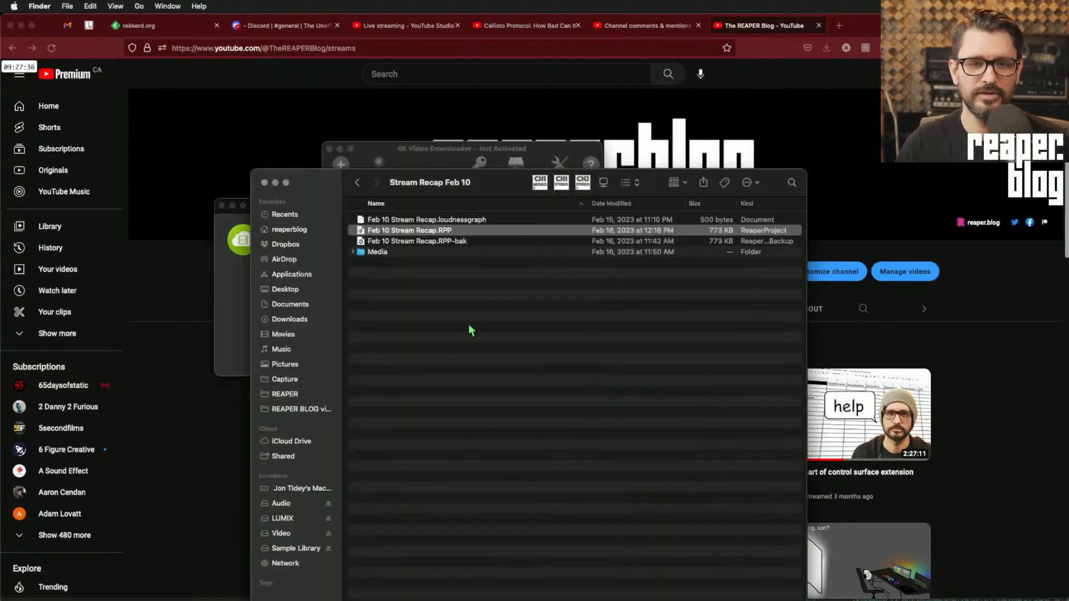
Switch to Finder, open the Media folder of Stream Recap Feb 10 and select REAPERBLOG WEEKLY COMMUNITY HANGOUT 6.mp4.
left_click(469, 331)
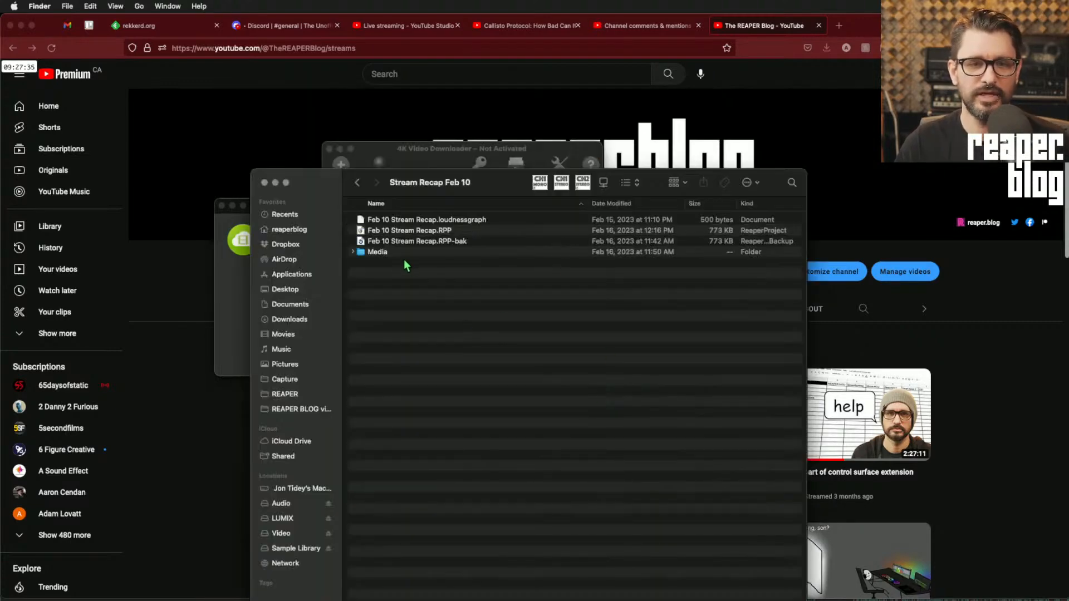
double_click(399, 252)
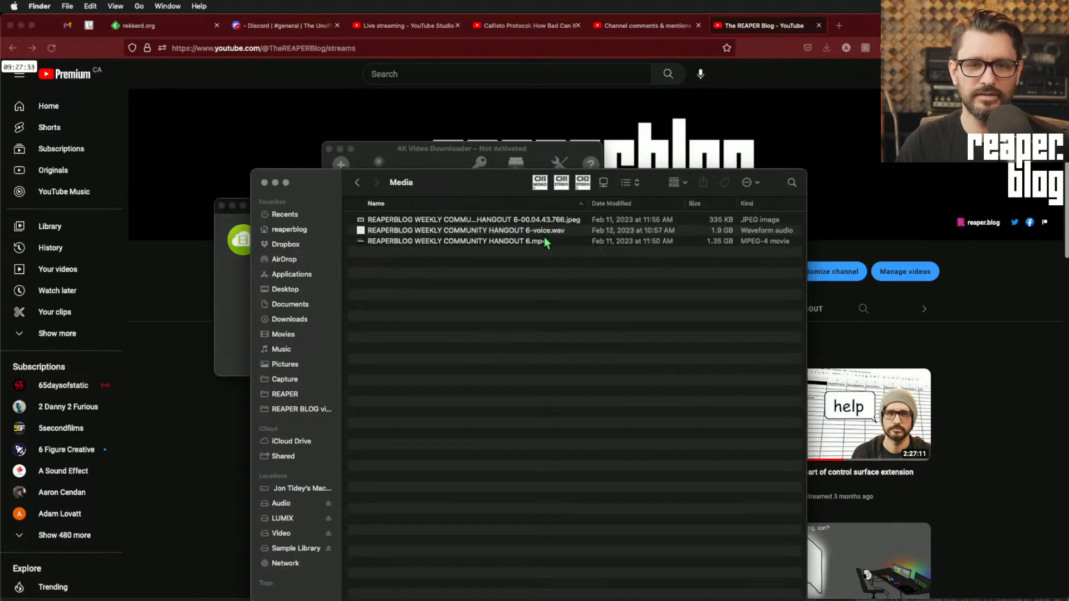
left_click(544, 240)
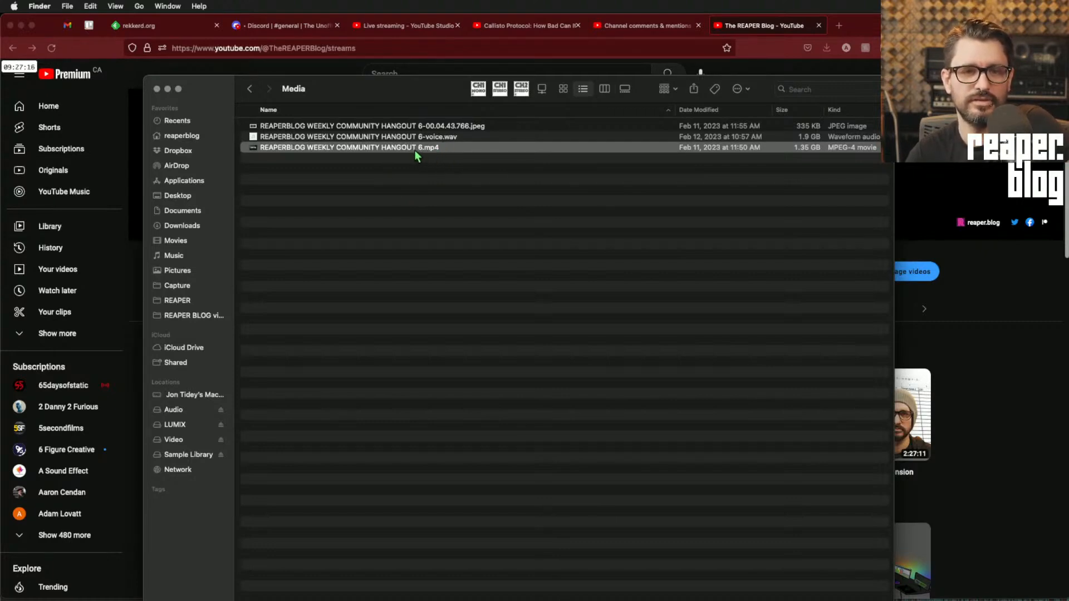
left_click_drag(414, 150, 500, 92)
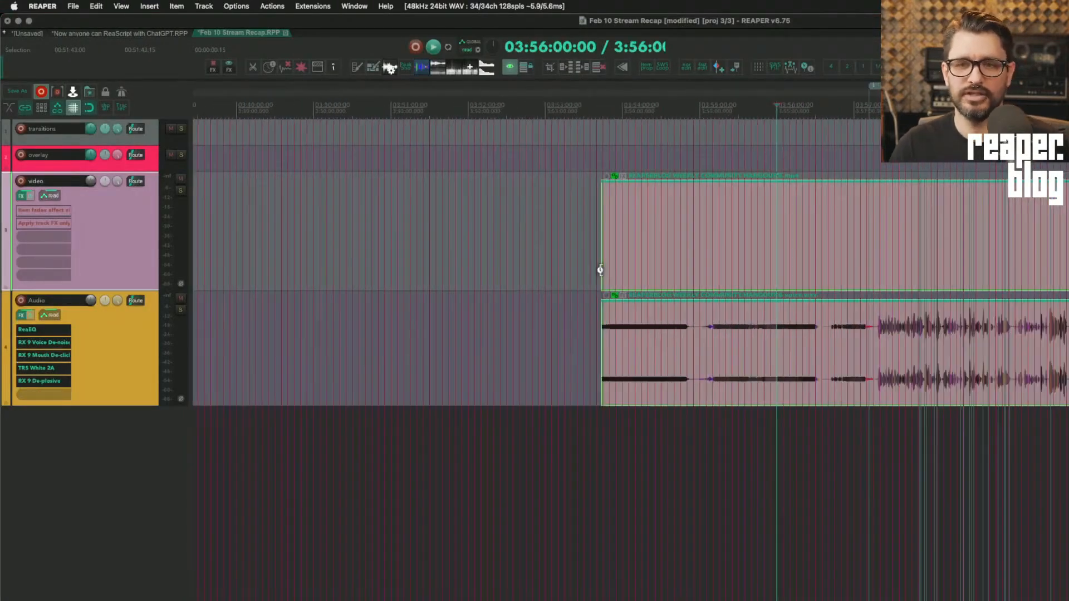
Switch to REAPER and examine the start of the hangout video and voice items on the Feb 10 Stream Recap timeline.
scroll(590, 267, "right", 5)
left_click(439, 166)
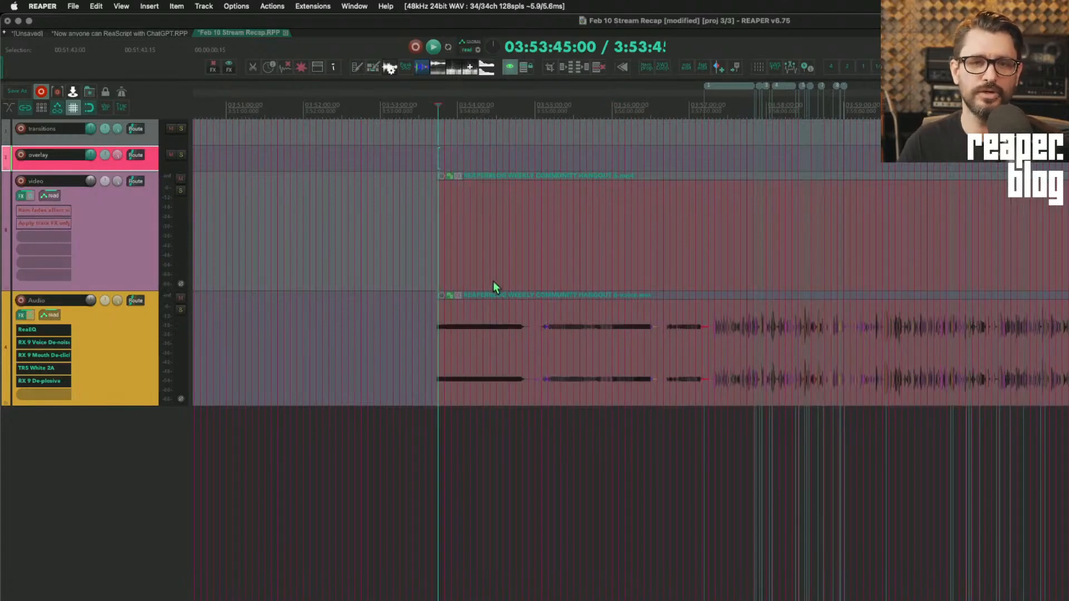
scroll(496, 282, "down", 6)
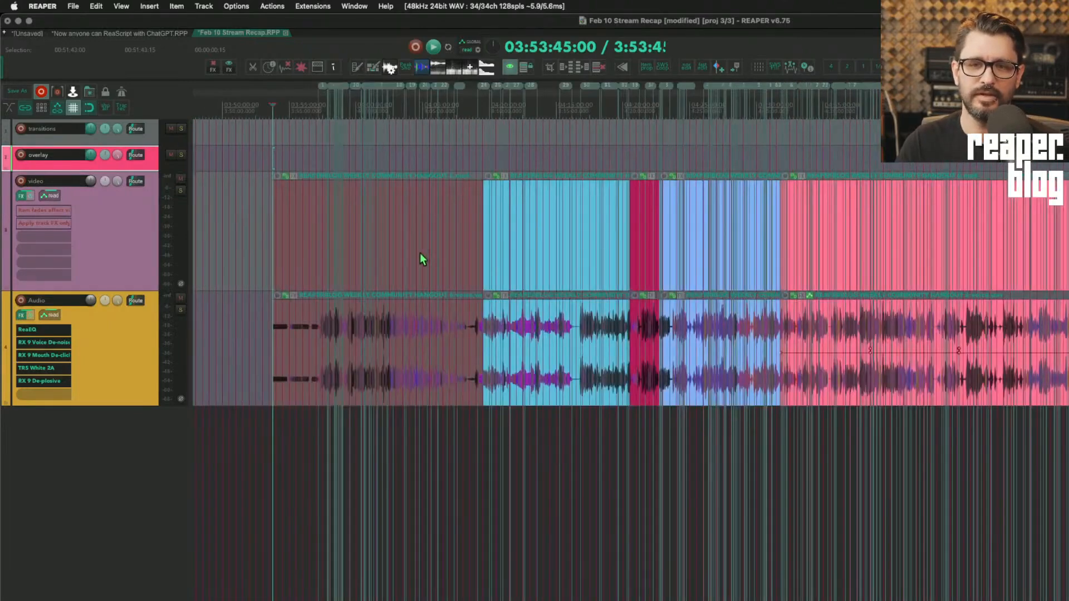
left_click(367, 259)
scroll(367, 278, "up", 8)
left_click(383, 346)
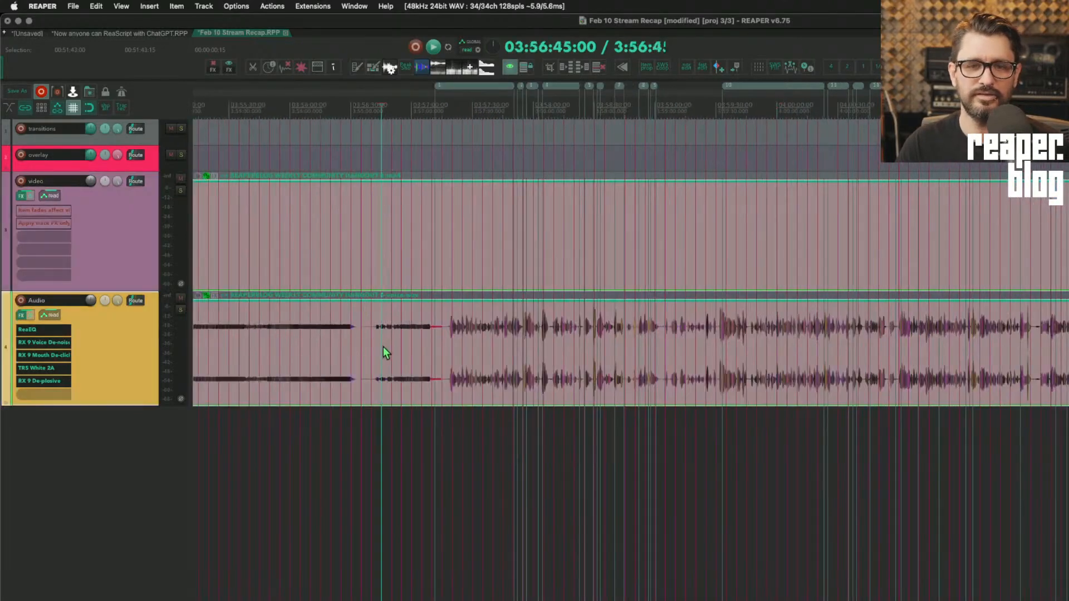
scroll(406, 348, "left", 10)
left_click(510, 348)
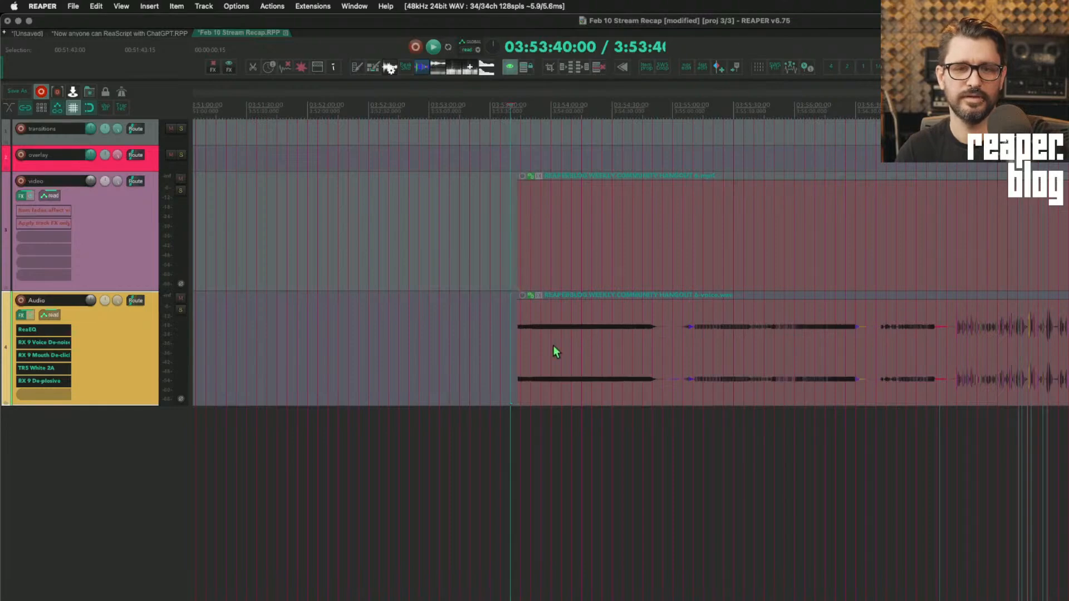
Separate the grouped hangout items, select only the voice item on the Audio track and show its take volume envelope.
left_click(569, 351)
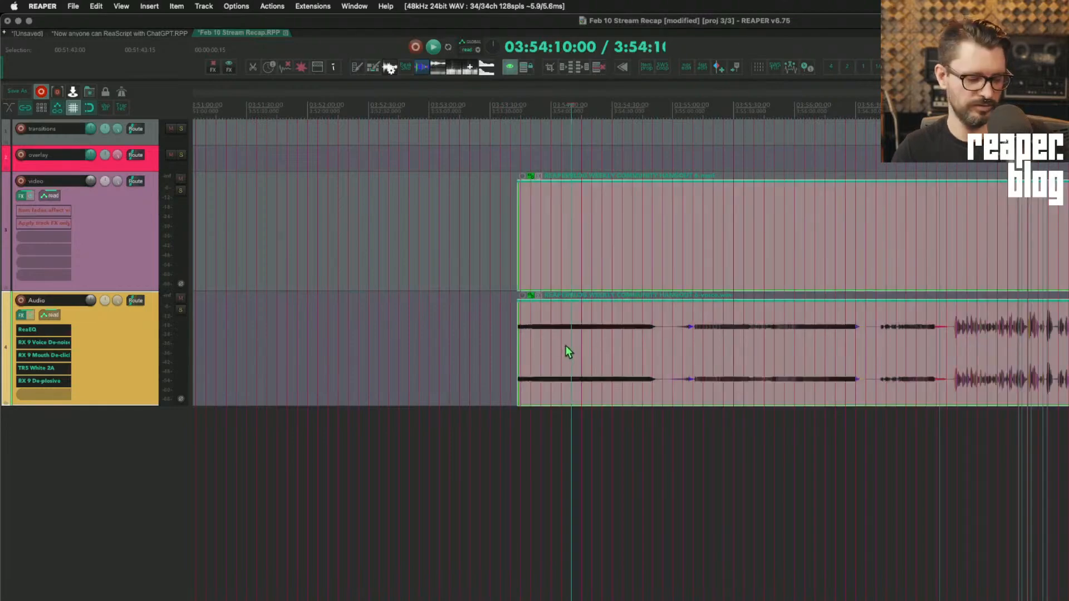
left_click(581, 357)
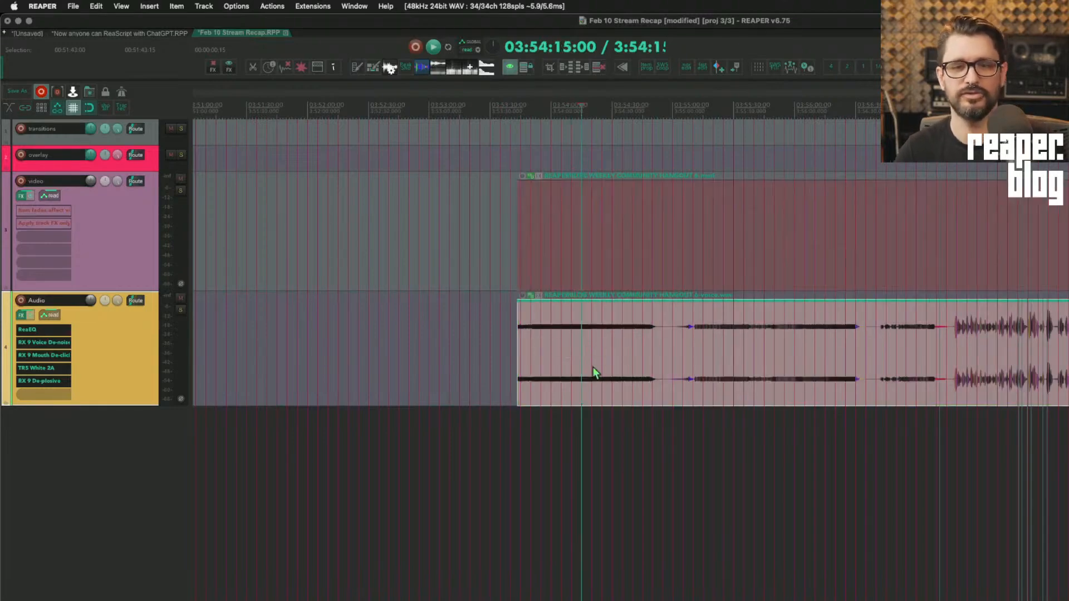
right_click(576, 358)
left_click(553, 381)
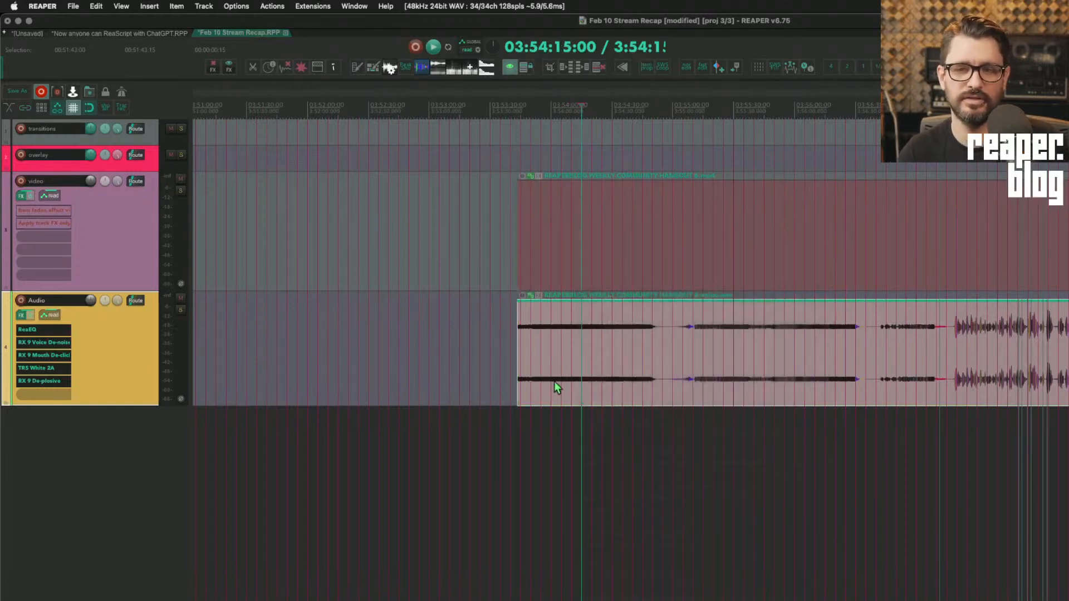
key("shift+v")
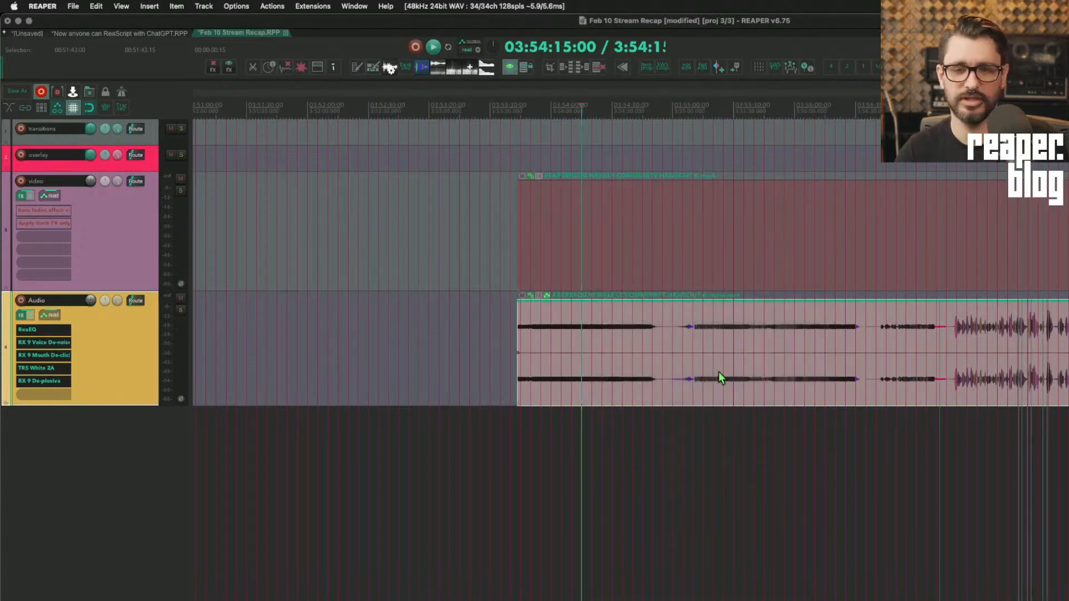
left_click(591, 376)
mouse_move(663, 354)
left_mouse_down()
mouse_move(551, 360)
mouse_move(559, 348)
left_mouse_up()
key("super+z")
left_click(621, 328)
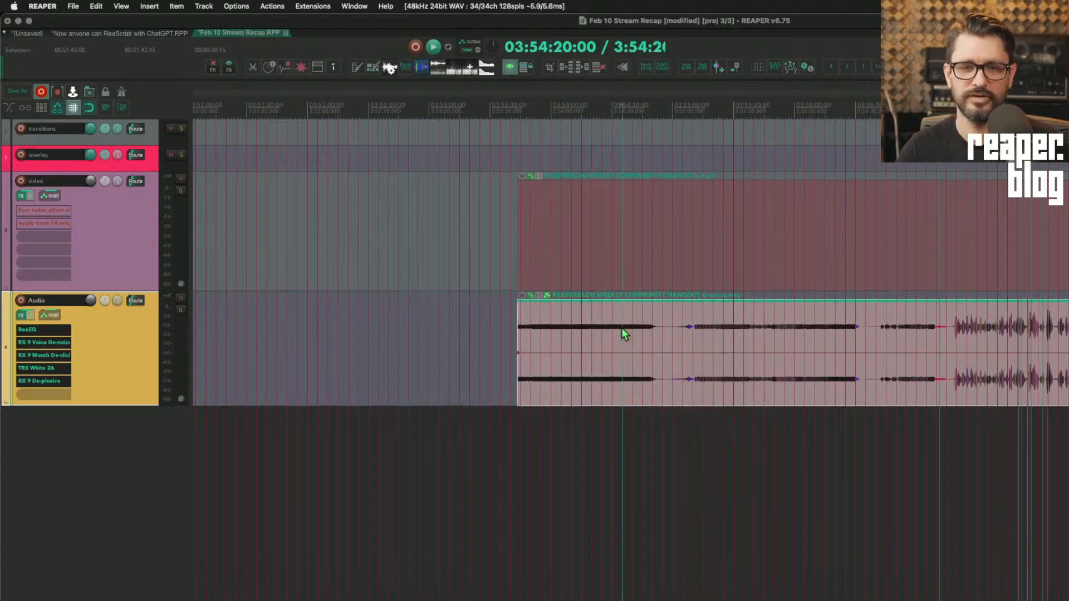
Examine the source properties of the video item, including its Ignore audio option, and close the dialog.
scroll(635, 334, "right", 5)
scroll(495, 281, "left", 5)
left_click(540, 248)
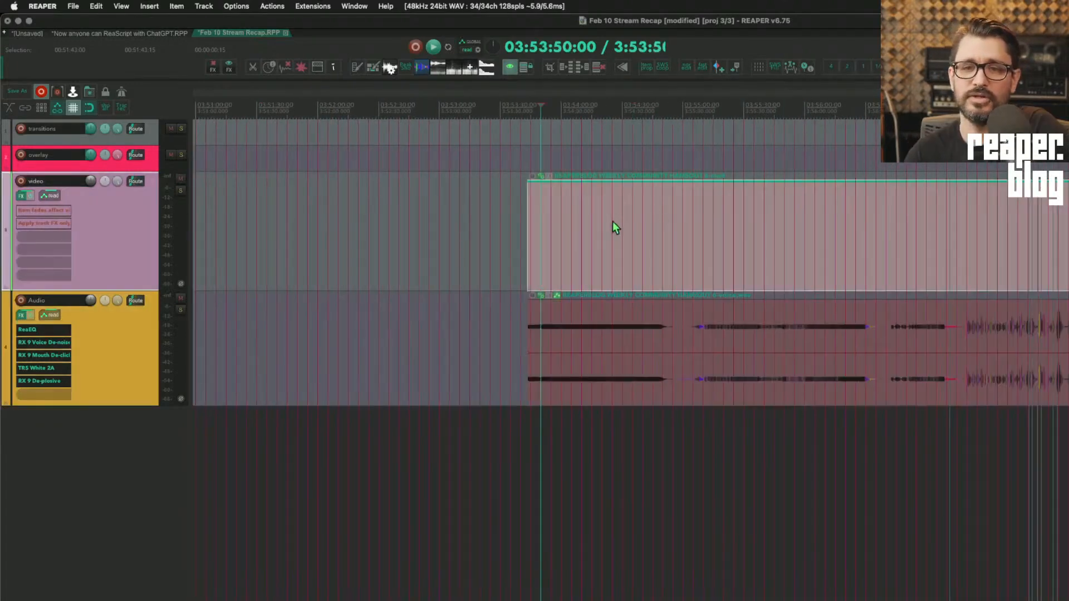
right_click(612, 222)
left_click(652, 251)
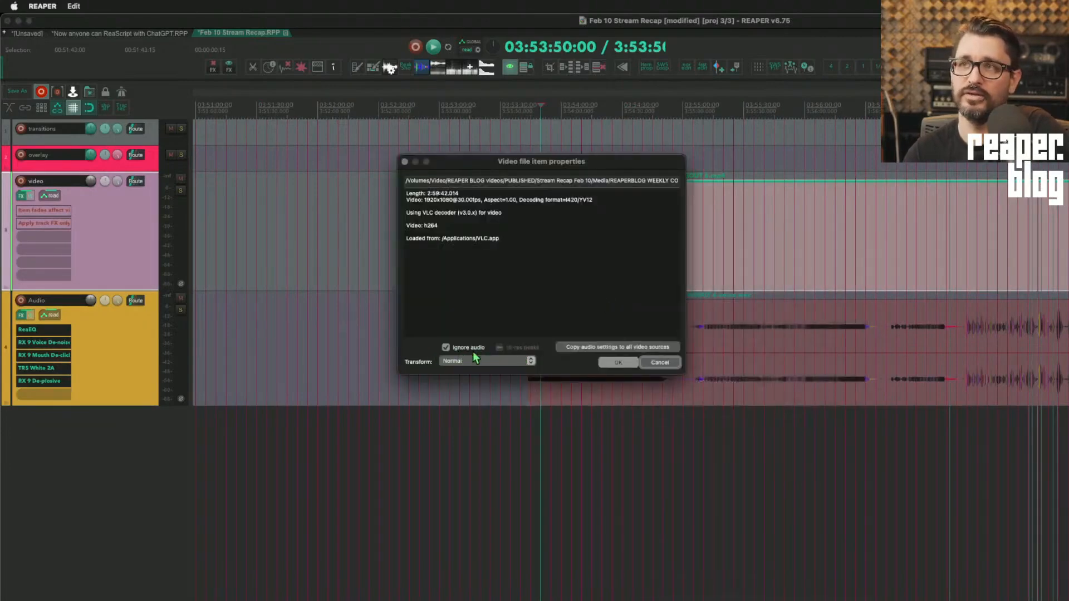
left_click(618, 363)
Select both the video item and the voice item below it and group them, clearing the time selection.
left_click(591, 382)
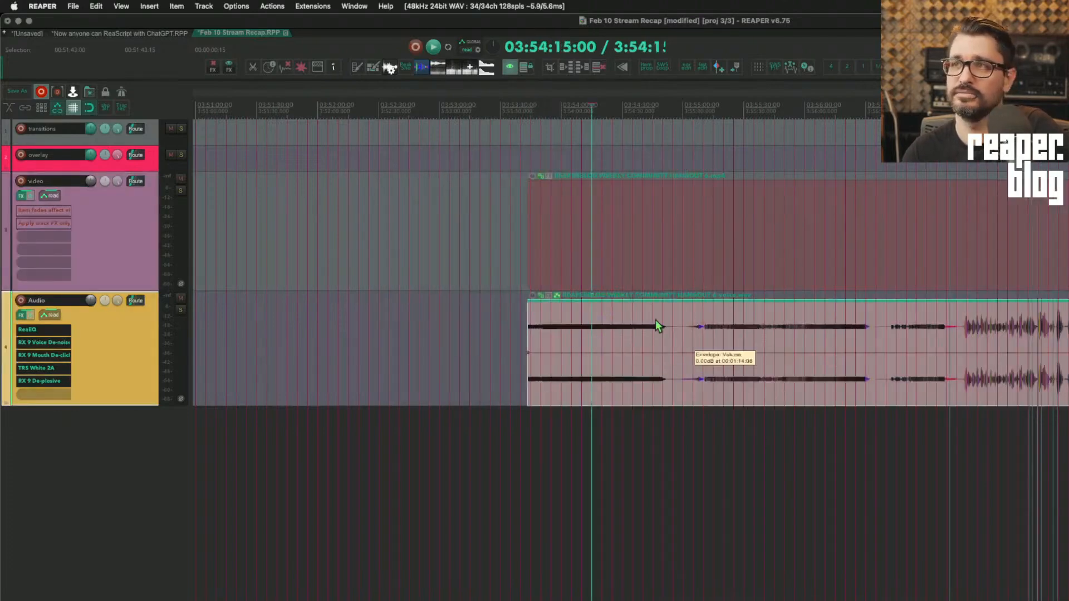
left_click(661, 240)
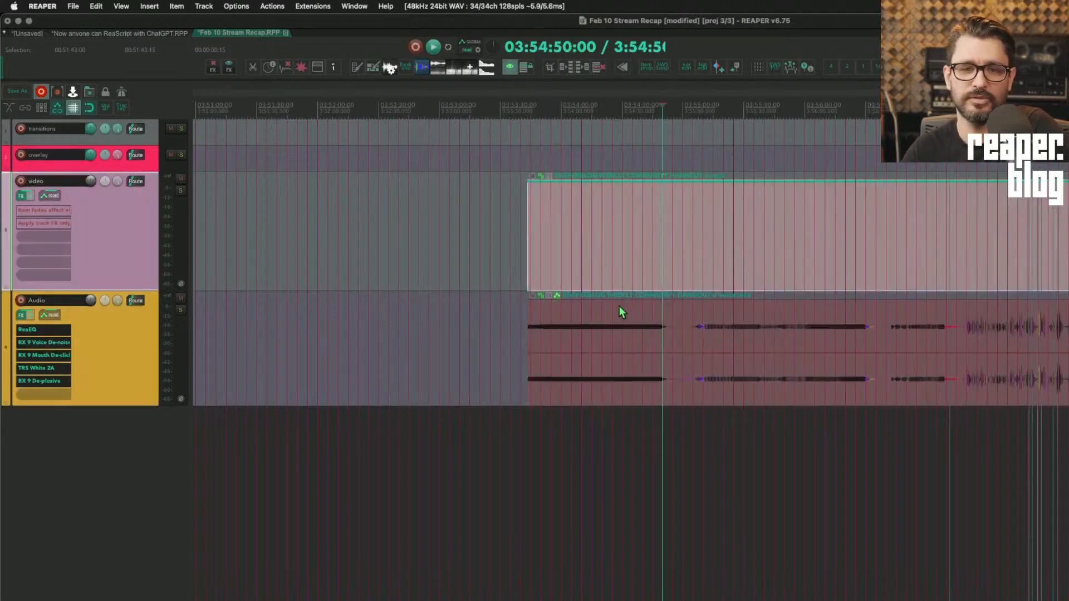
left_click_drag(598, 235, 597, 349)
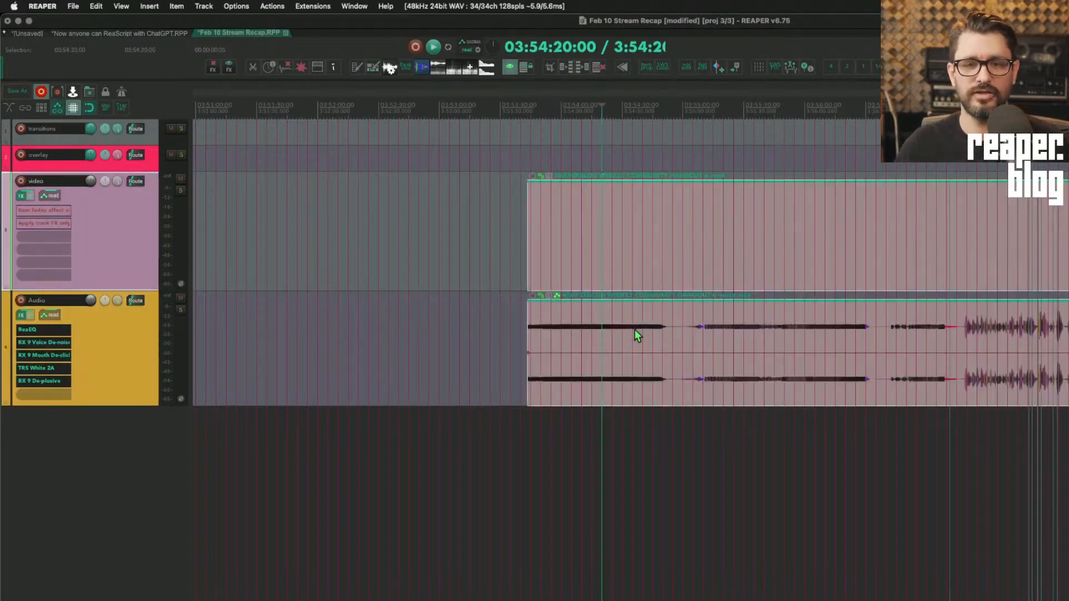
left_click(639, 312)
key("Escape")
key("alt+shift+g")
left_click(652, 329)
Place the edit cursor at 03:57:05:00, just before the first region, and open the Video Window.
scroll(702, 382, "right", 5)
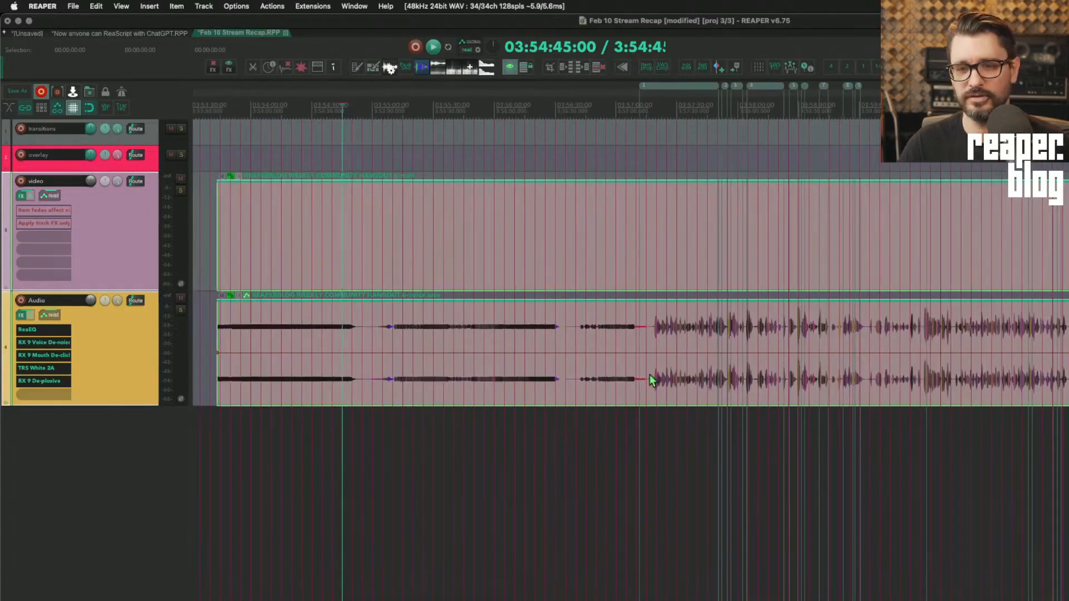
left_click(597, 371)
scroll(596, 380, "right", 4)
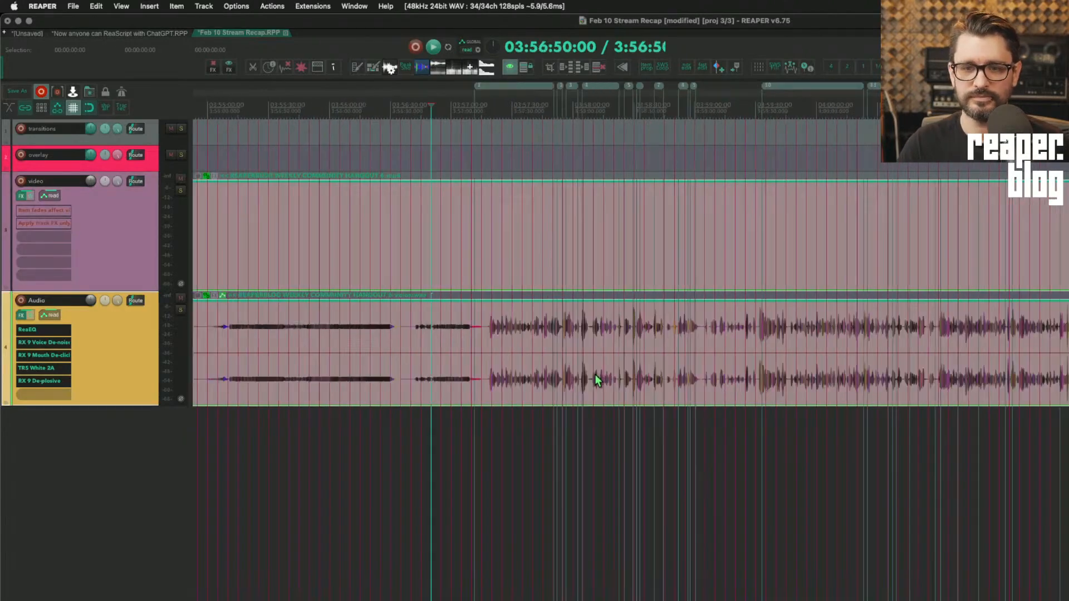
left_click(468, 162)
key("super+shift+v")
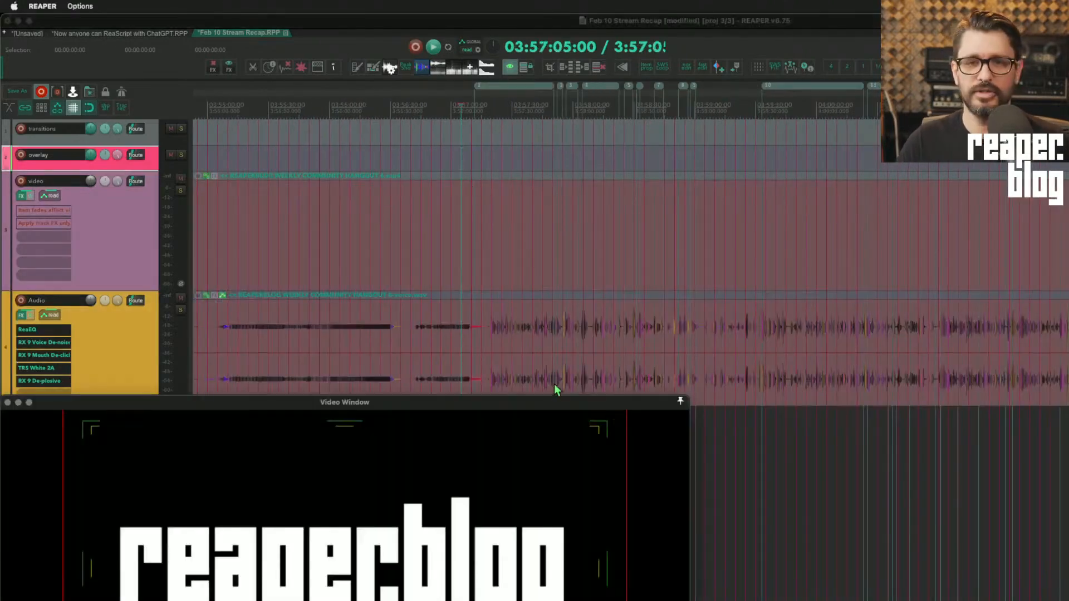
Preview the video frames around the start of the first region, ending with the edit cursor at 03:57:07:00.
scroll(555, 176, "up", 4)
scroll(646, 163, "right", 3)
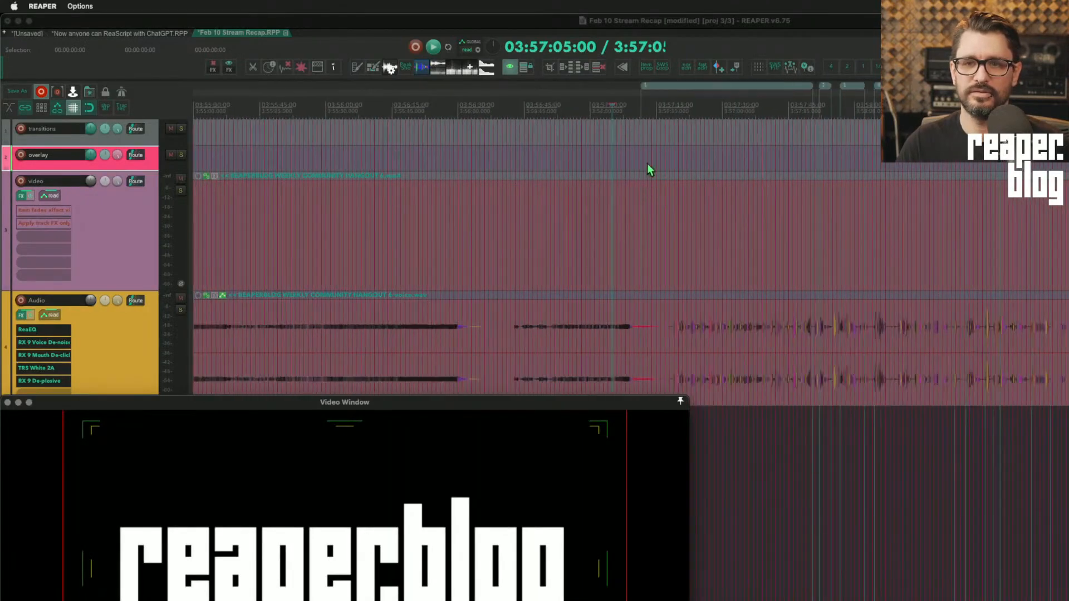
left_click(642, 110)
left_click(641, 110)
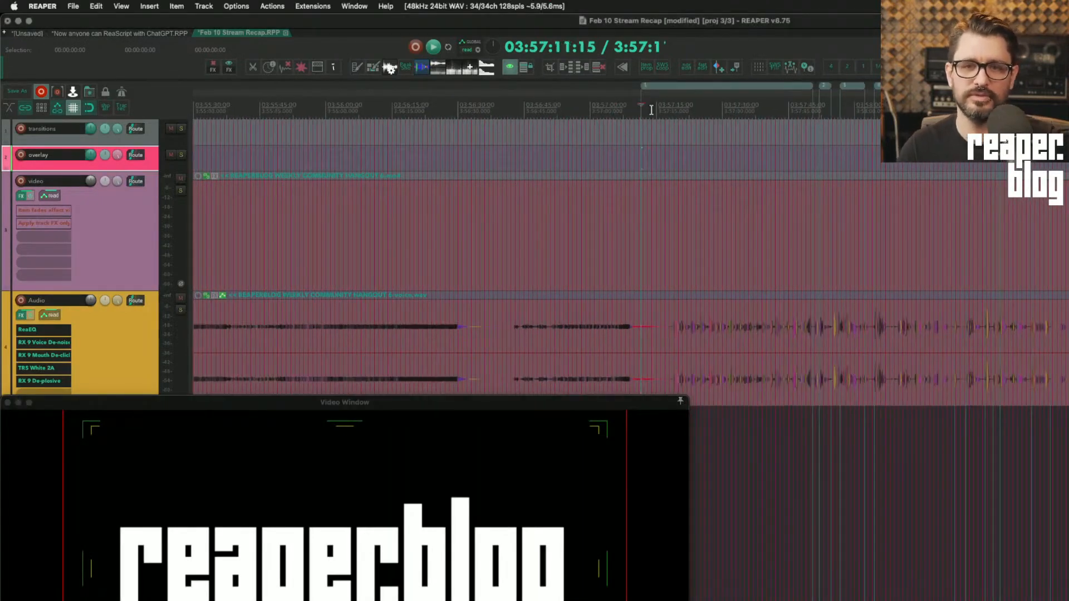
left_click(650, 110)
left_click(621, 108)
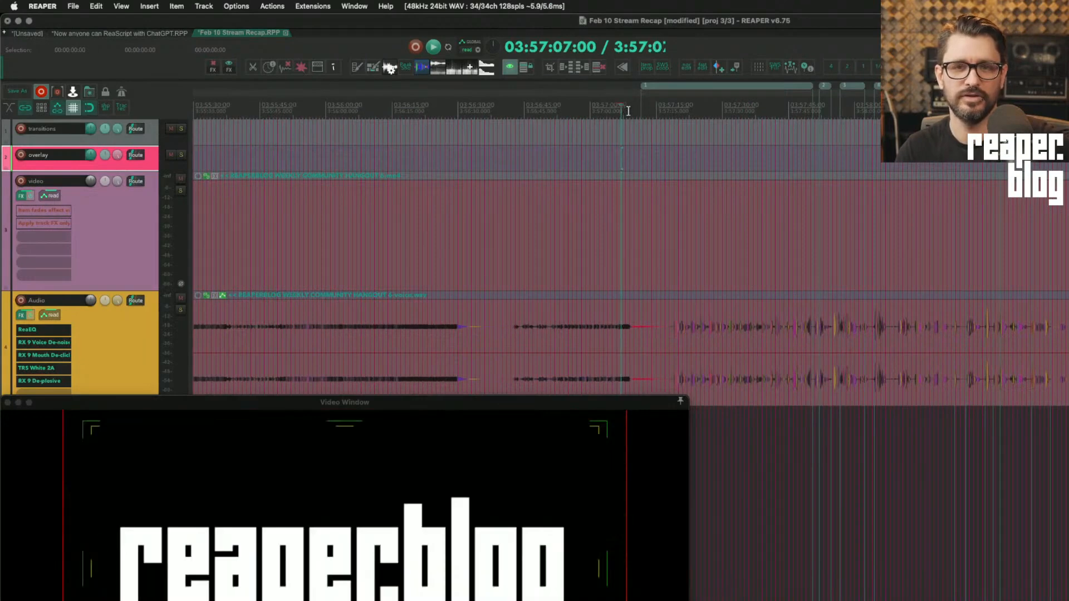
Make a time selection from 03:57:12:00 to 03:57:50:15, covering the first region.
scroll(627, 115, "down", 4)
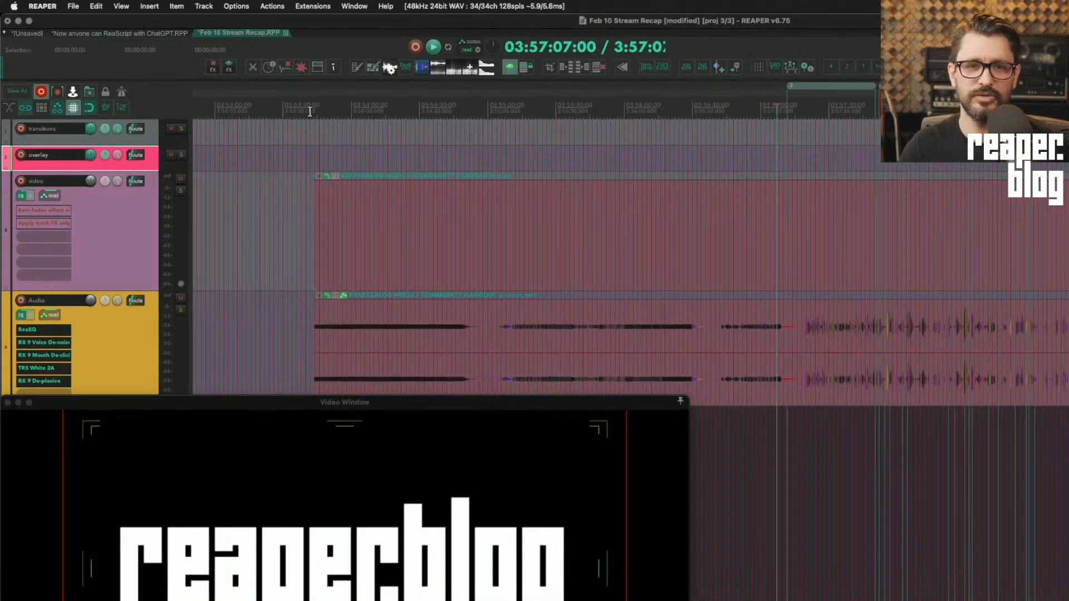
left_click_drag(316, 110, 828, 112)
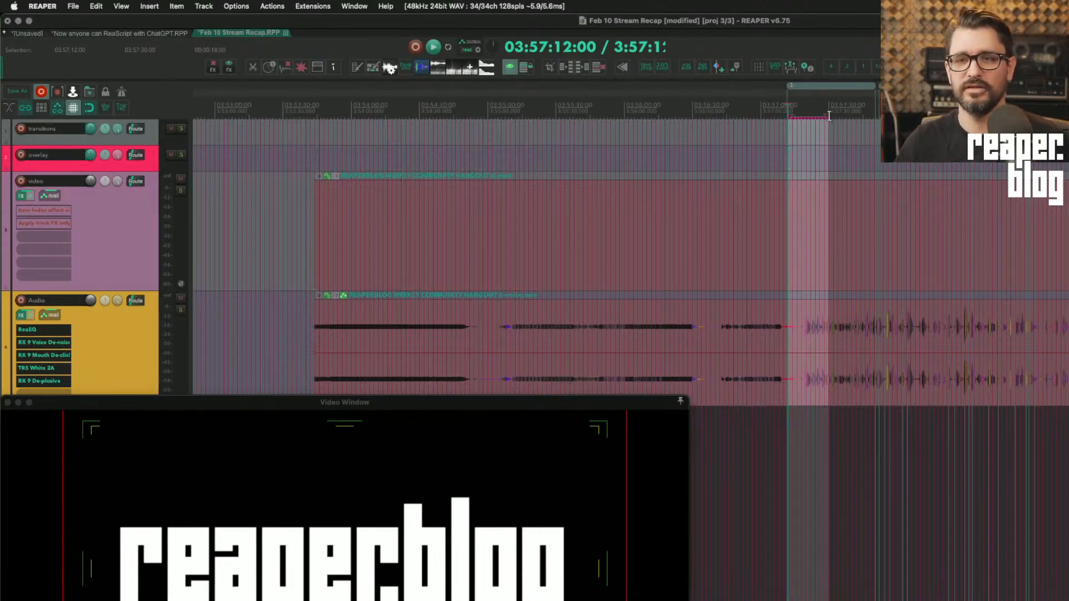
left_click_drag(829, 115, 874, 117)
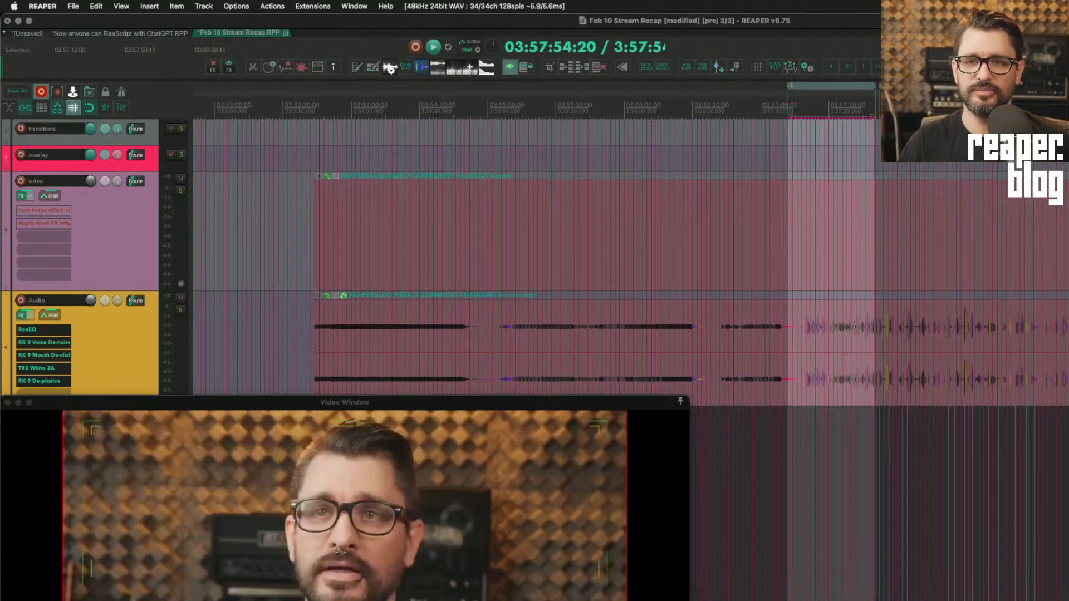
Clear the time selection and examine the gap between the first two regions with the edit cursor at 03:57:51:15.
scroll(863, 131, "up", 7)
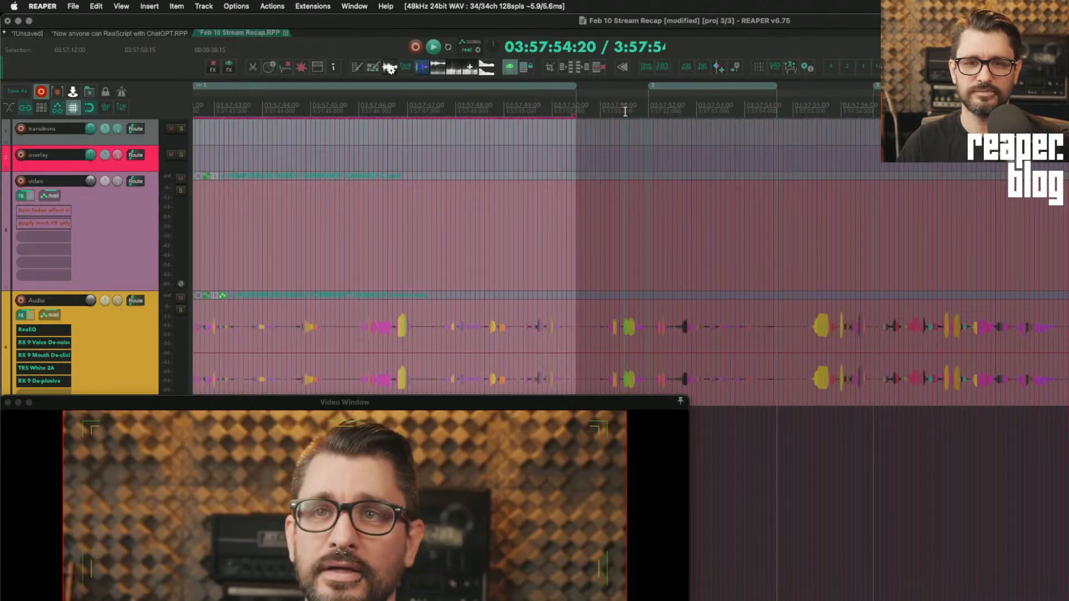
left_click(625, 111)
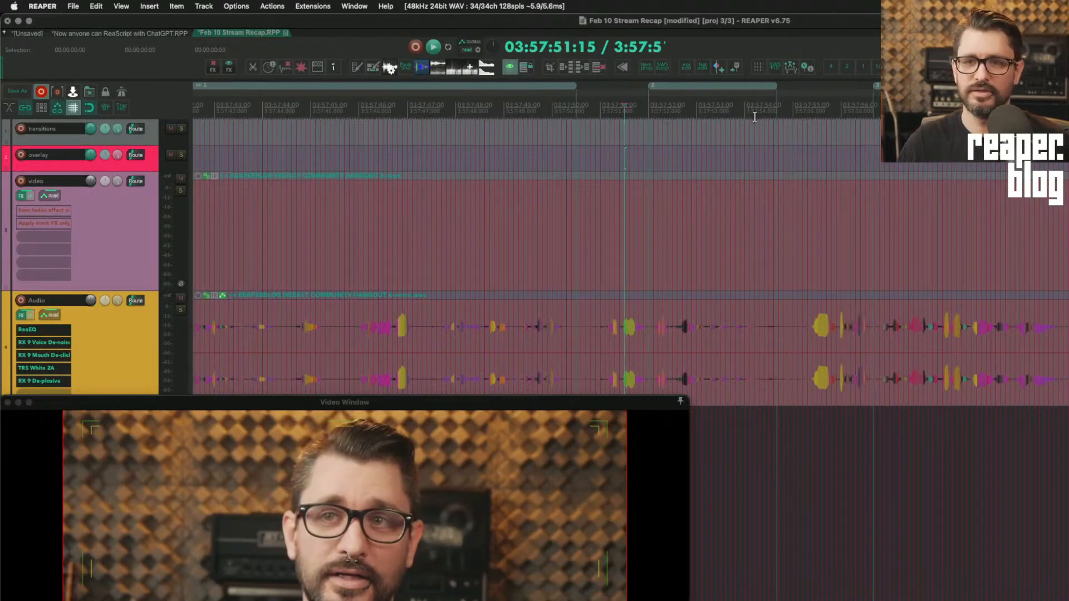
scroll(754, 117, "down", 3)
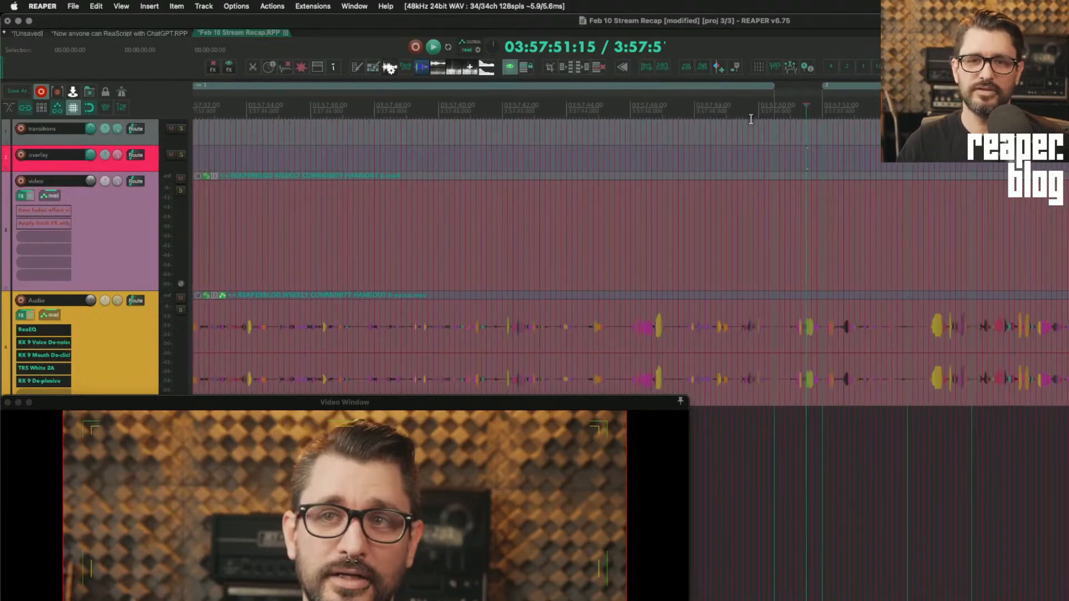
scroll(750, 119, "down", 7)
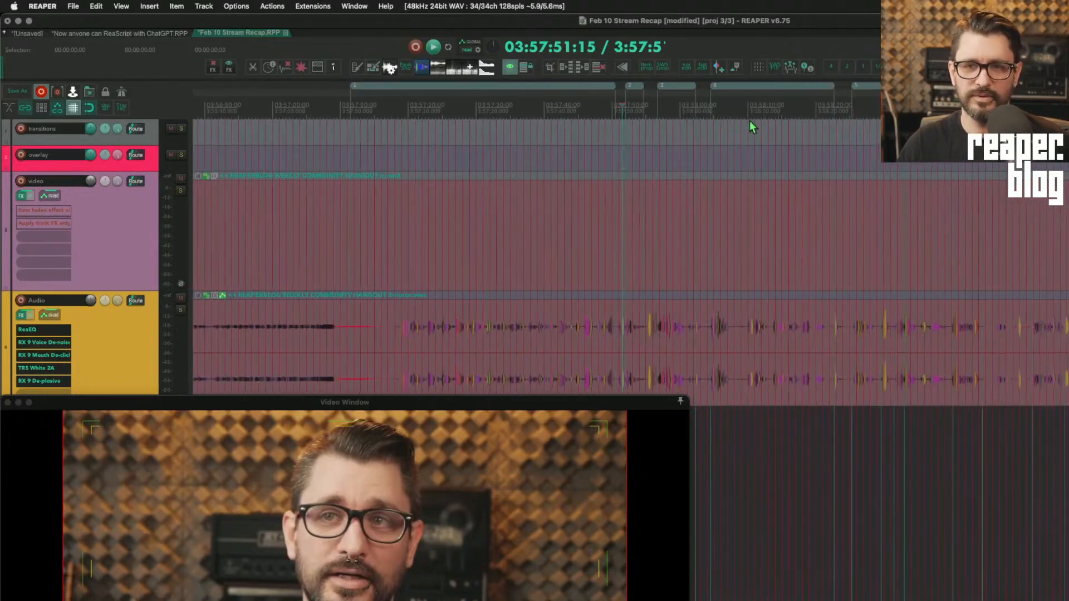
scroll(749, 121, "up", 3)
scroll(732, 120, "down", 3)
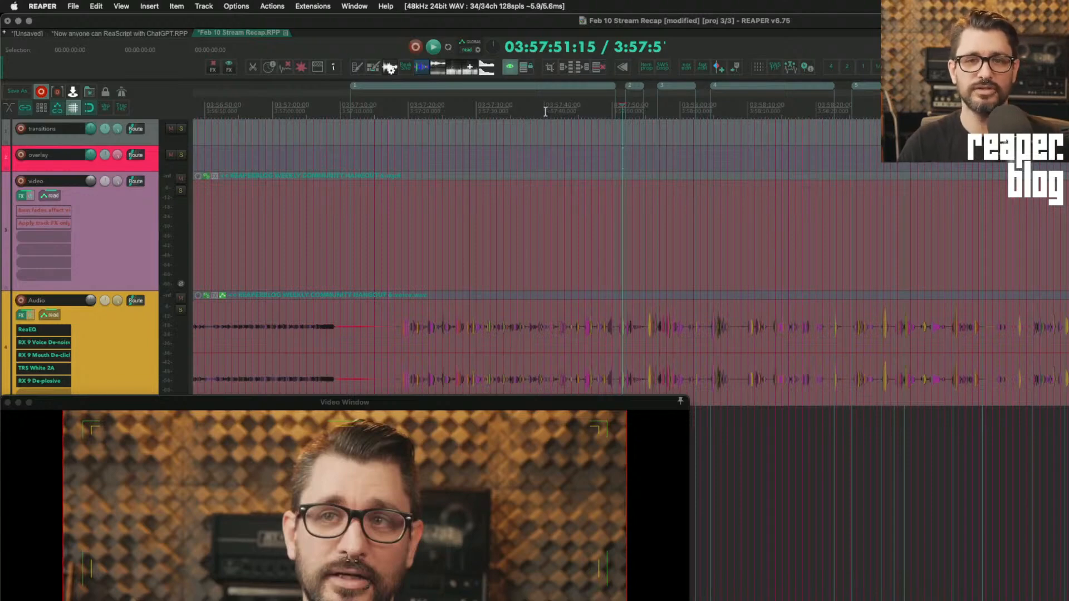
Select the first region's time range, clear it again and place the edit cursor inside the region at 03:57:35:00.
double_click(546, 86)
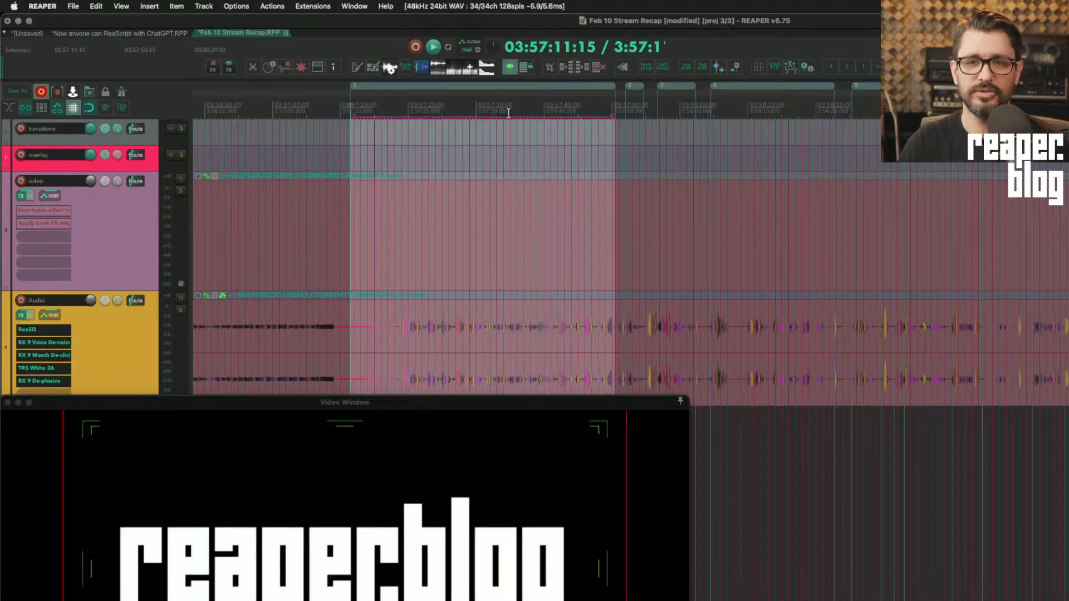
left_click(511, 111)
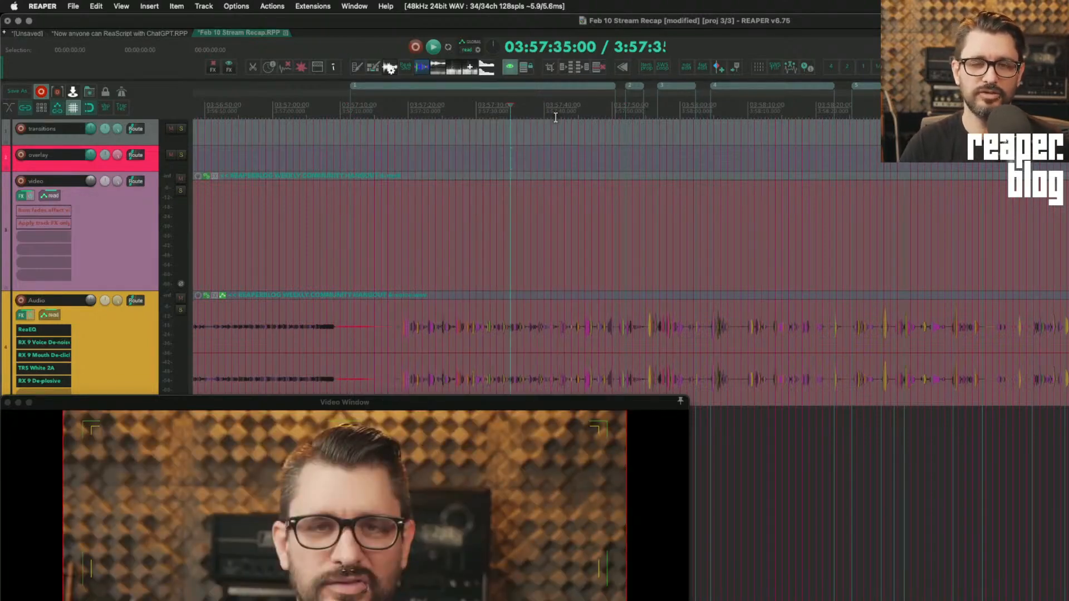
Make and clear a time selection inside the first region, ending with the edit cursor at 03:57:41:00.
left_click_drag(496, 117, 597, 118)
key("Escape")
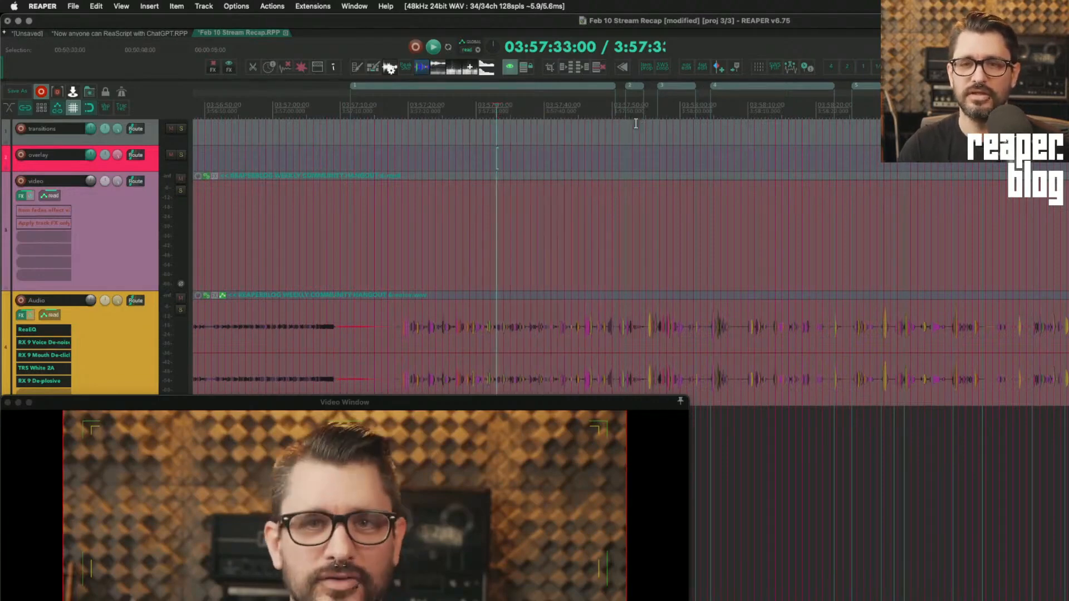
left_click(584, 103)
Survey the regions along the full livestream items, ending with the edit cursor at 05:46:00:15.
scroll(655, 110, "right", 5)
scroll(661, 124, "left", 10)
scroll(665, 133, "right", 10)
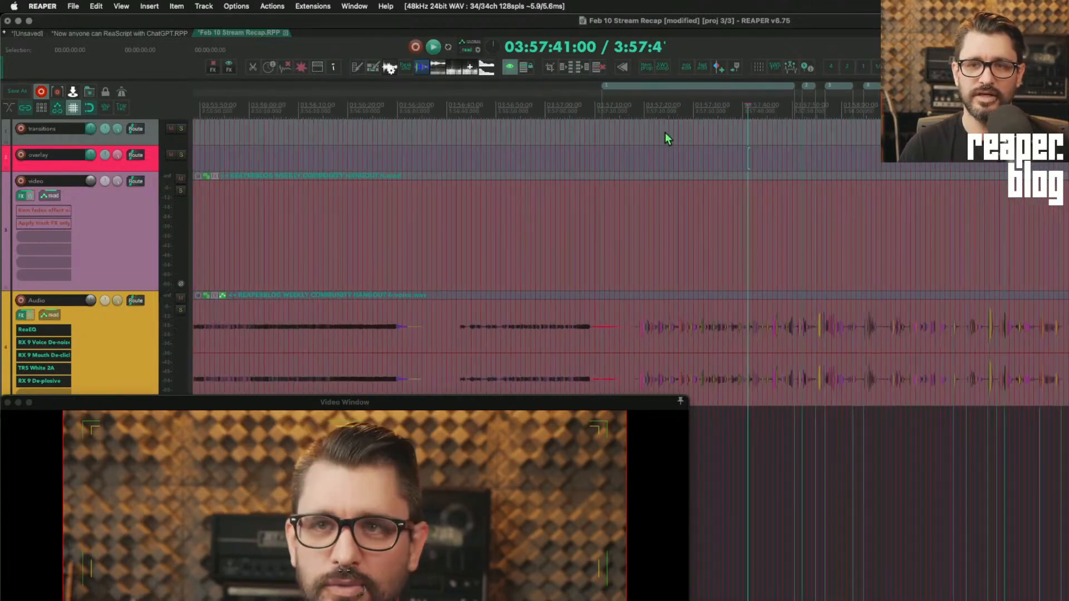
scroll(664, 140, "right", 10)
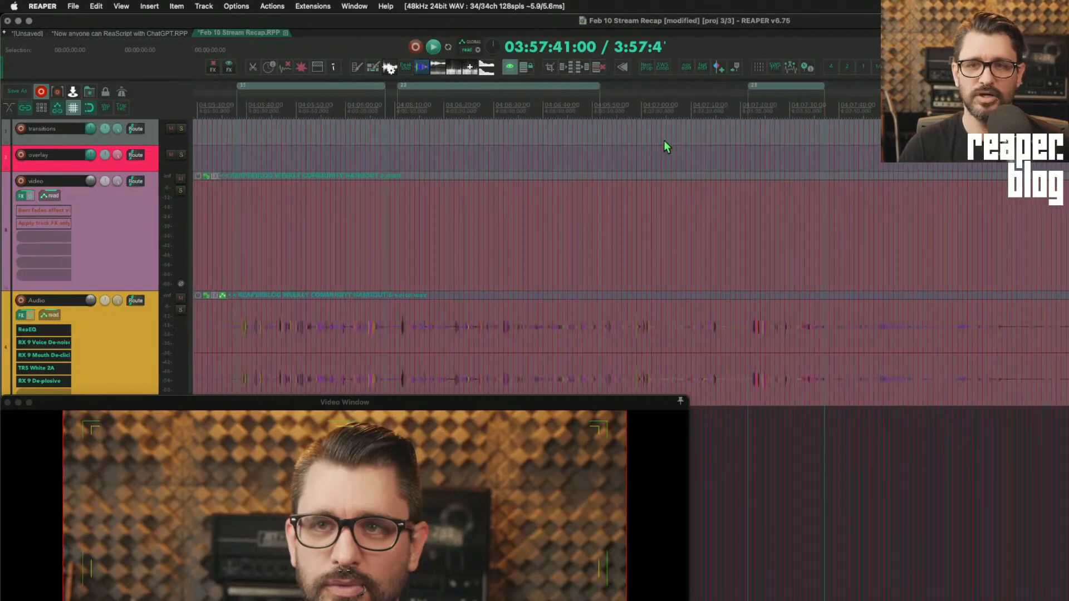
scroll(663, 141, "down", 15)
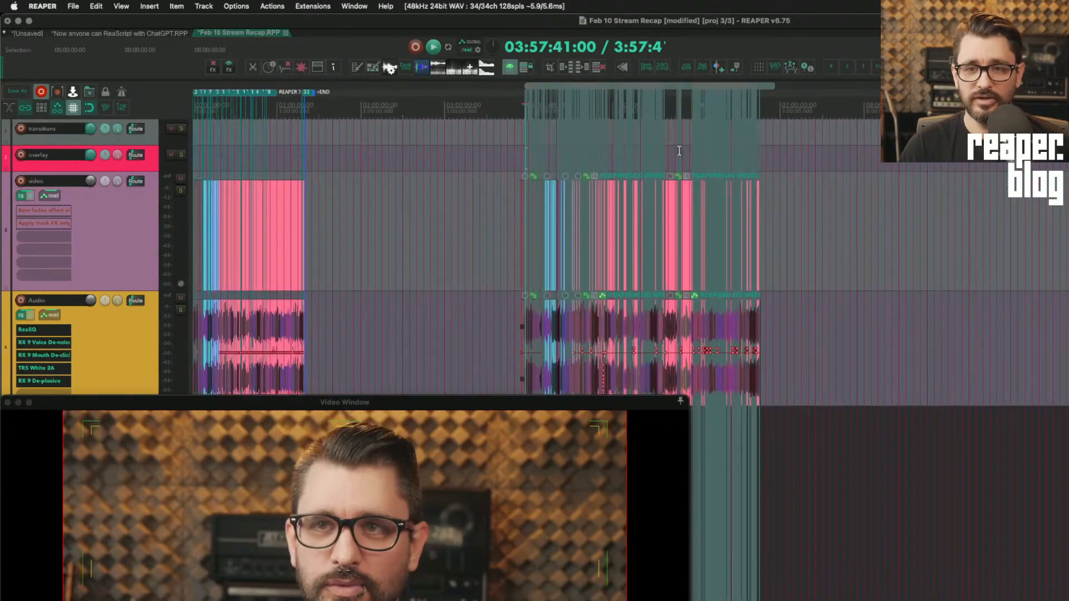
left_click(677, 162)
scroll(662, 183, "up", 8)
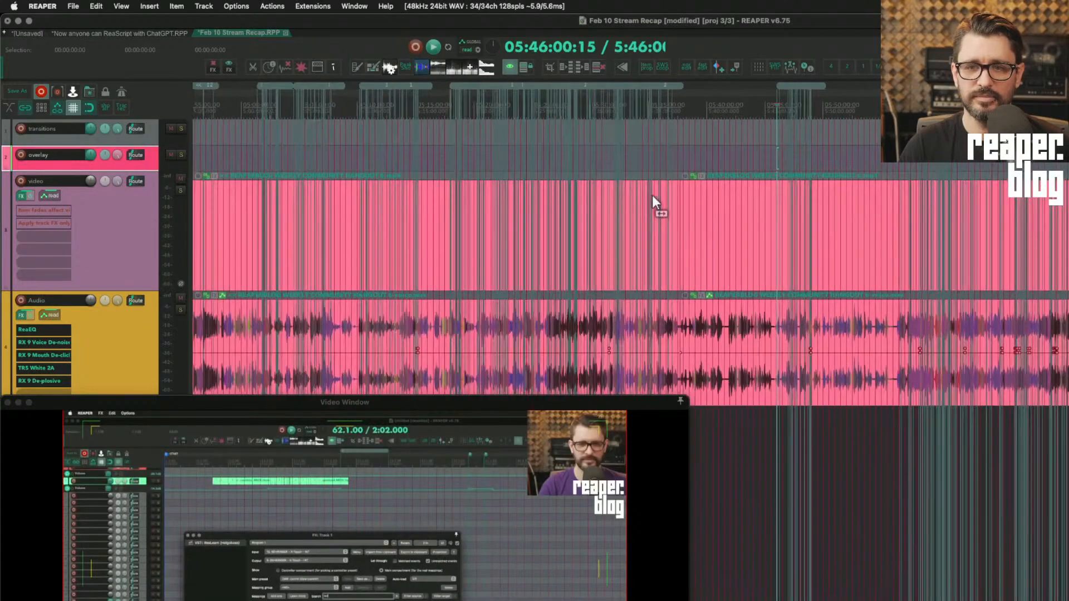
Make a time selection from 04:18:00:00 to 04:29:00:00 over the blue and magenta items, and clear it again.
scroll(655, 198, "right", 4)
scroll(659, 205, "left", 8)
scroll(661, 210, "left", 6)
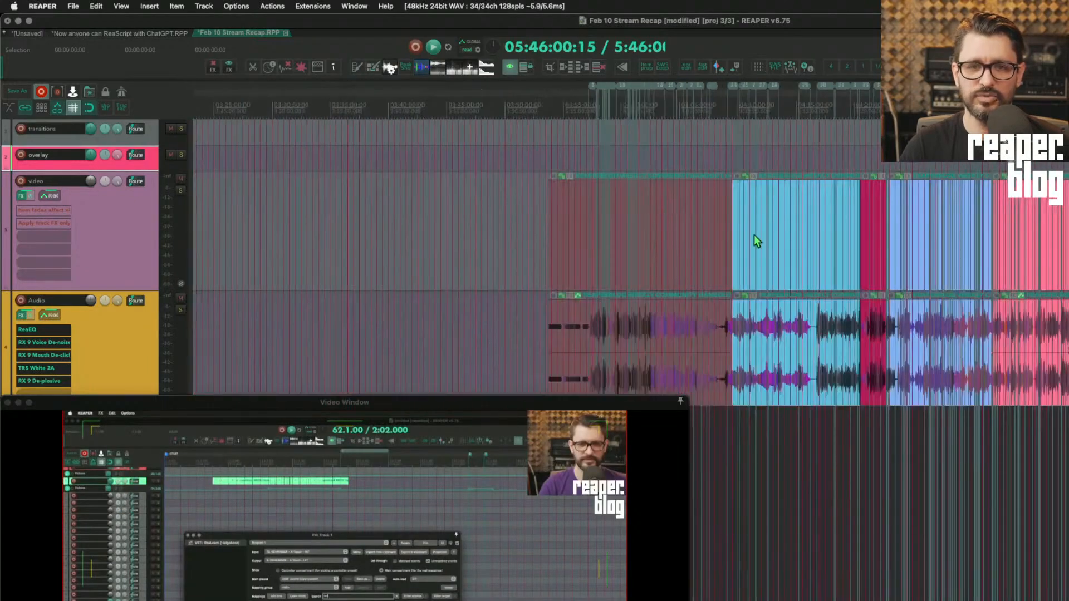
left_click(875, 246)
scroll(892, 226, "right", 2)
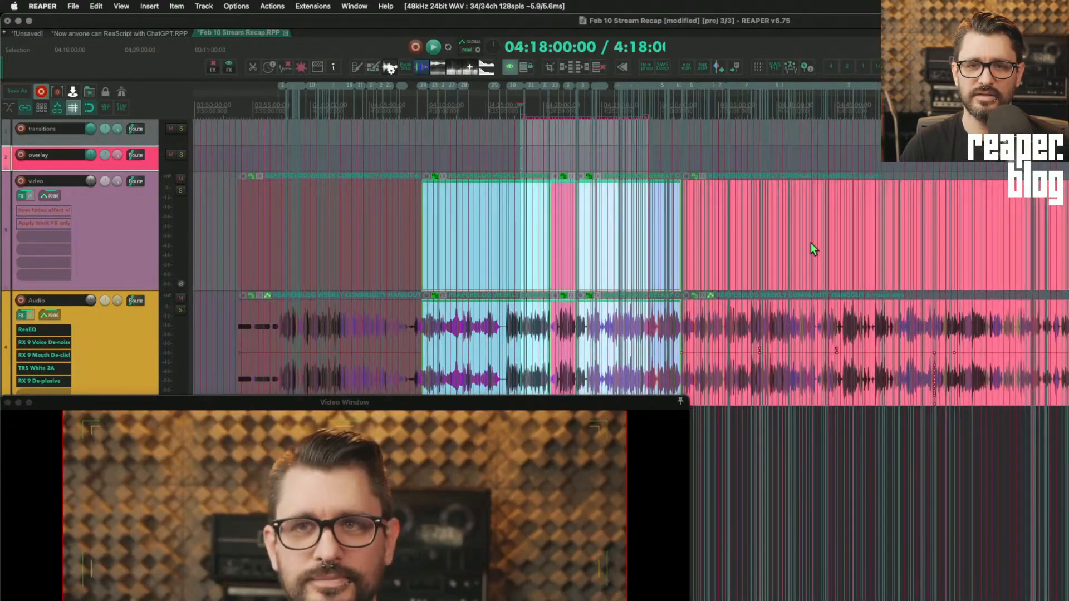
key("Escape")
scroll(690, 198, "right", 2)
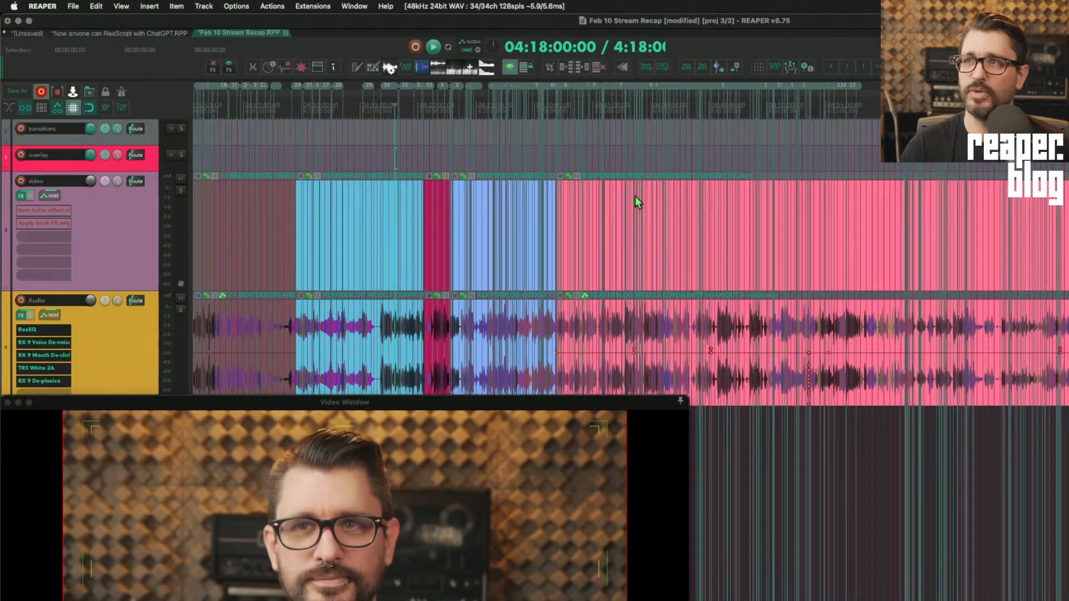
Go to the end of the livestream items and examine the last regions, with the edit cursor at 06:45:15:10.
scroll(635, 196, "right", 2)
scroll(708, 191, "down", 3)
scroll(826, 181, "right", 3)
scroll(823, 181, "right", 2)
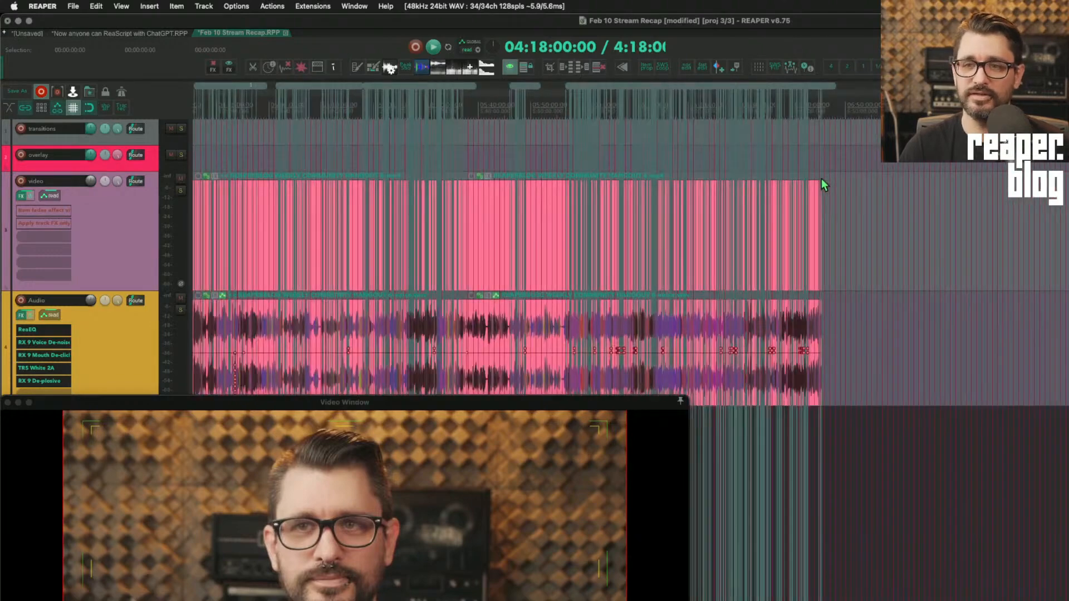
key("End")
scroll(852, 155, "up", 6)
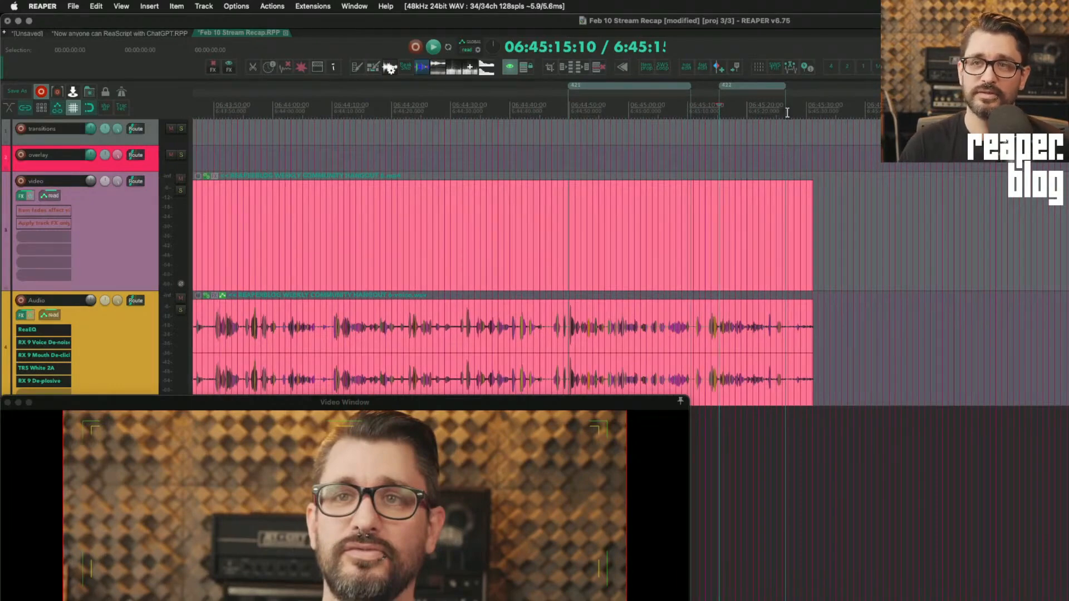
Place the edit cursor at 05:40:00:00 and make a time selection from 05:39:20:00 to 05:42:40:00 in the unmarked stretch.
left_click(634, 402)
scroll(735, 245, "down", 6)
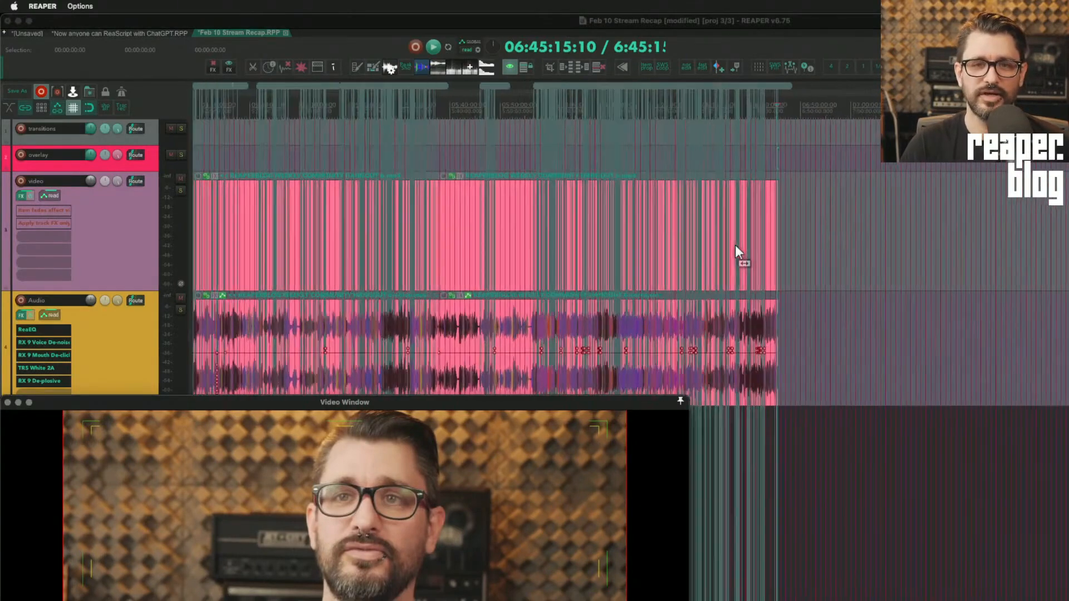
scroll(735, 245, "down", 5)
left_click(882, 169)
scroll(882, 168, "up", 8)
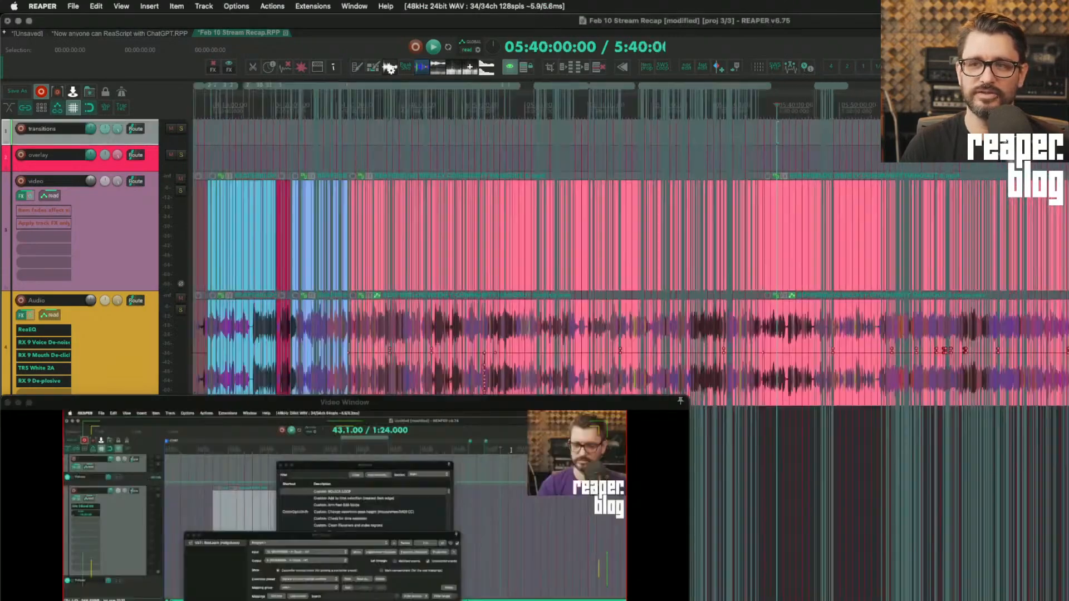
left_click_drag(585, 108, 717, 108)
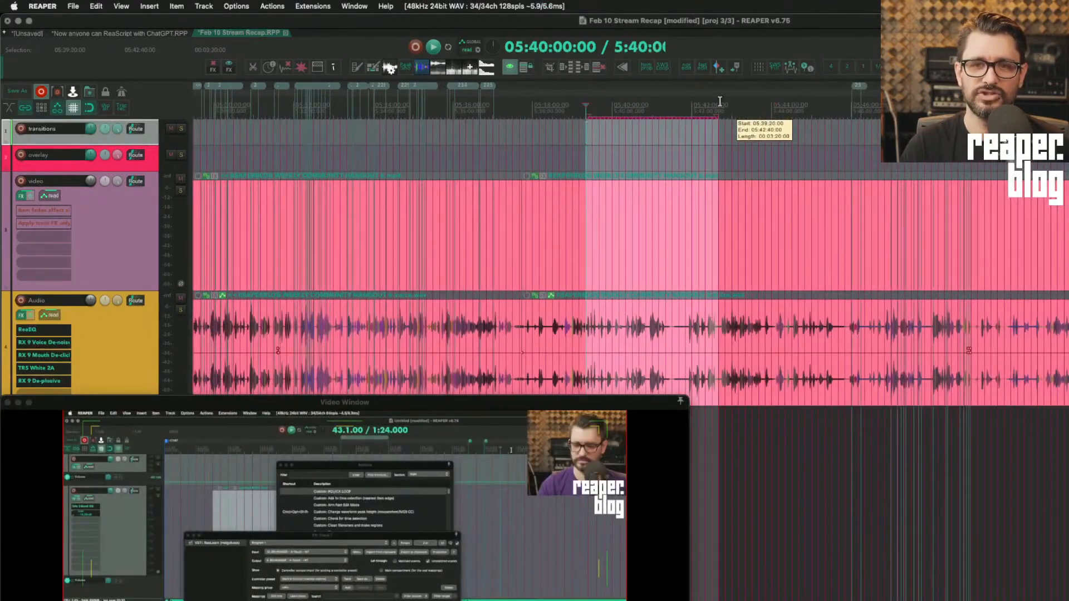
Select the gap between regions from 05:37:01:15 to 05:46:00:15, followed by the gap from 05:48:58:27 to 05:56:36:21.
scroll(716, 108, "right", 3)
double_click(631, 107)
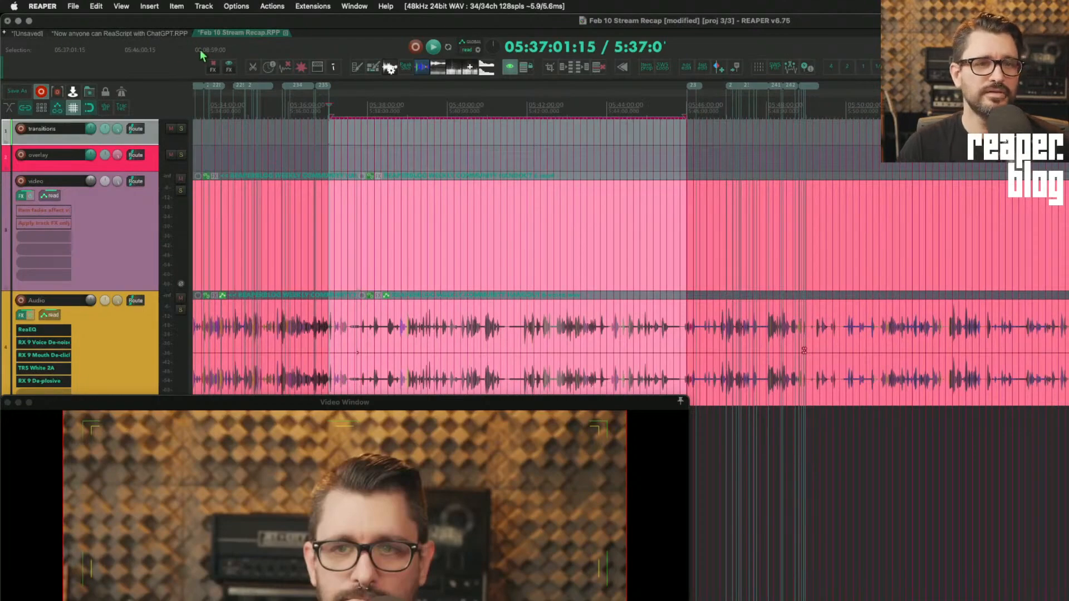
double_click(845, 85)
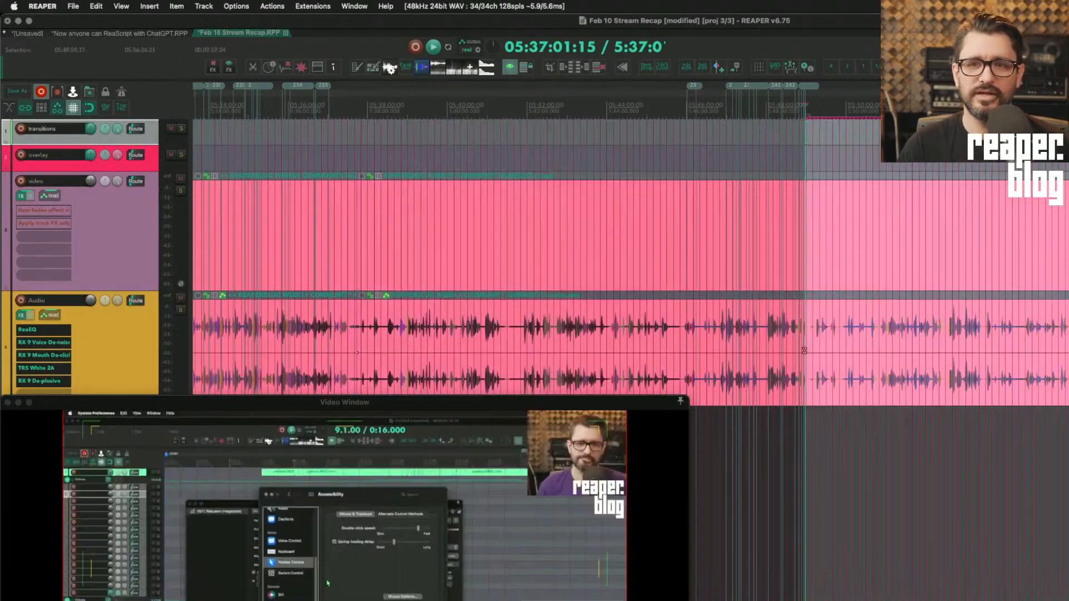
Clear the time selection and compare the shortened edit at the project start with the full livestream items.
scroll(614, 135, "down", 6)
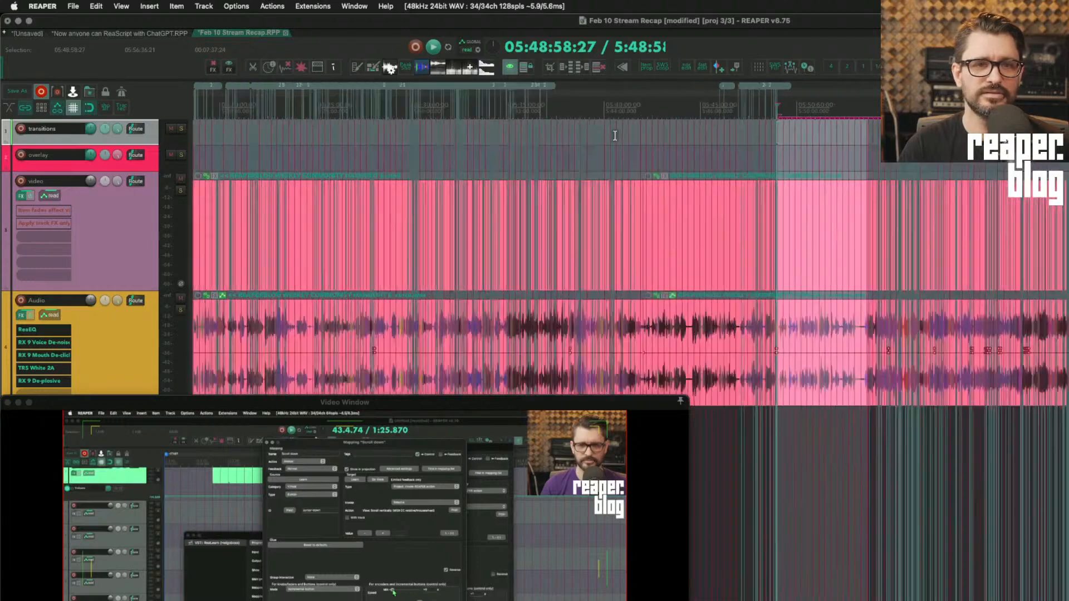
scroll(505, 131, "left", 10)
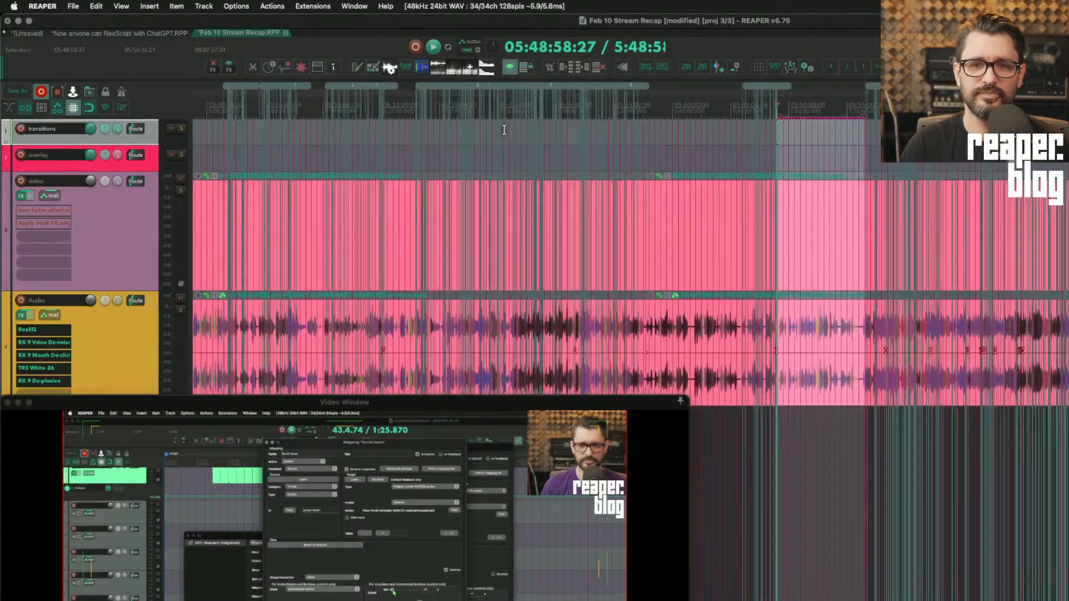
key("Escape")
scroll(552, 154, "left", 8)
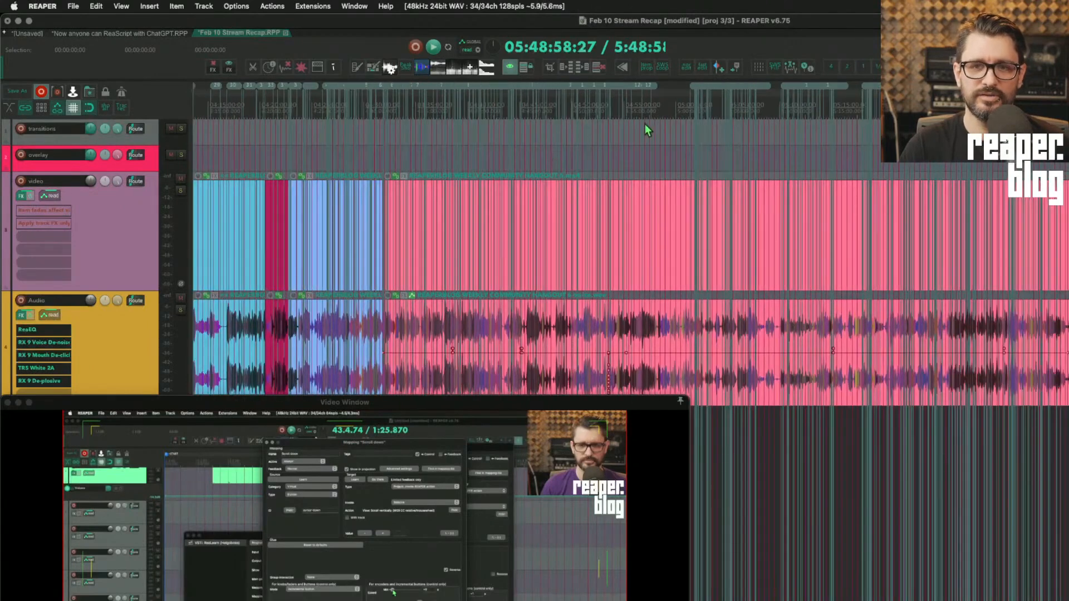
scroll(644, 130, "left", 10)
scroll(645, 129, "left", 15)
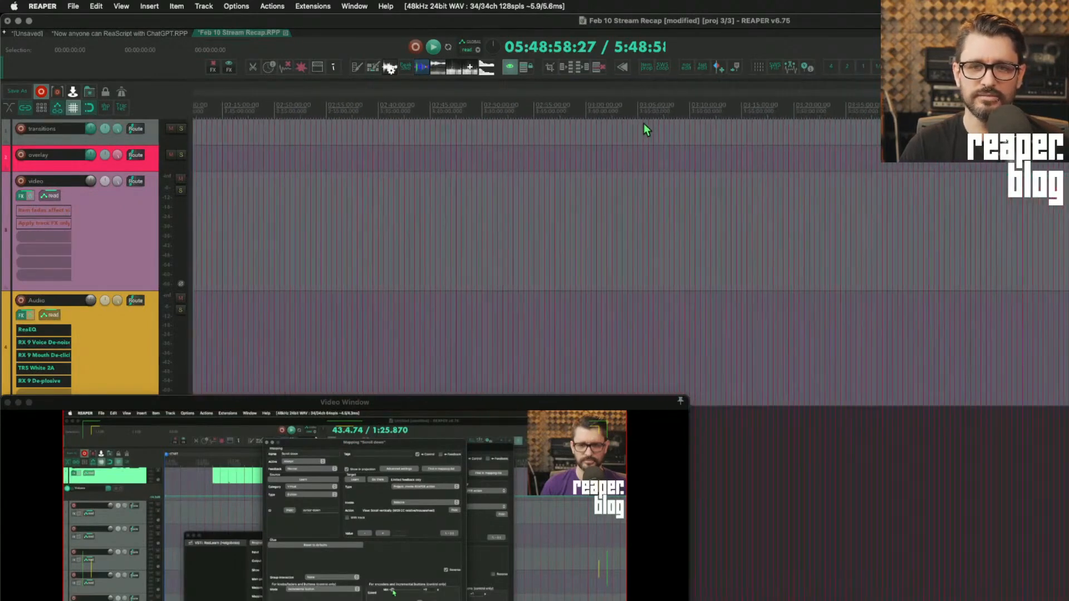
scroll(643, 123, "down", 5)
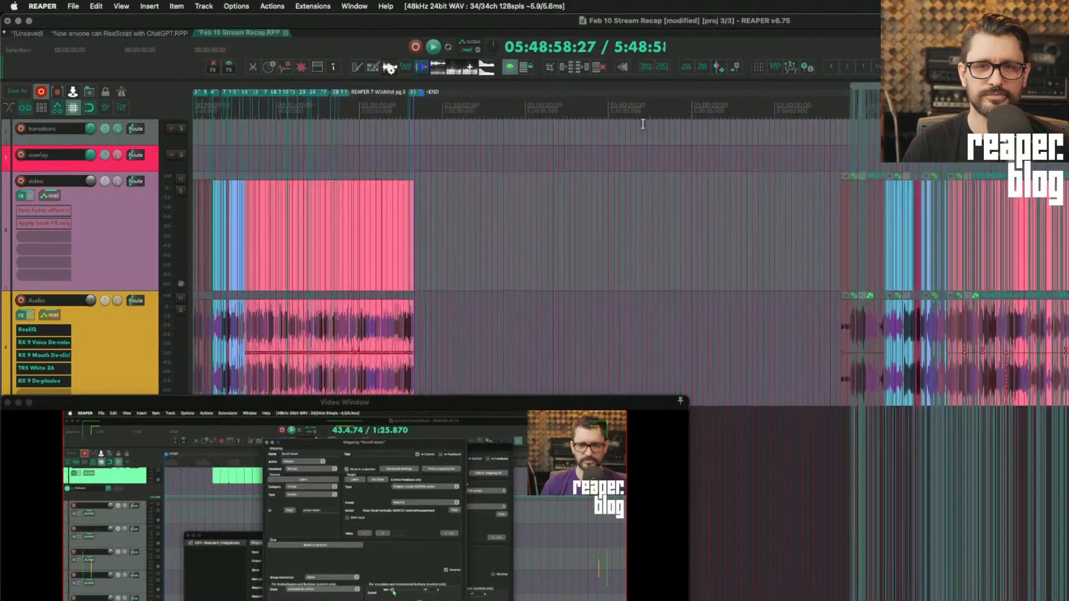
Go to the last regions and set the time selection to the gap from 06:38:17:25 to 06:39:17:03.
left_click(823, 162)
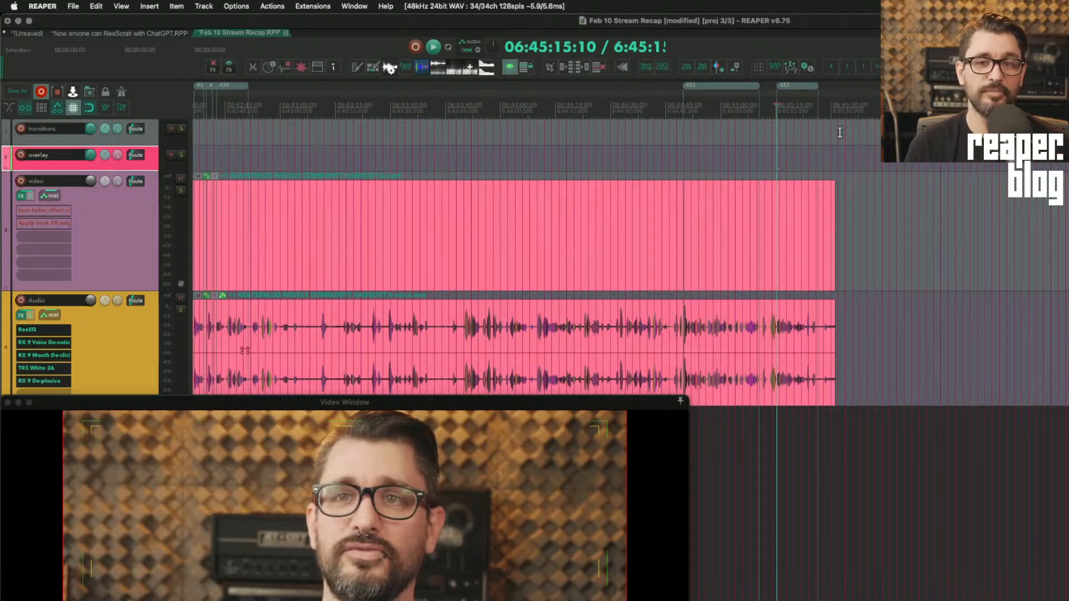
scroll(823, 137, "down", 3)
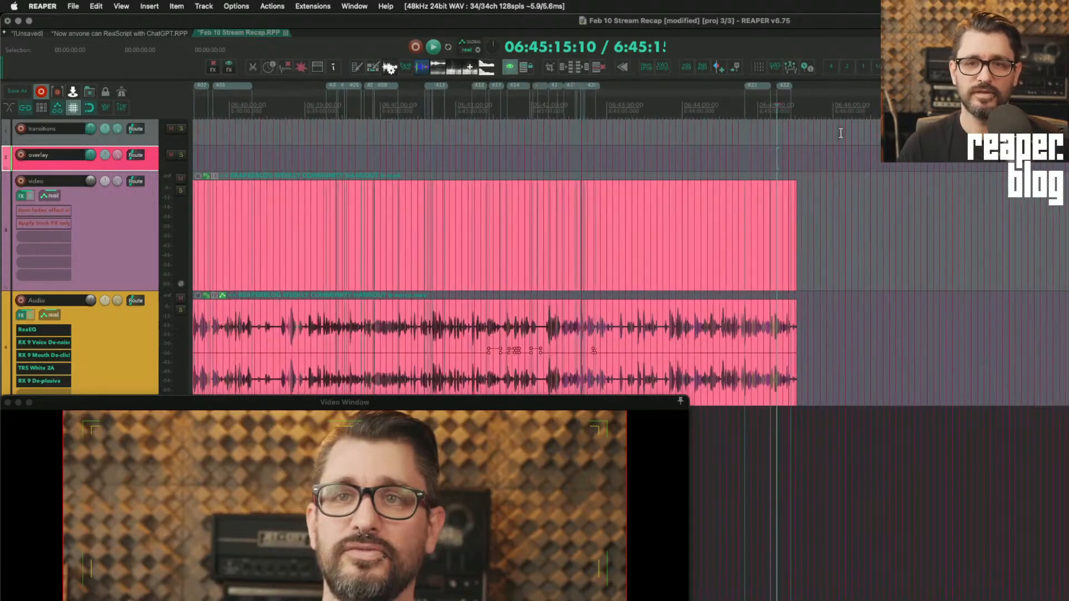
left_click(324, 108)
scroll(681, 127, "up", 5)
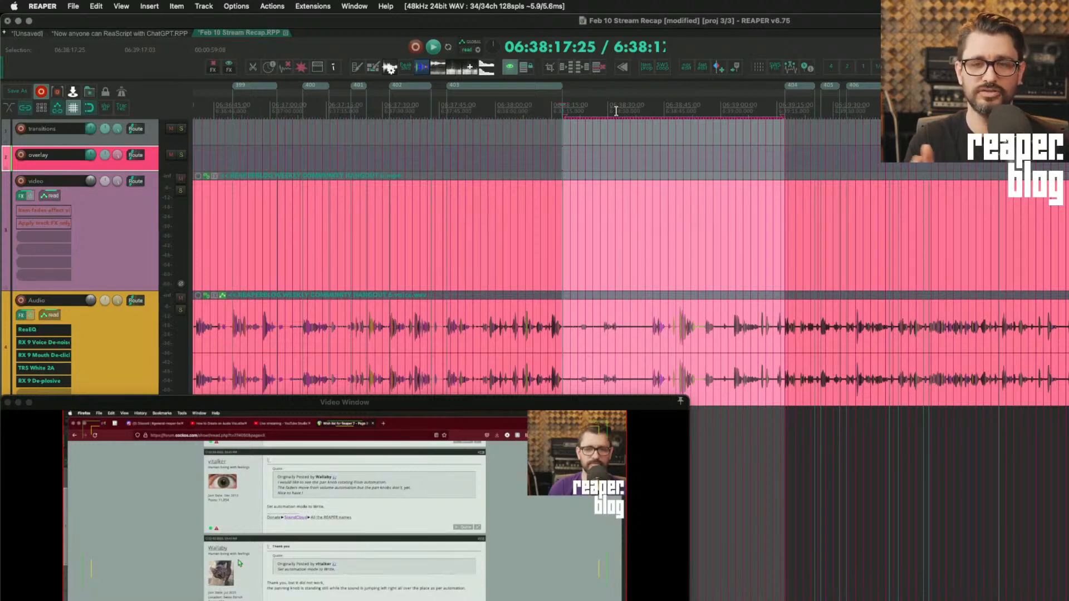
Find the custom action assigned to Opt+Shift+Space in the action list and inspect its component actions.
key("question")
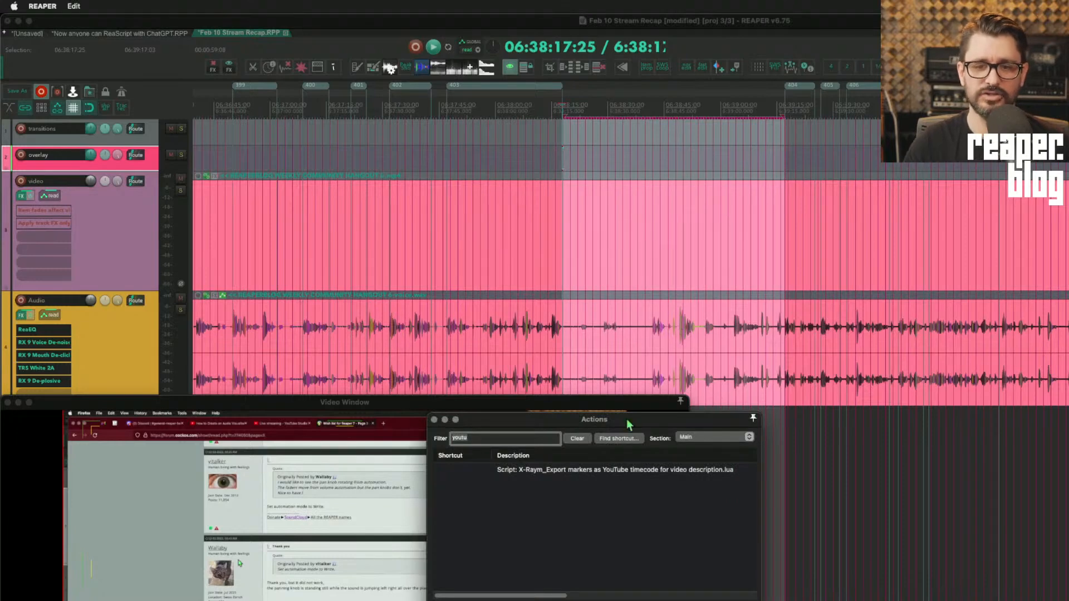
left_click_drag(626, 420, 634, 122)
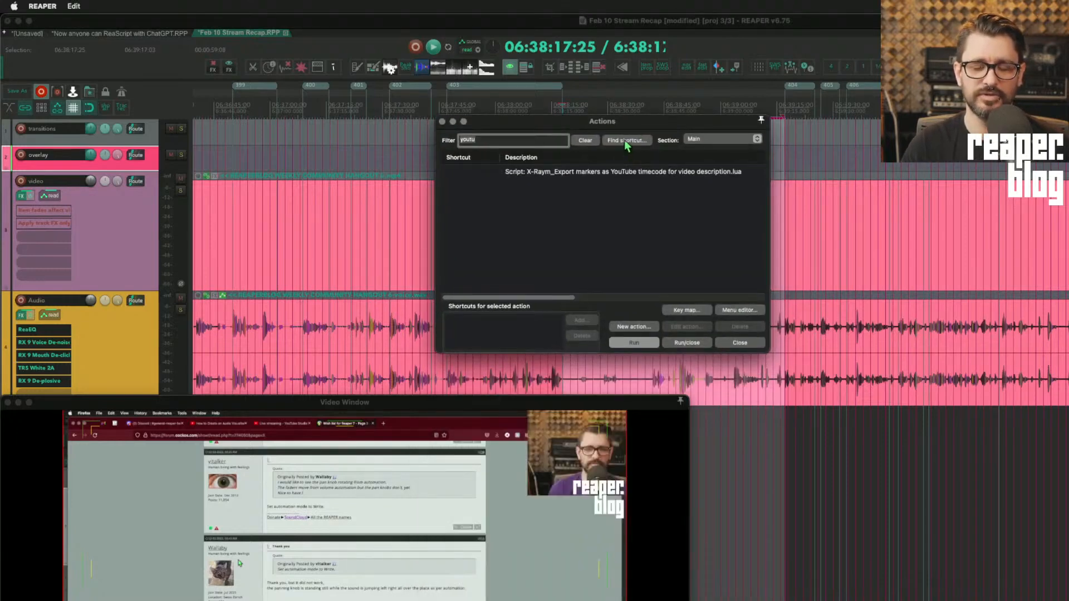
left_click(627, 141)
key("alt+shift+space")
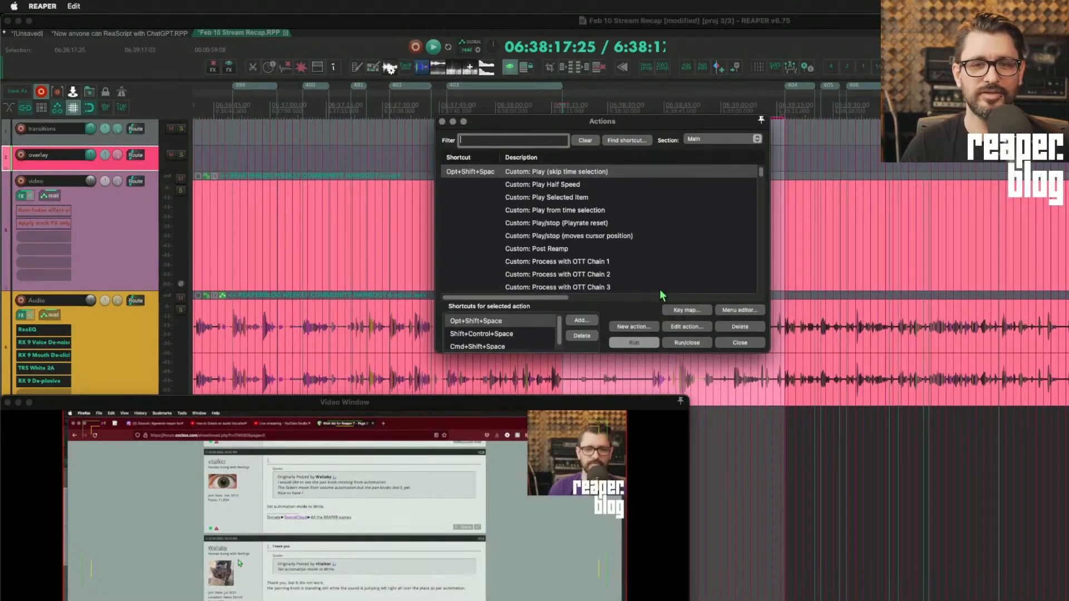
left_click(704, 327)
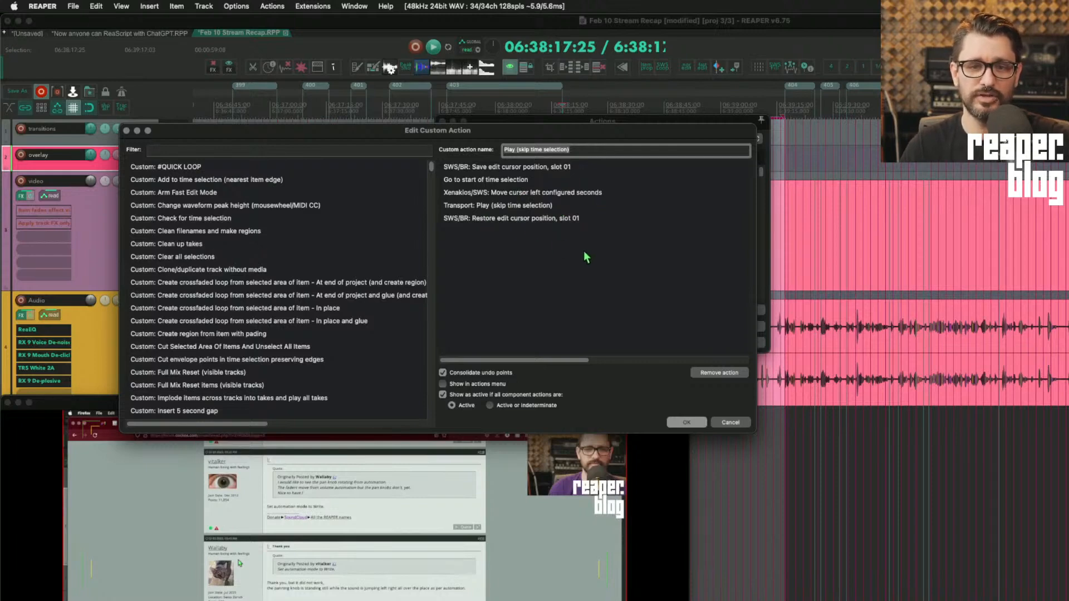
left_click(686, 422)
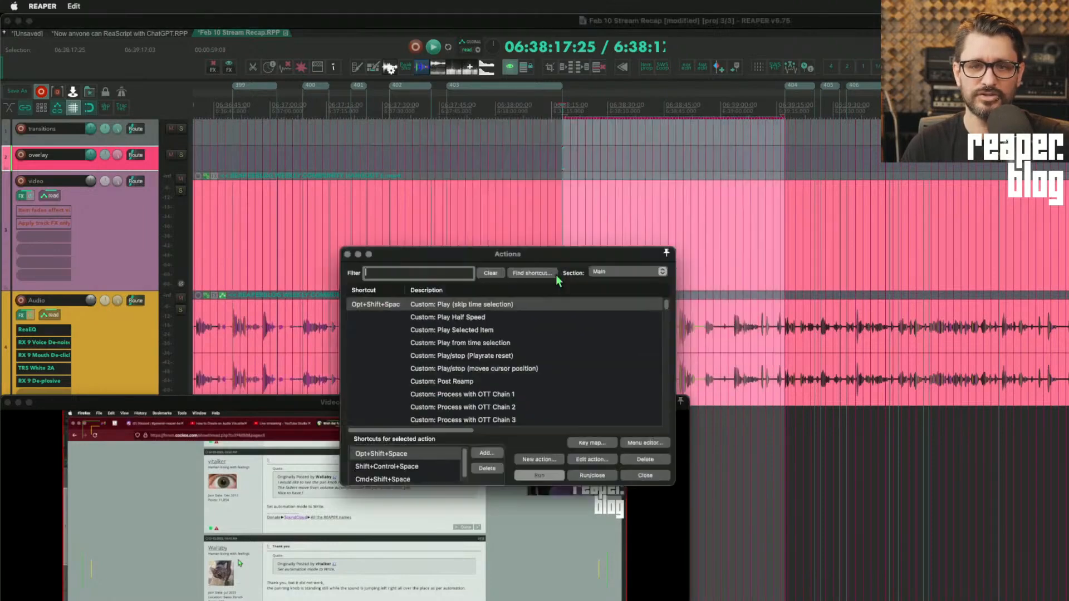
Preview playback that skips the selected gap, stop it and place the edit cursor at 06:38:34:00.
left_click(616, 109)
key("alt+shift+space")
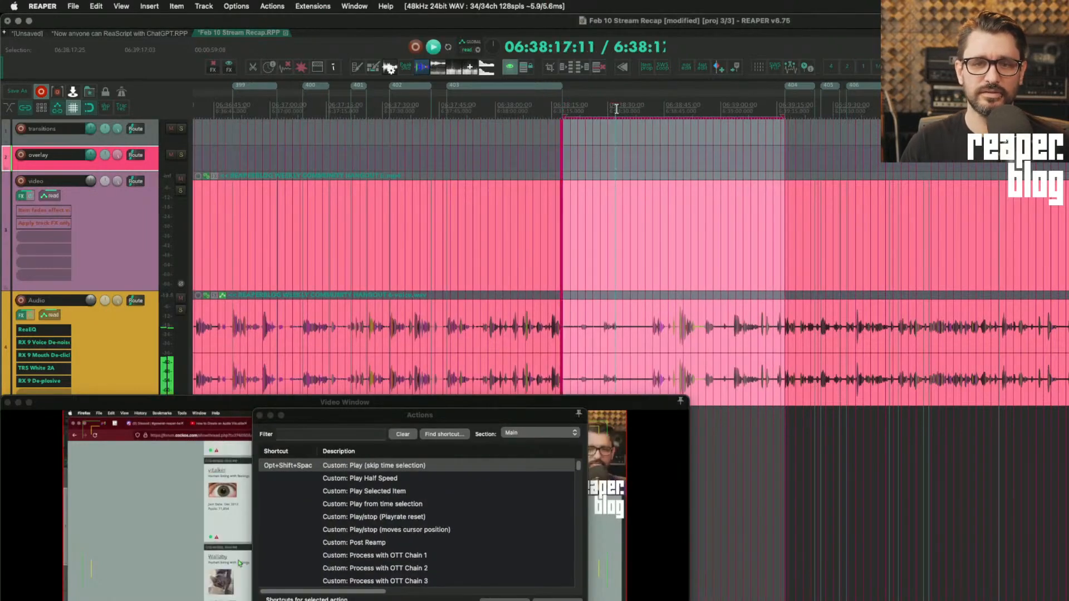
key("space")
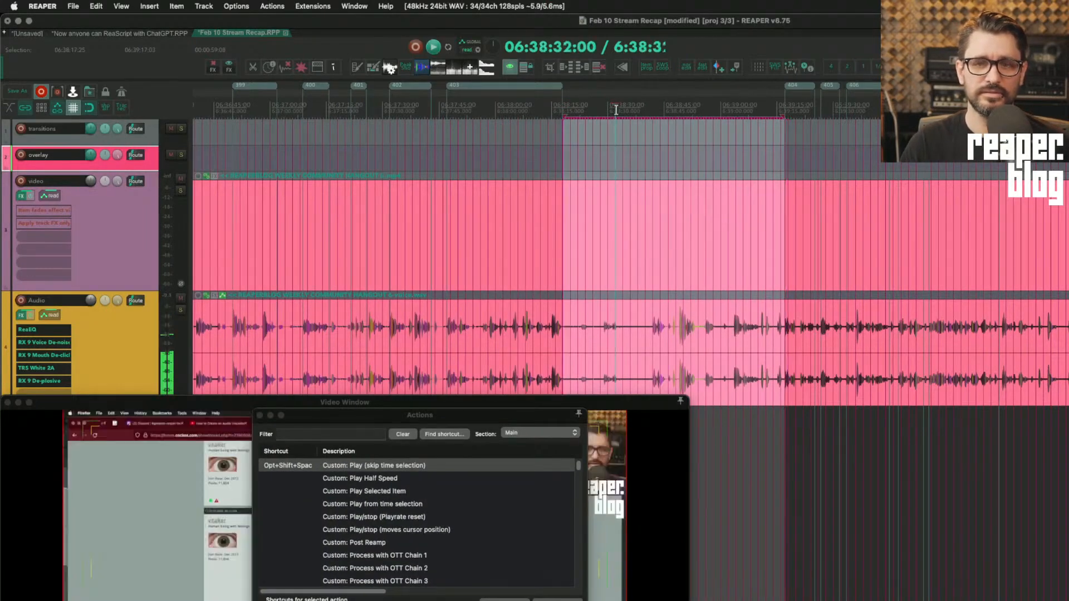
left_click(625, 103)
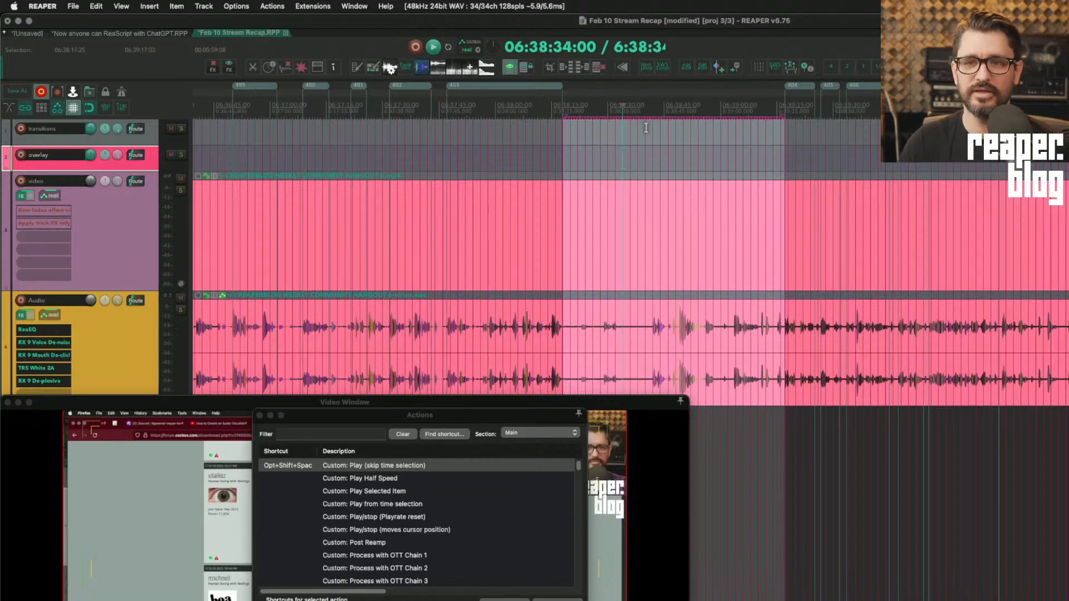
Move the action list away from the timeline, select the gap starting at 06:38:17:25 again and clear the time selection.
left_click(660, 106)
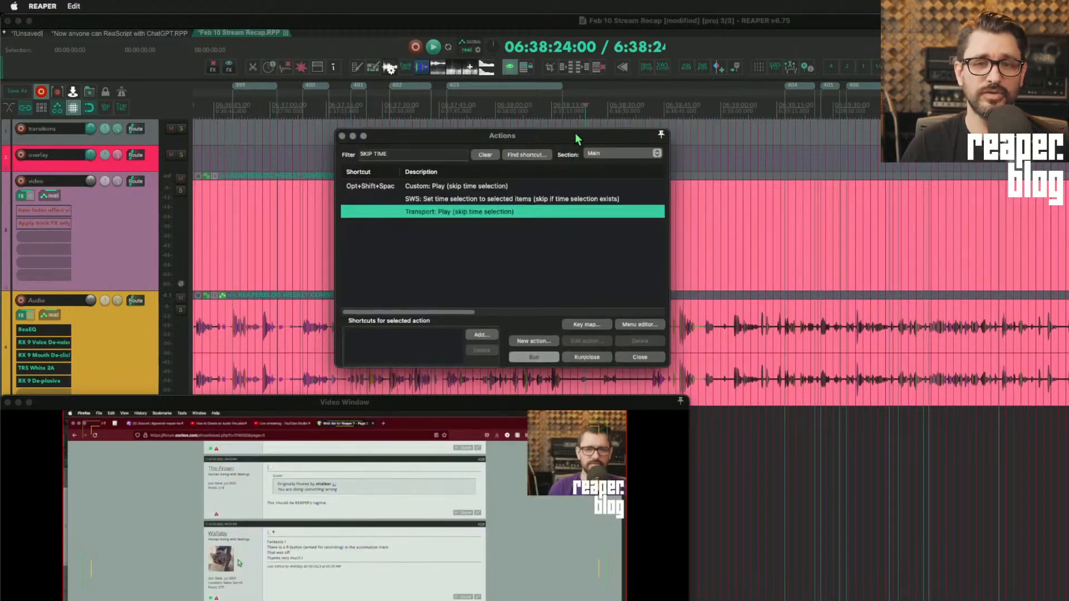
left_click_drag(575, 135, 582, 211)
left_click(563, 109)
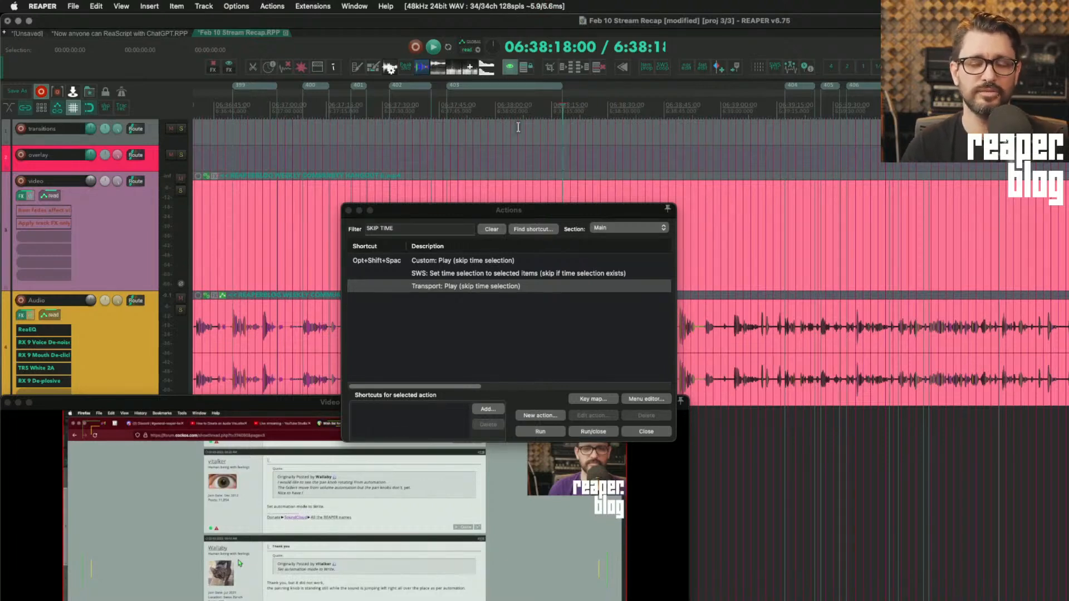
double_click(658, 106)
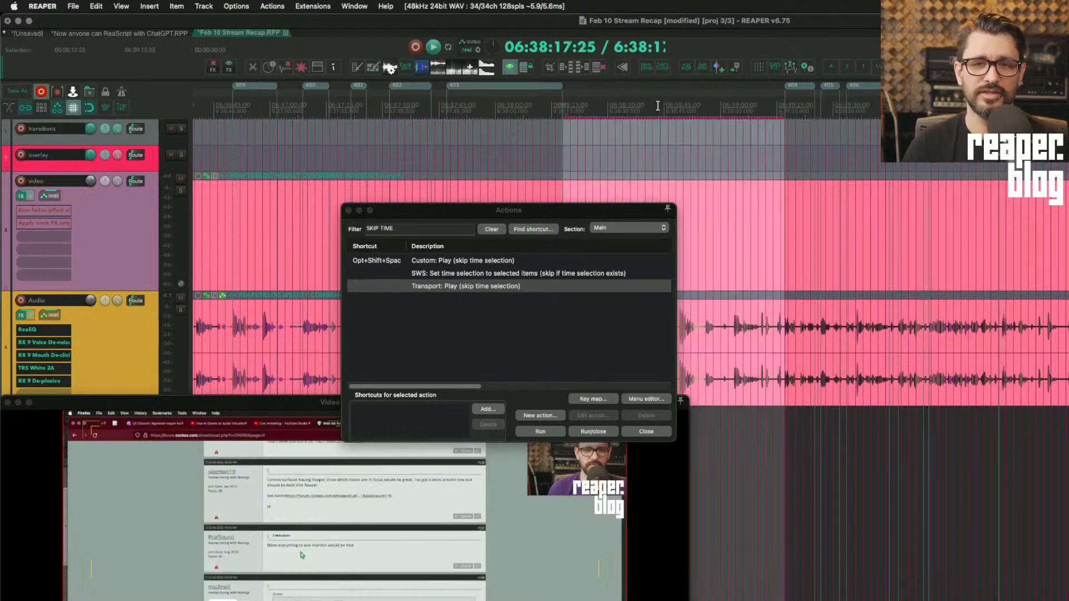
left_click(666, 150)
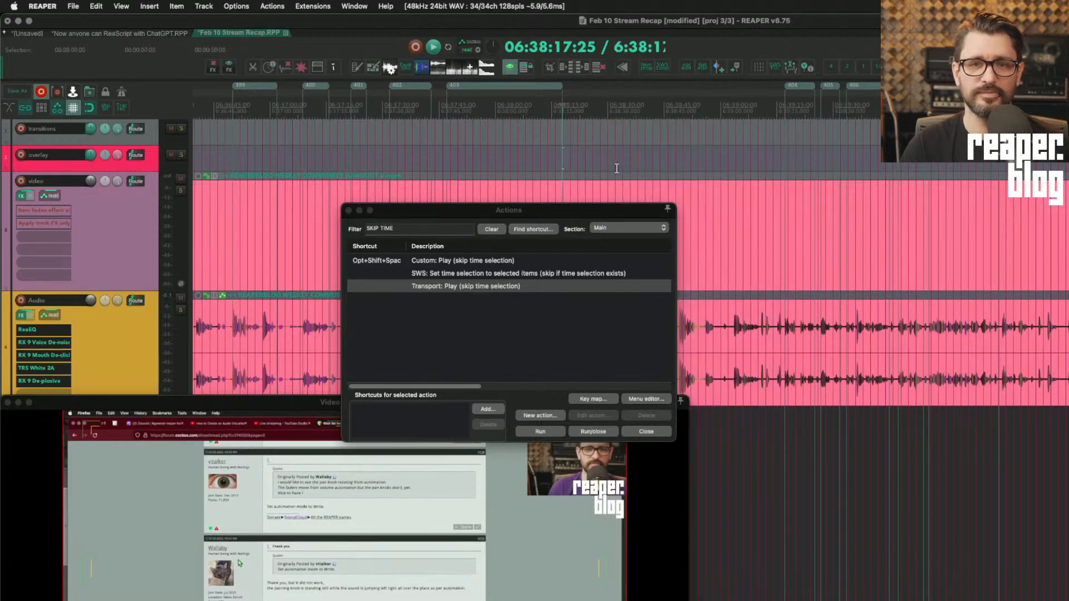
Place the edit cursor at 06:38:14:00 and look over the regions leading up to it.
left_click(548, 131)
scroll(548, 134, "up", 5)
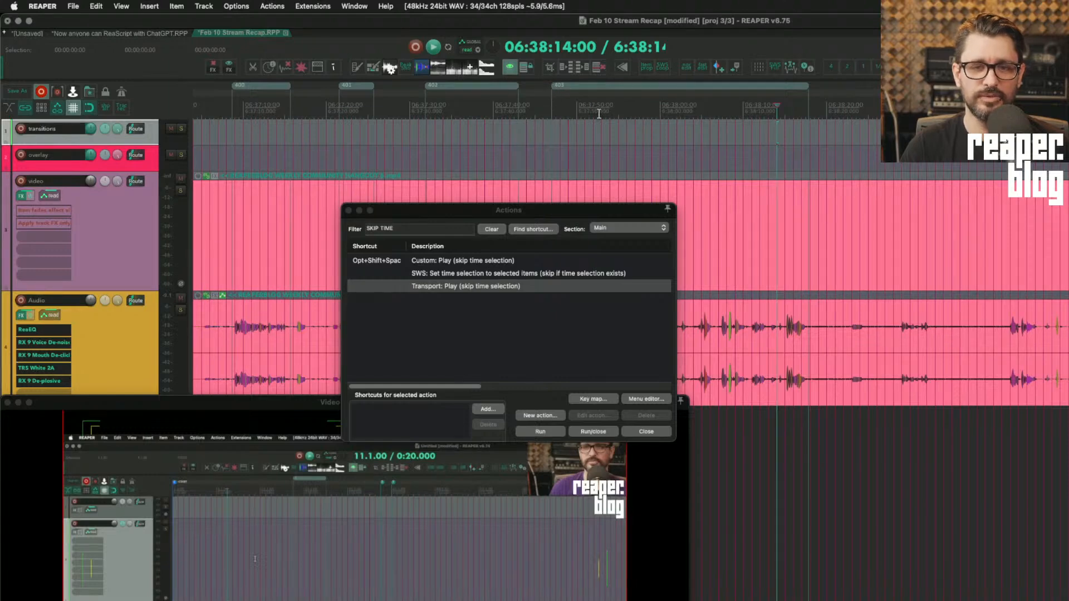
scroll(613, 195, "down", 5)
Move the action list aside and find the action assigned to the shortcut R.
left_click_drag(569, 221, 643, 218)
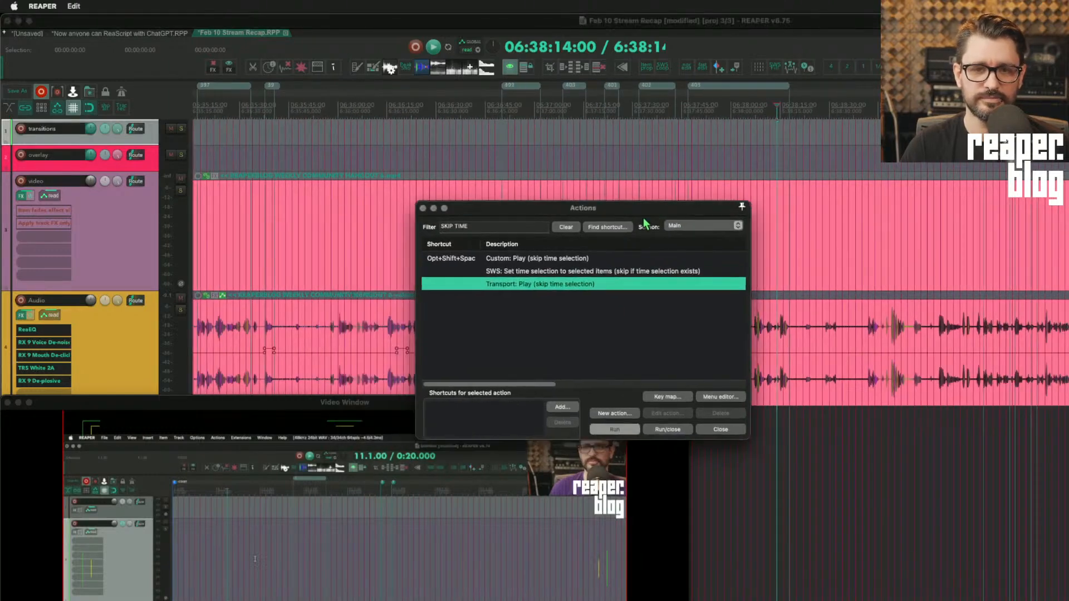
left_click(617, 228)
key("r")
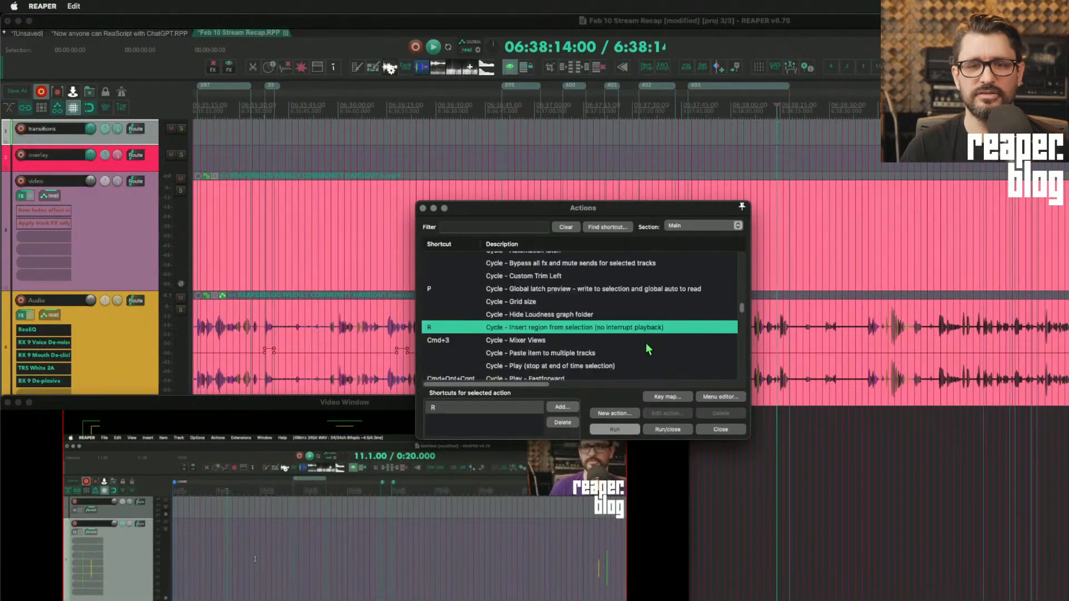
scroll(647, 348, "down", 3)
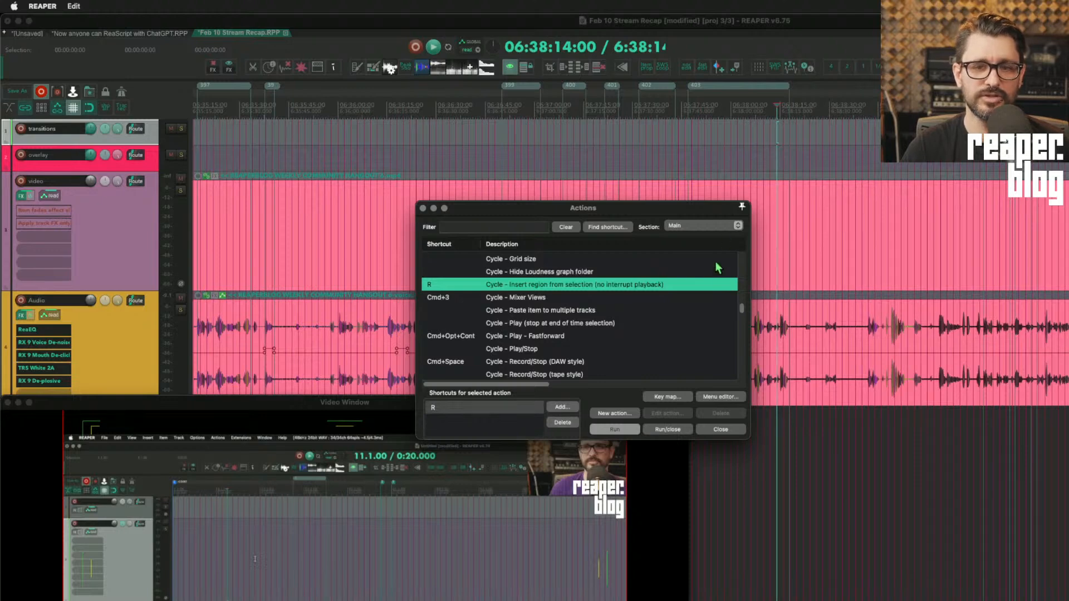
Filter the action list for REGION SELECTION, inspect the two "Markers: Insert region from time selection" actions and close the list.
left_click(536, 233)
type("REGION")
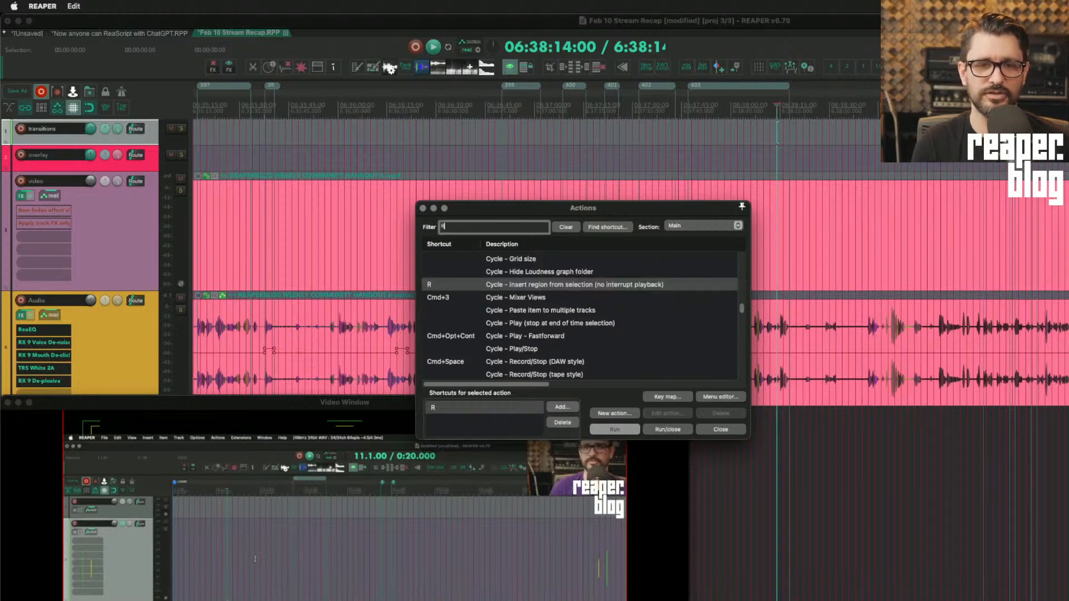
type(" SELECTION")
left_click(690, 360)
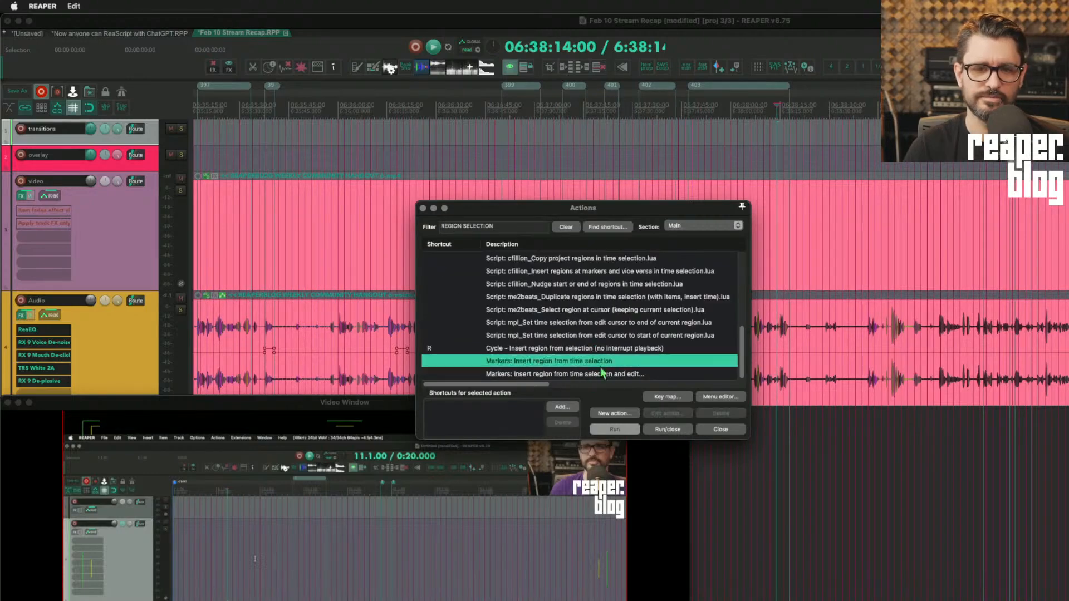
left_click_drag(690, 220, 655, 60)
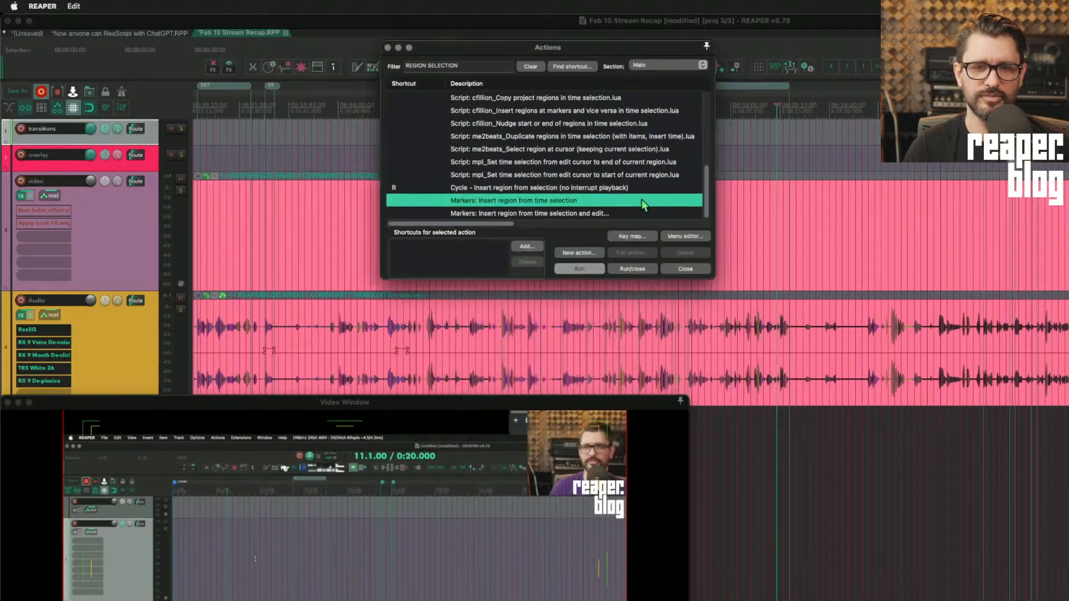
left_click(624, 214)
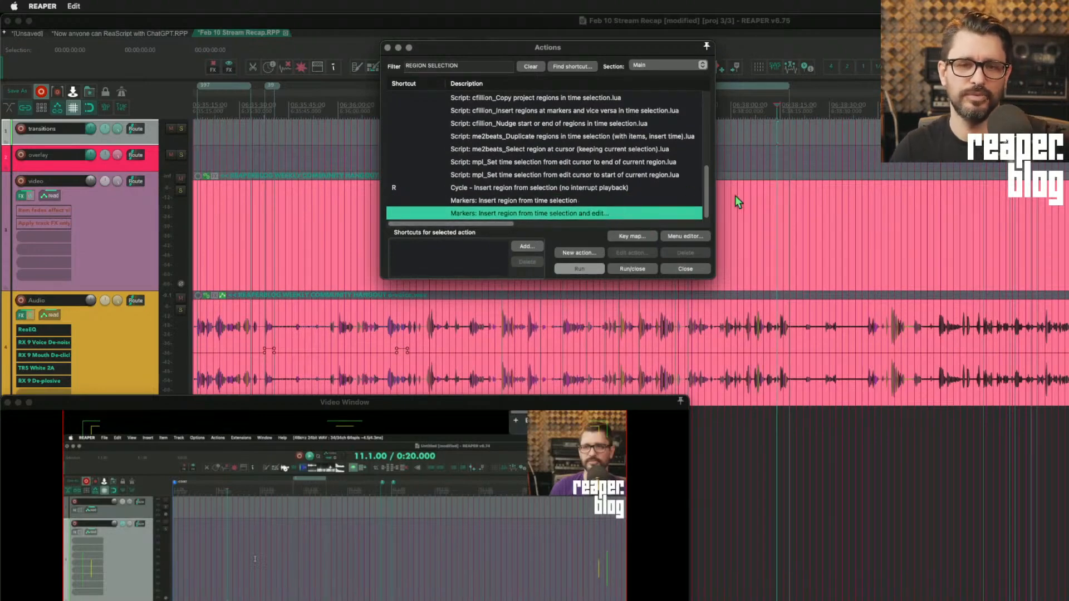
left_click(616, 201)
key("Escape")
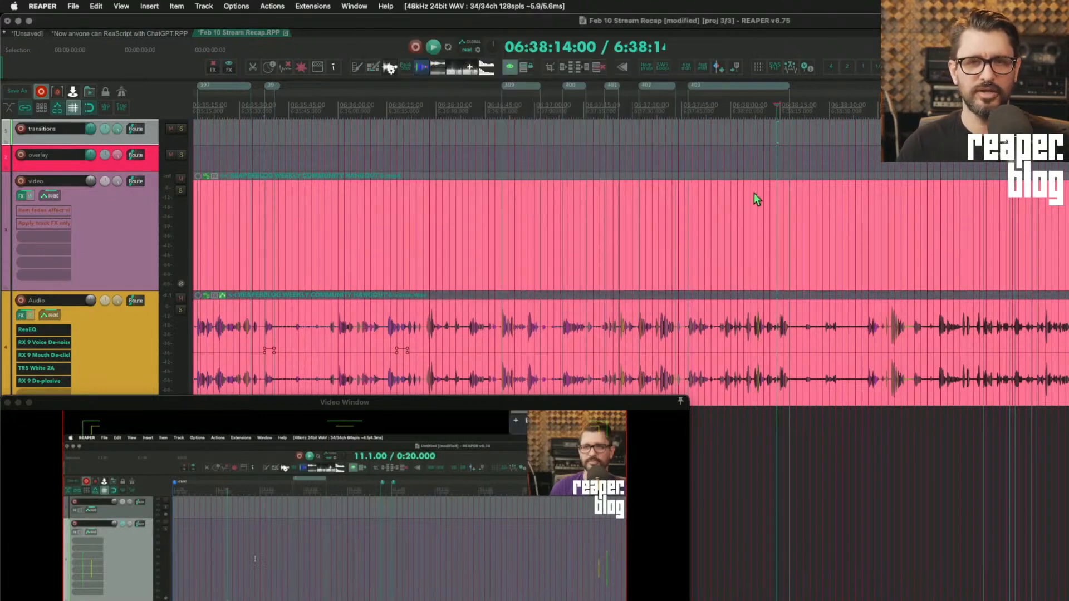
Return to the project start, look over the edited recap and select the video track.
left_click(758, 101)
scroll(768, 141, "down", 10)
left_click(781, 149)
key("Home")
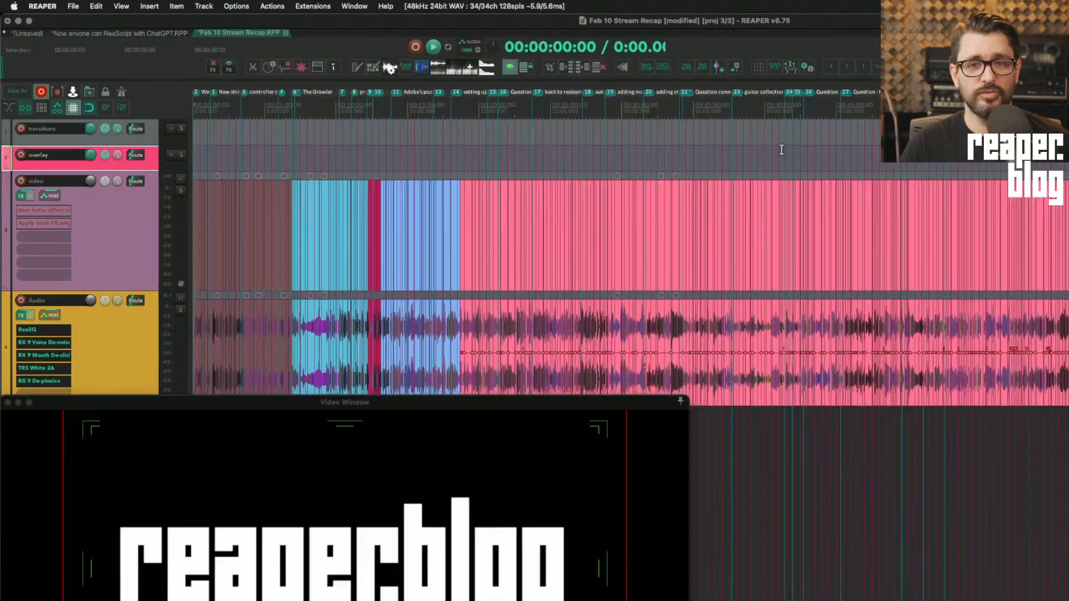
scroll(775, 198, "down", 2)
scroll(773, 194, "down", 1)
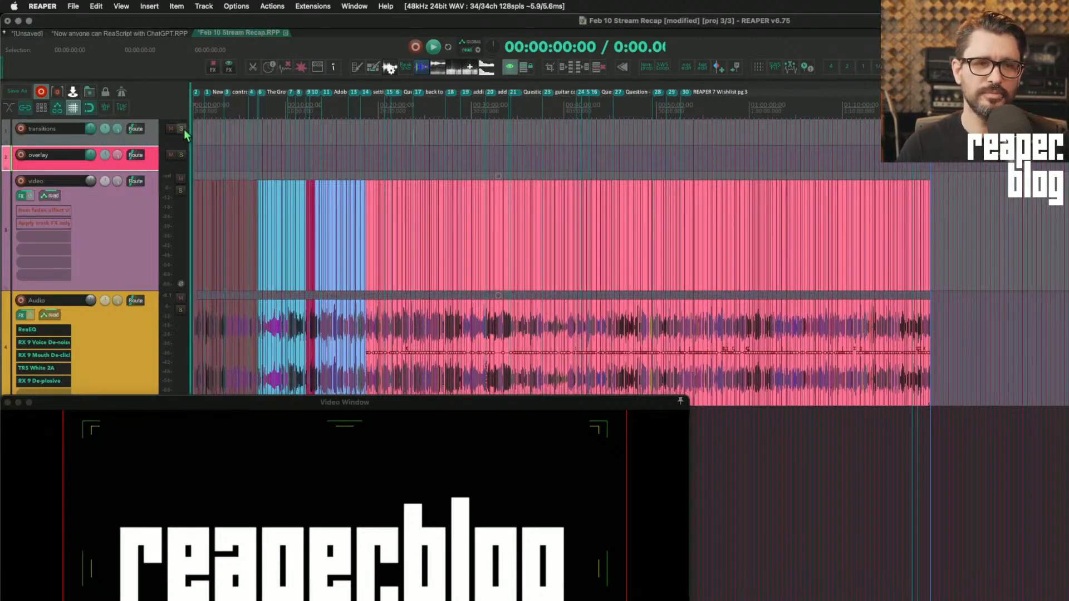
left_click(151, 205)
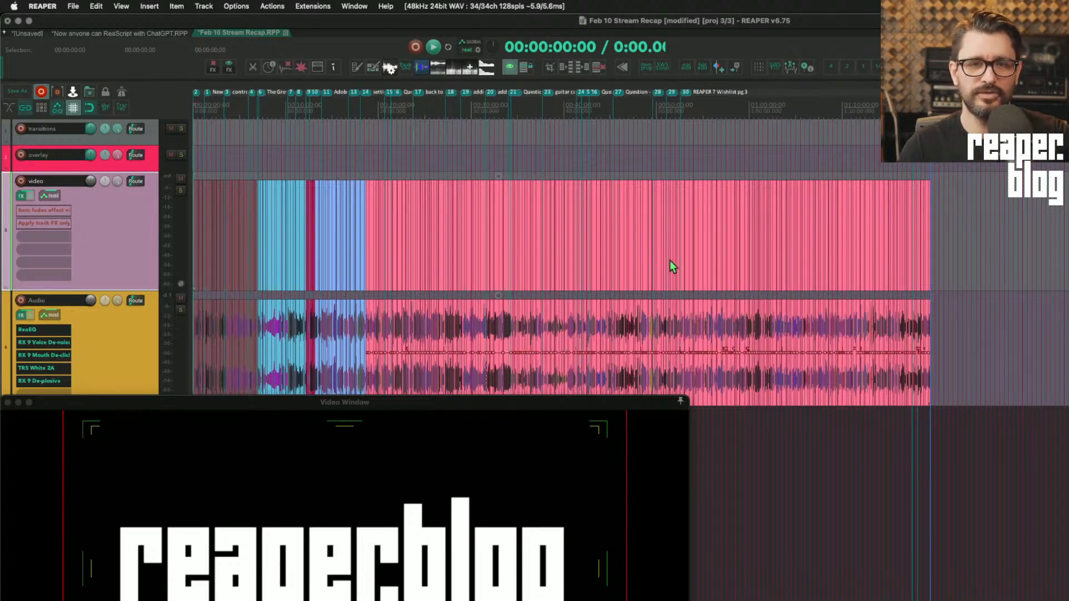
Go to the raw stream recording and set the time selection to region 1, from 03:57:11:15 to 03:57:50:15.
scroll(670, 260, "down", 5)
left_click(757, 114)
scroll(771, 135, "up", 10)
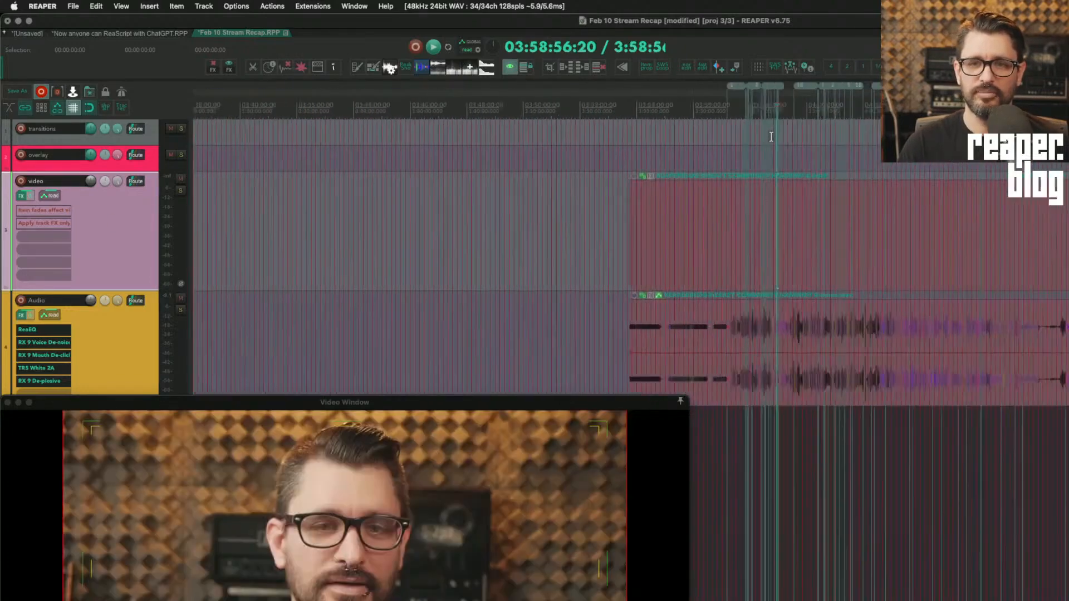
double_click(350, 112)
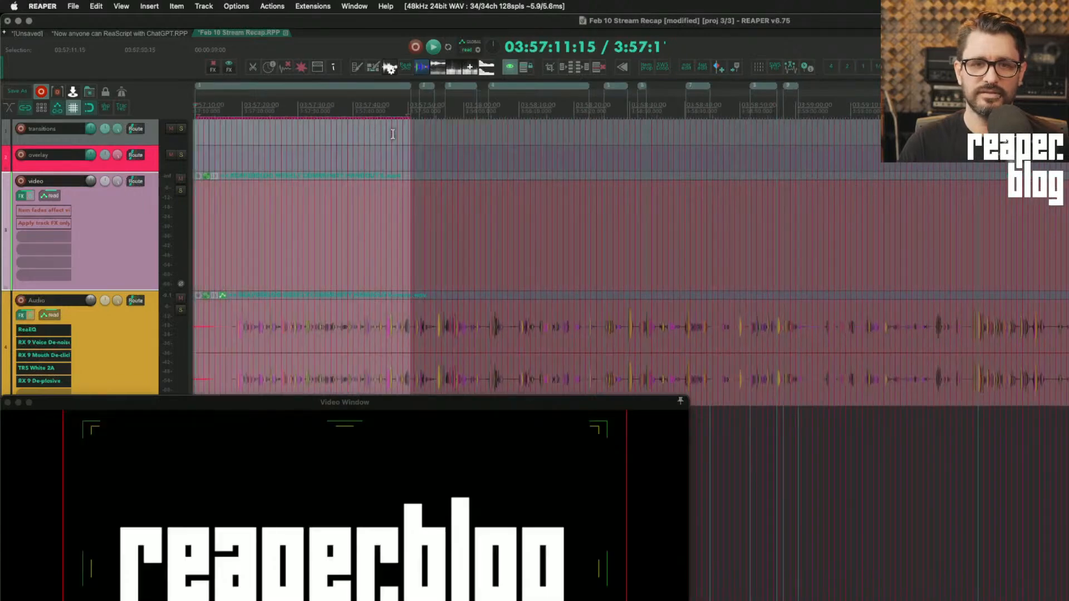
scroll(392, 134, "up", 1)
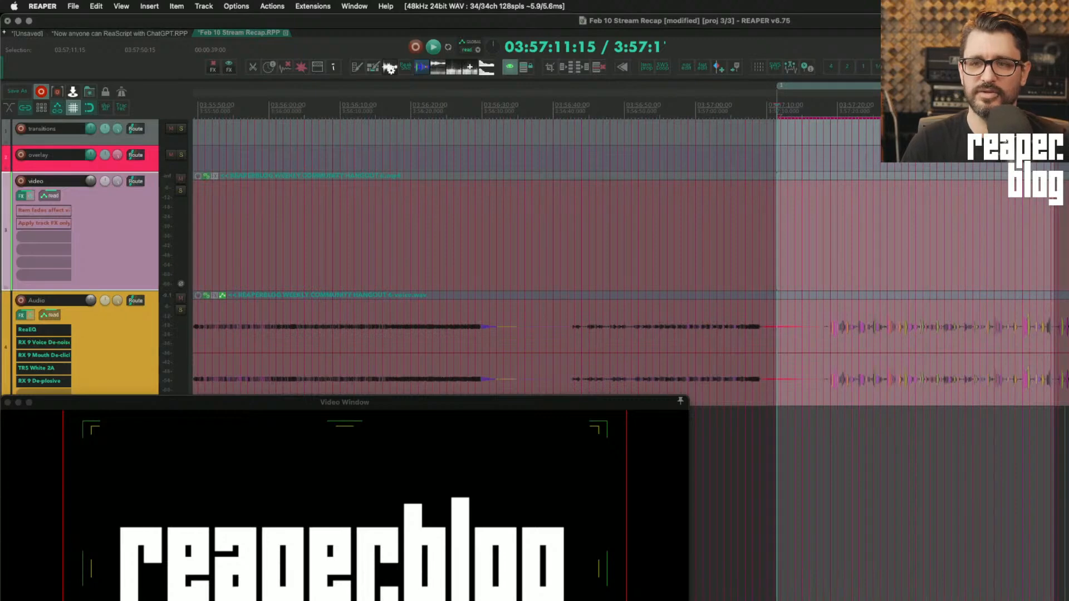
Place the edit cursor at 03:57:19:00, clear the time selection and return to the project start to view the recap's first items.
left_click(840, 343)
left_click_drag(830, 199, 993, 382)
key("Escape")
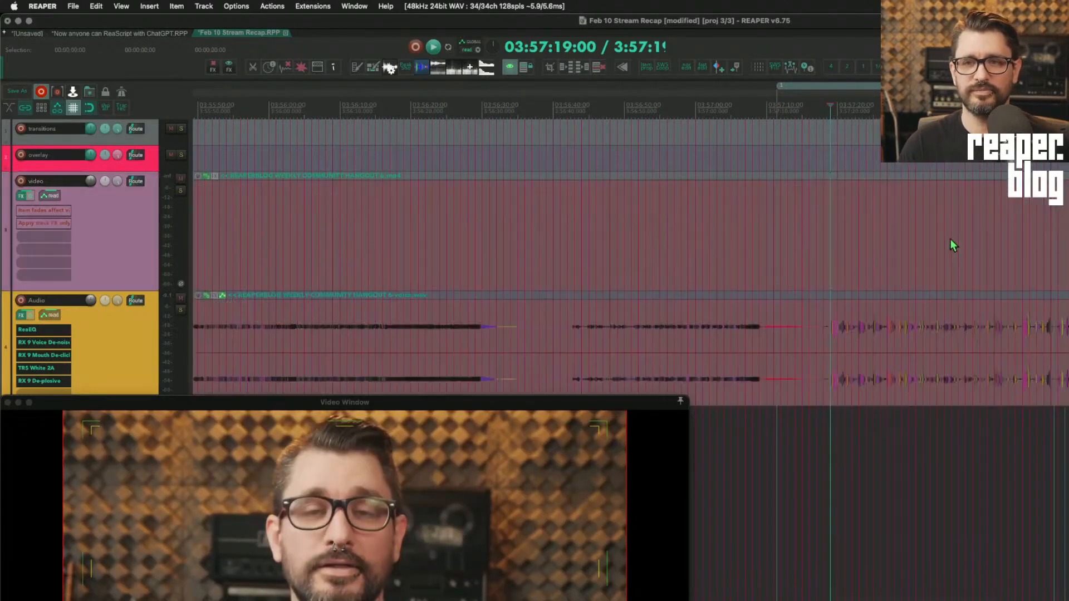
key("Home")
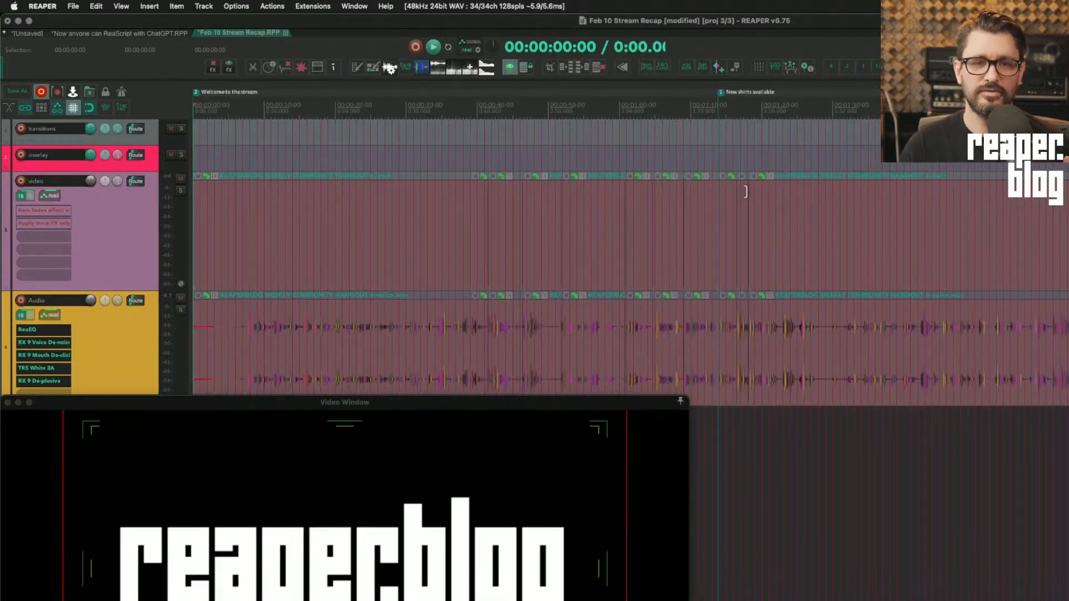
scroll(495, 315, "down", 10)
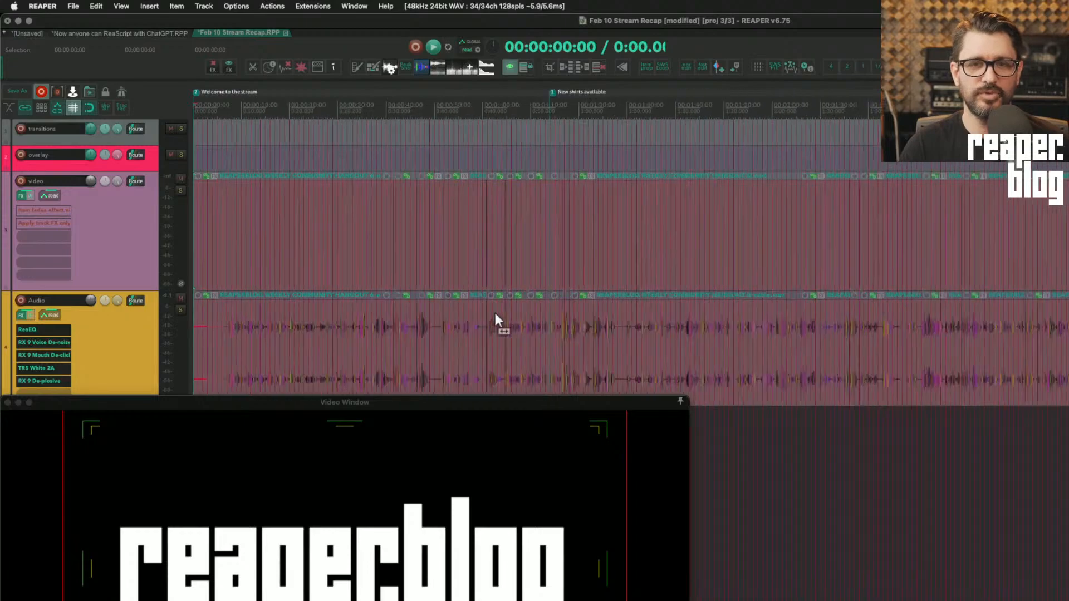
Place the edit cursor at region 1's end and at 03:57:52:00, select region 2's time range and clear the time selection.
scroll(494, 314, "down", 8)
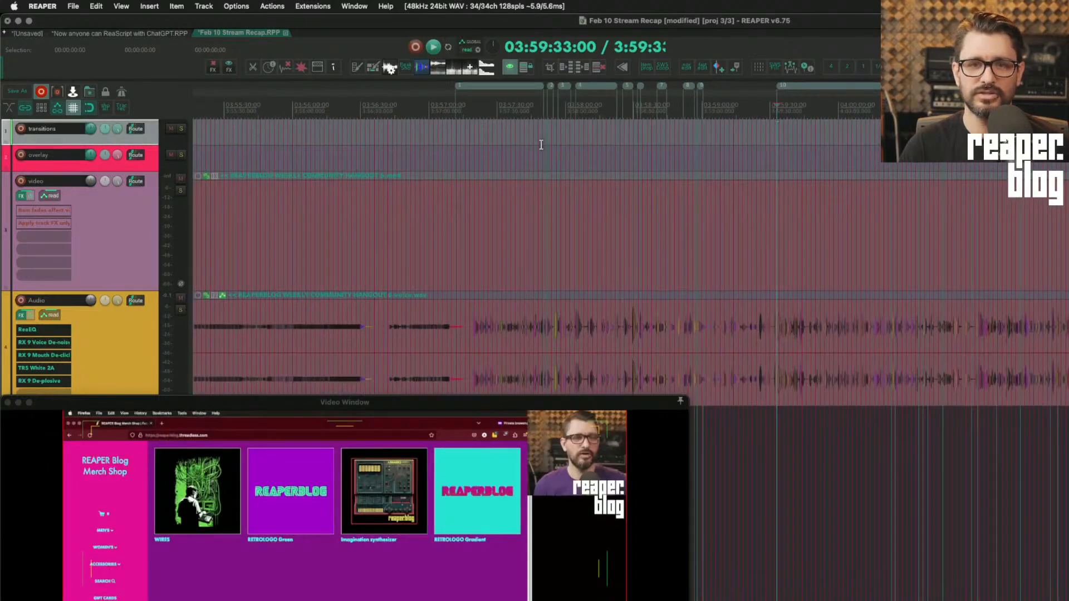
left_click(800, 129)
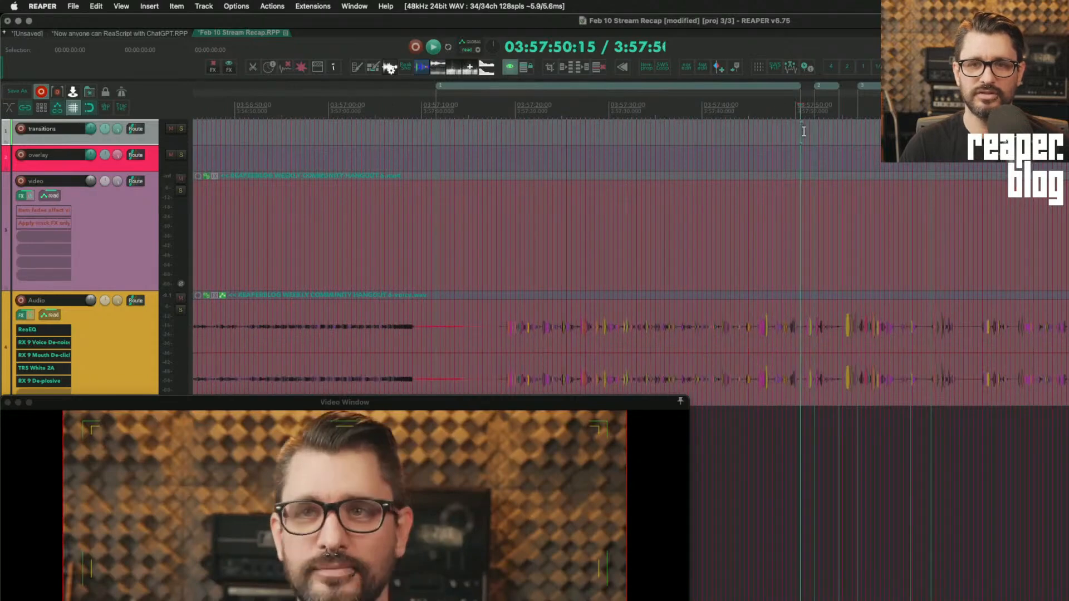
left_click(810, 135)
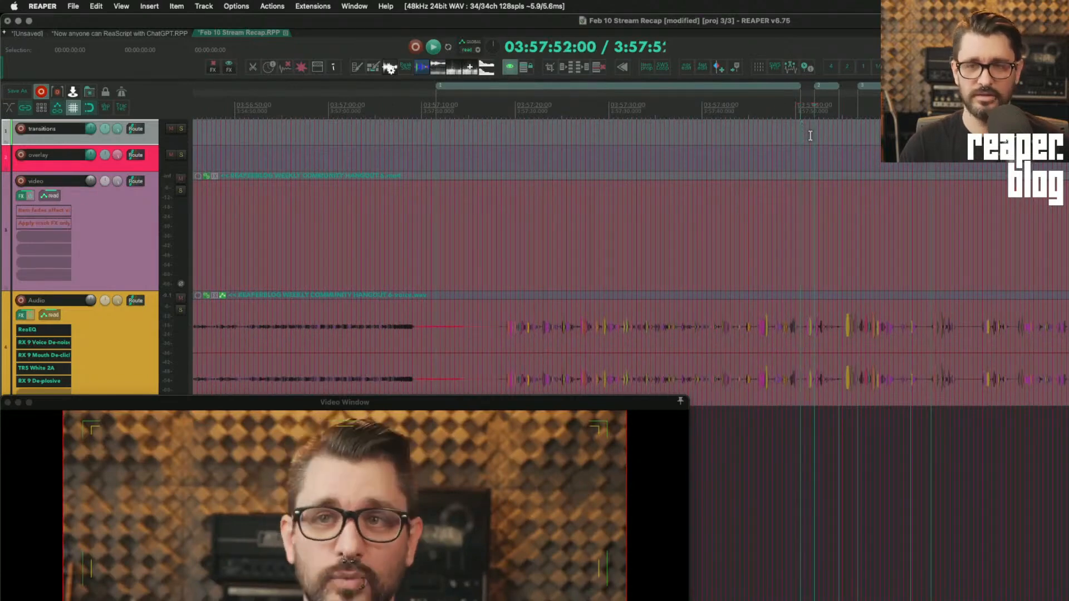
double_click(823, 108)
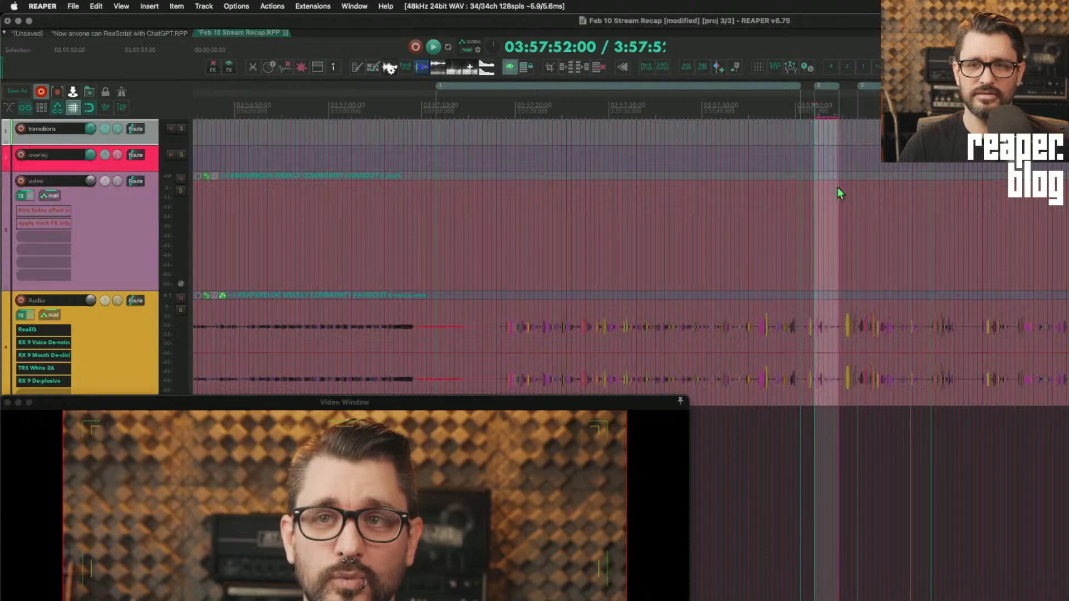
key("Escape")
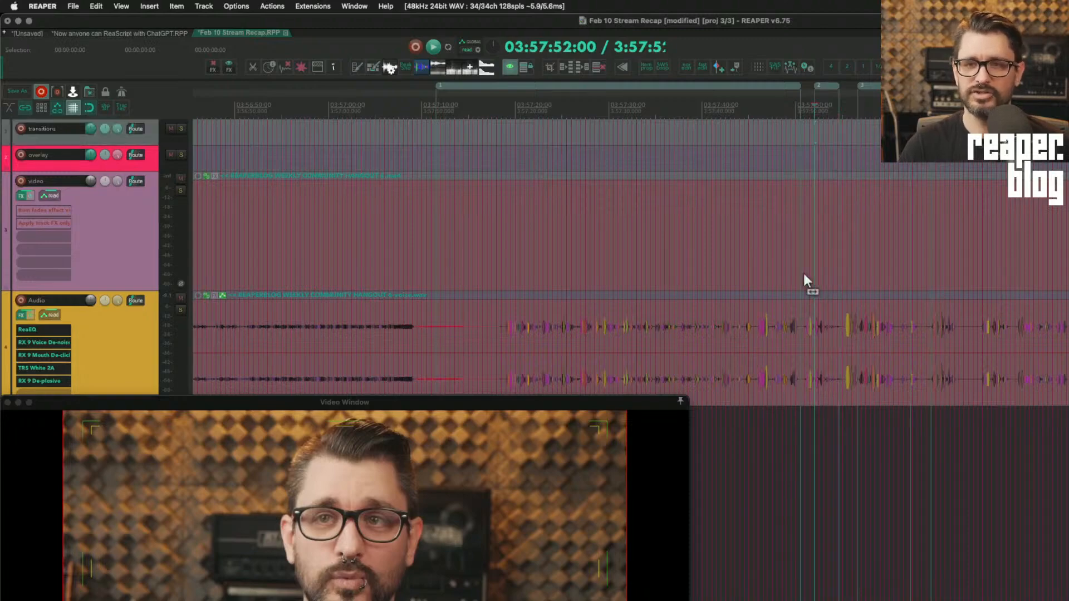
View the recap beside the raw recording, place the edit cursor at 02:05:00:00 between them and return to the project start.
scroll(805, 280, "down", 10)
scroll(806, 282, "down", 4)
scroll(806, 283, "right", 5)
scroll(806, 283, "left", 5)
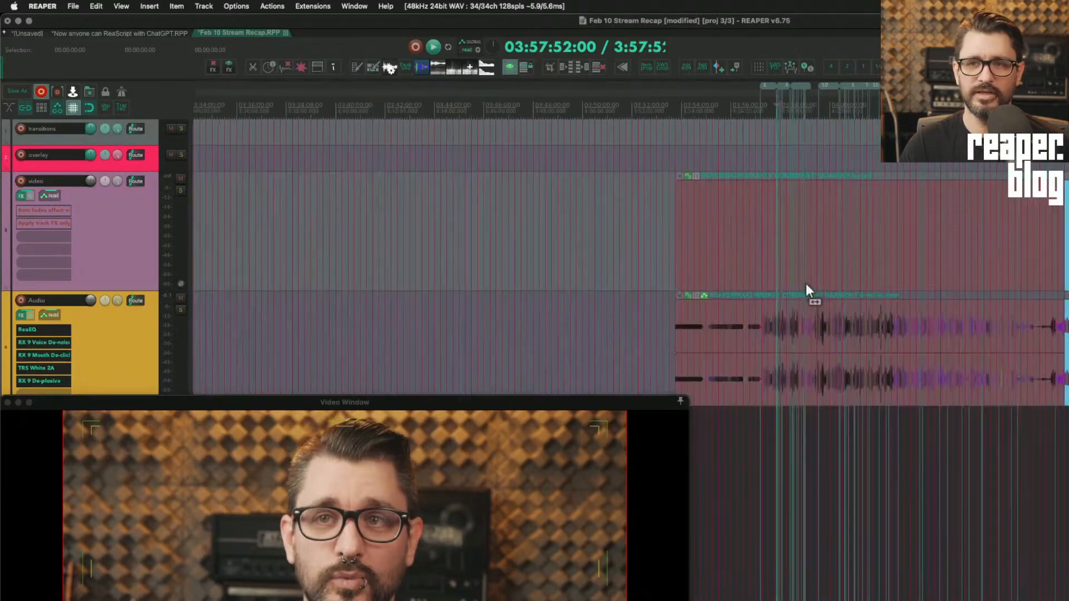
scroll(806, 283, "down", 5)
scroll(805, 281, "down", 4)
left_click(368, 163)
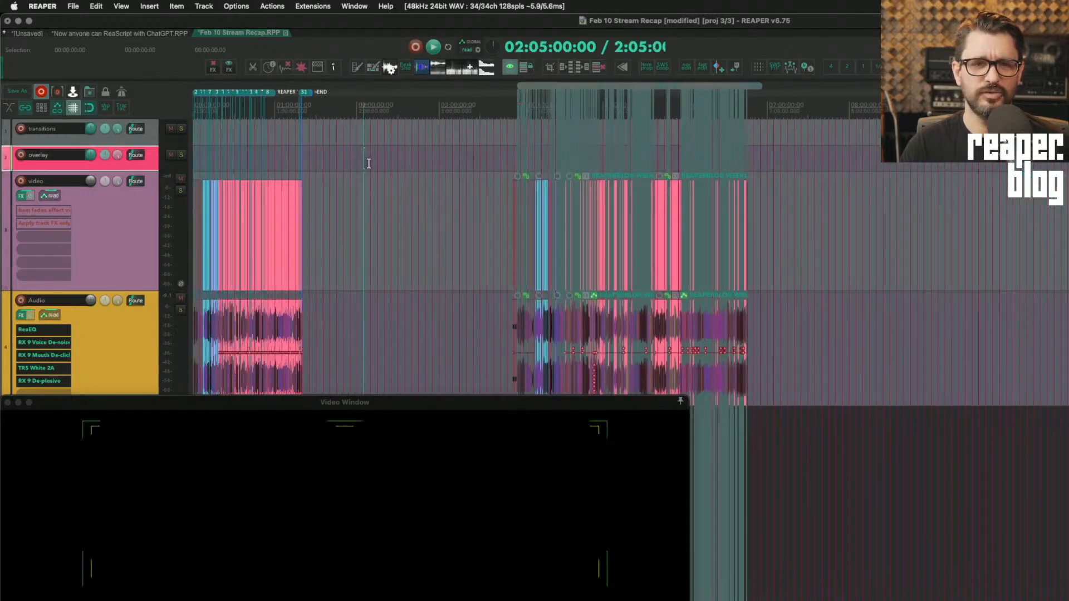
key("Home")
scroll(412, 229, "up", 20)
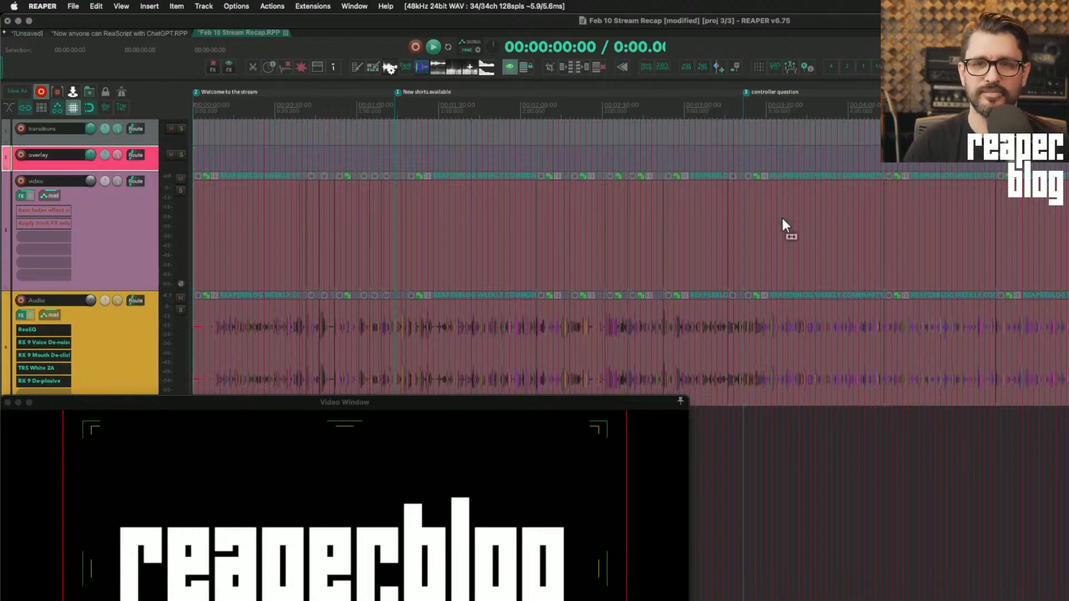
Place the edit cursor at 05:35:51:25 and then at 04:57:00:00 in the raw recording to examine its regions.
scroll(782, 219, "down", 15)
left_click(630, 125)
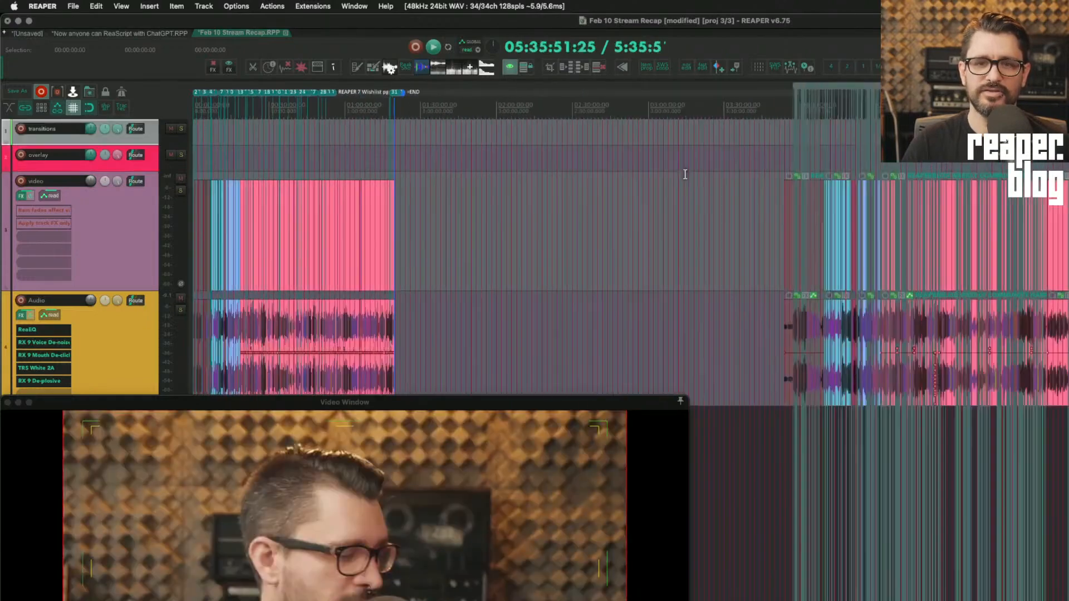
scroll(730, 179, "up", 10)
scroll(683, 172, "up", 1)
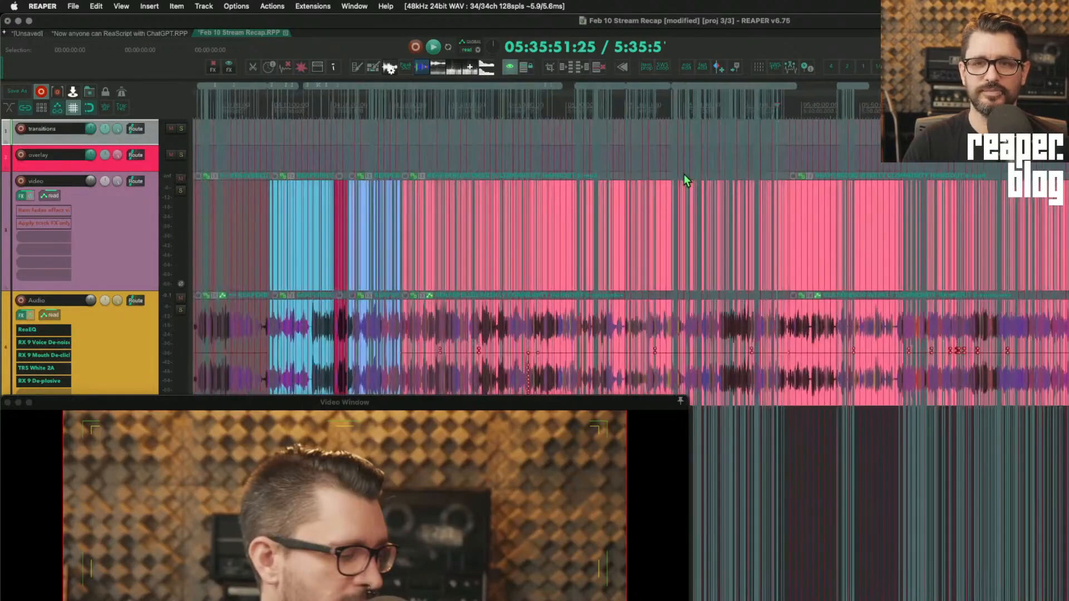
left_click(570, 160)
scroll(710, 172, "left", 5)
scroll(724, 173, "up", 4)
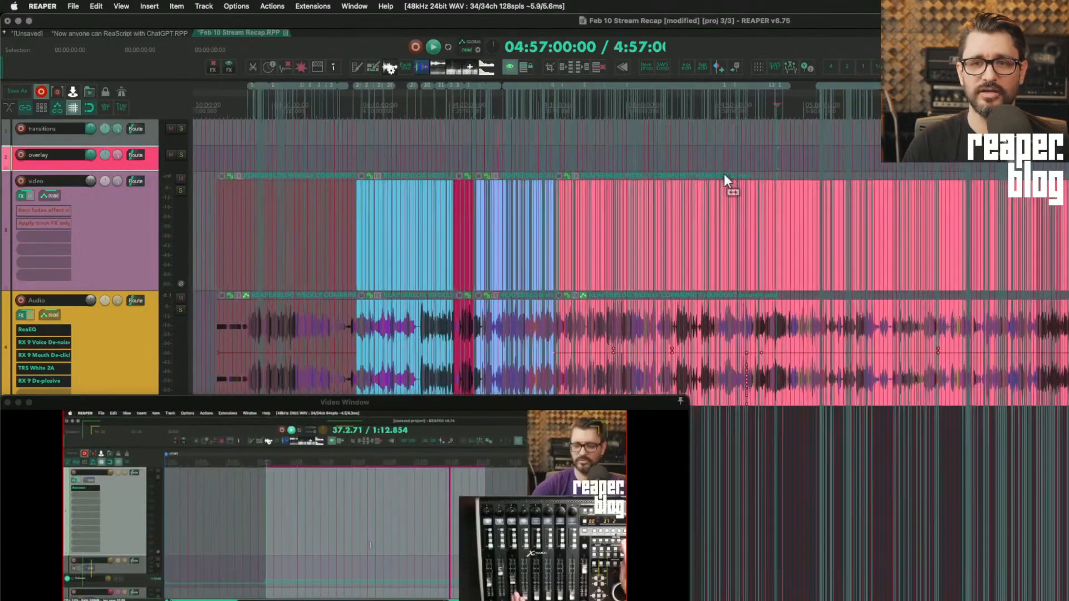
Return to the recap, select its video and audio items at 00:41:30:00 by the "Filling in the chart" marker and view the whole recap.
scroll(726, 177, "right", 4)
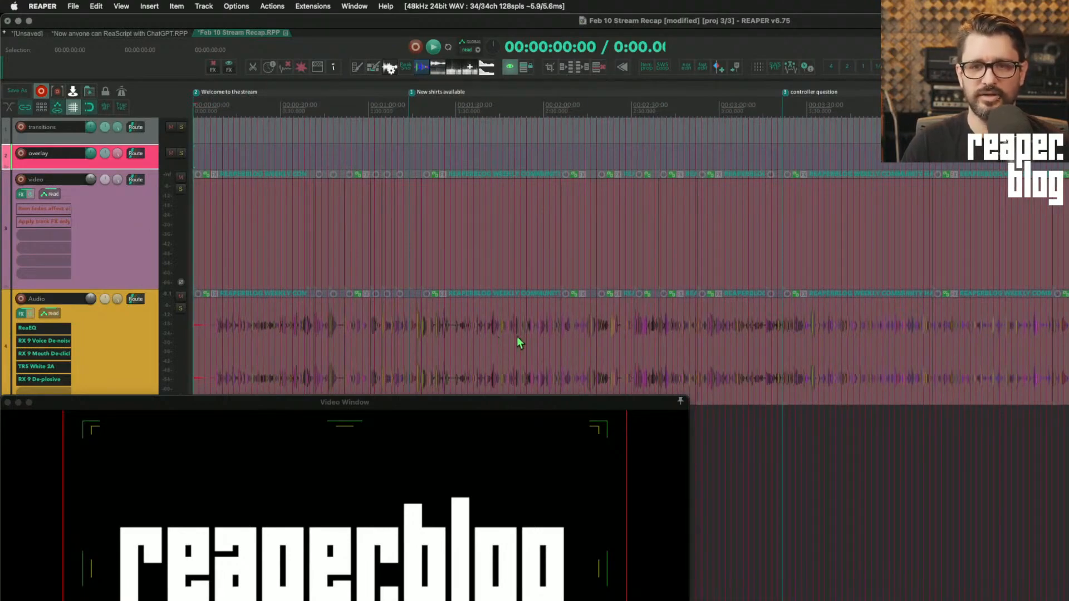
scroll(516, 336, "down", 8)
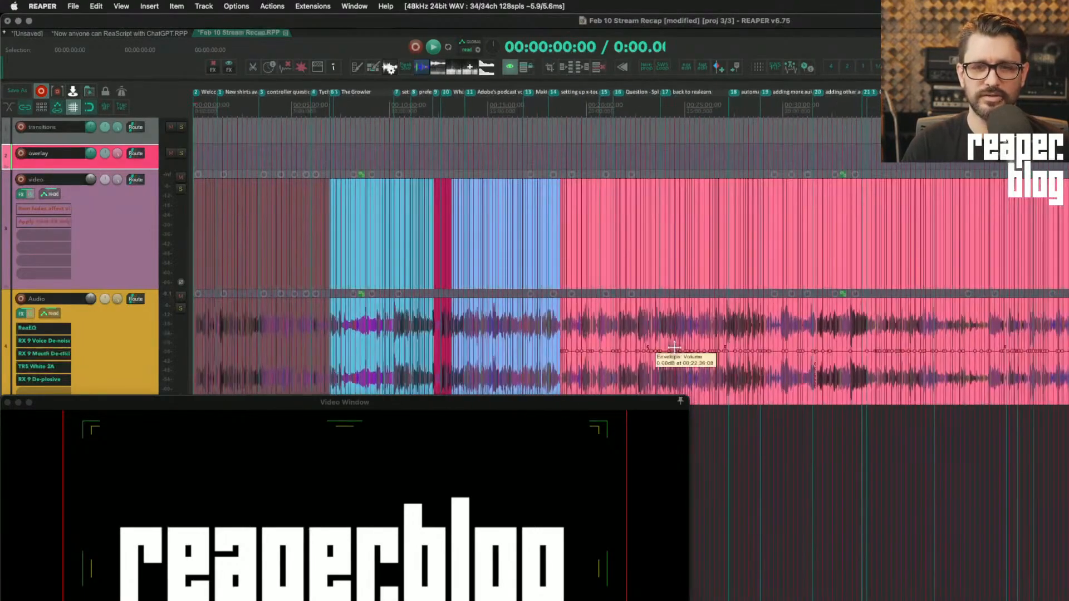
scroll(791, 368, "right", 5)
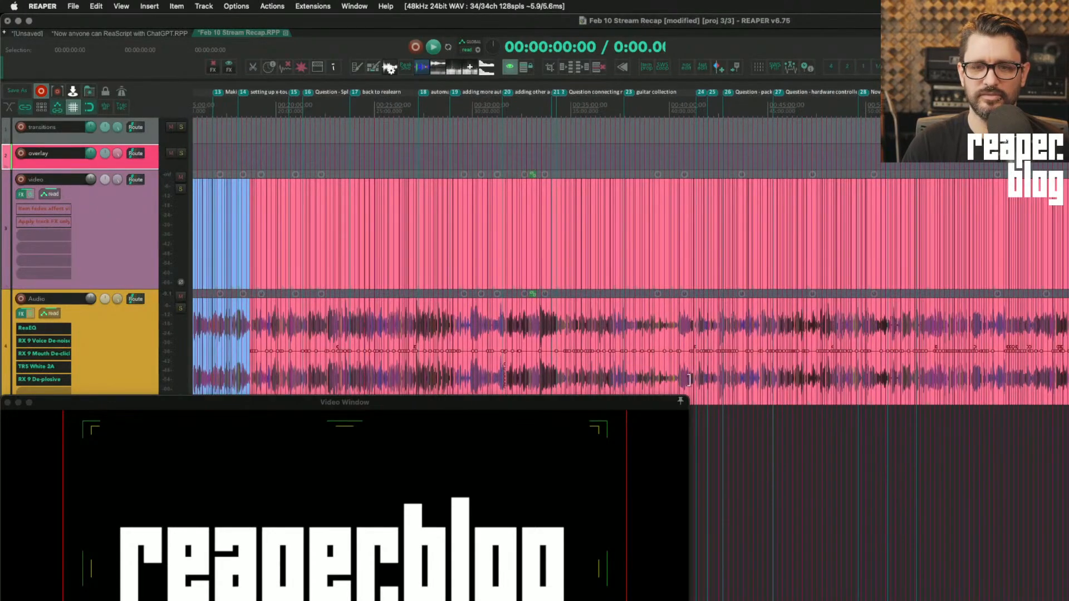
left_click(698, 403)
scroll(697, 399, "up", 8)
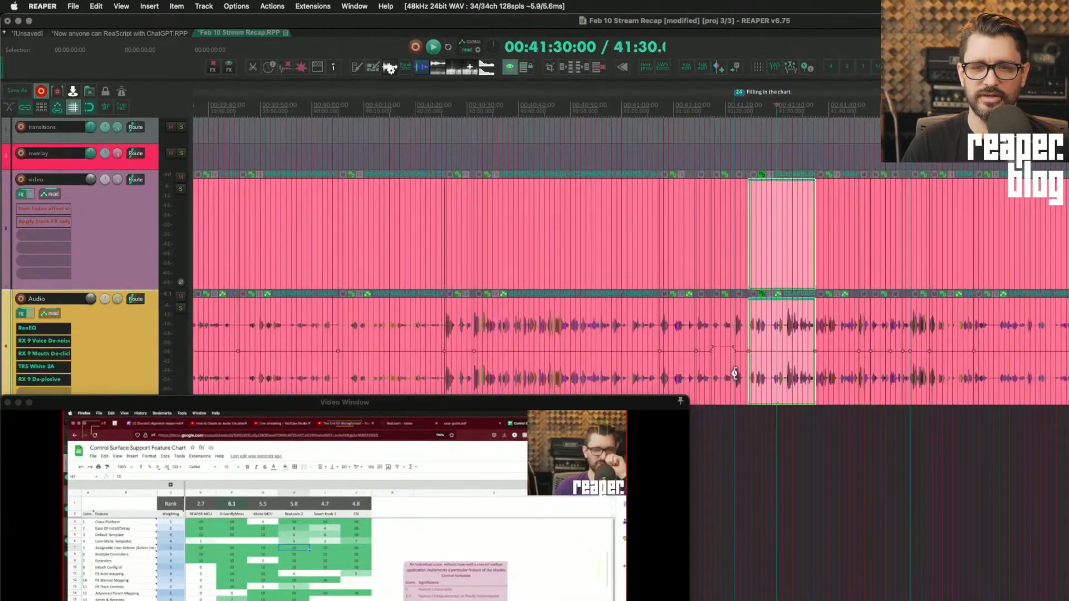
scroll(733, 375, "down", 8)
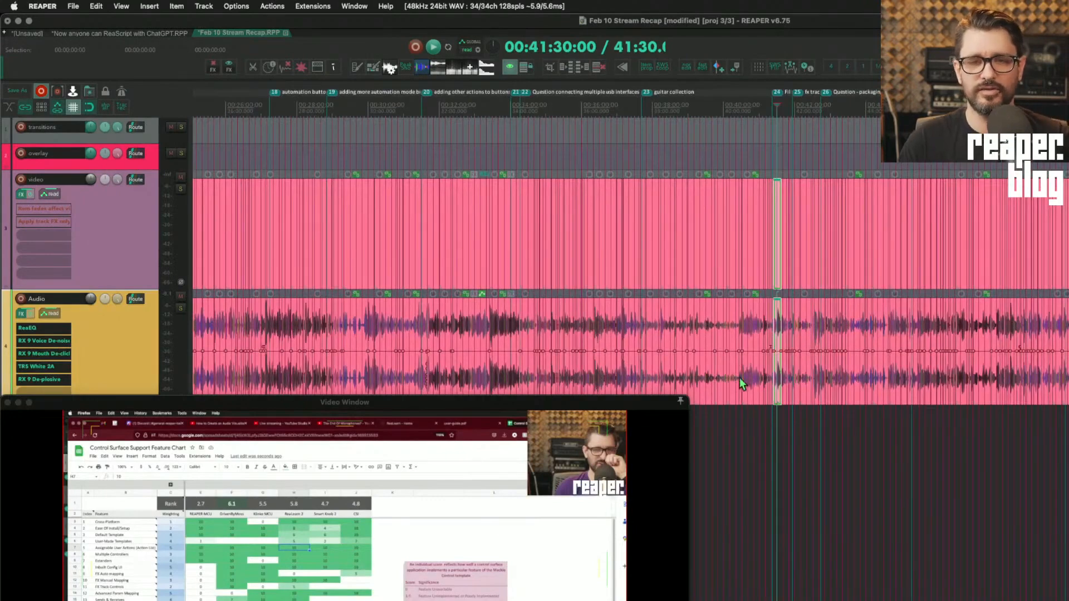
scroll(753, 326, "down", 6)
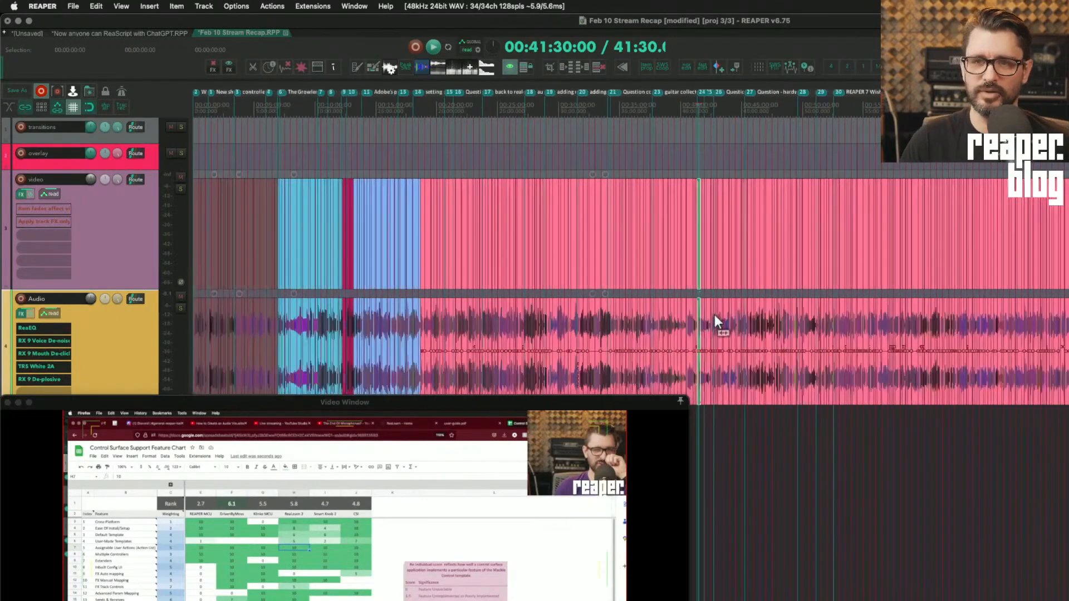
Place the edit cursor at 00:52:30:00 and 00:53:45:00 around the recap's marker 30, view the whole recap and return to the project start.
left_click(827, 111)
scroll(827, 161, "up", 5)
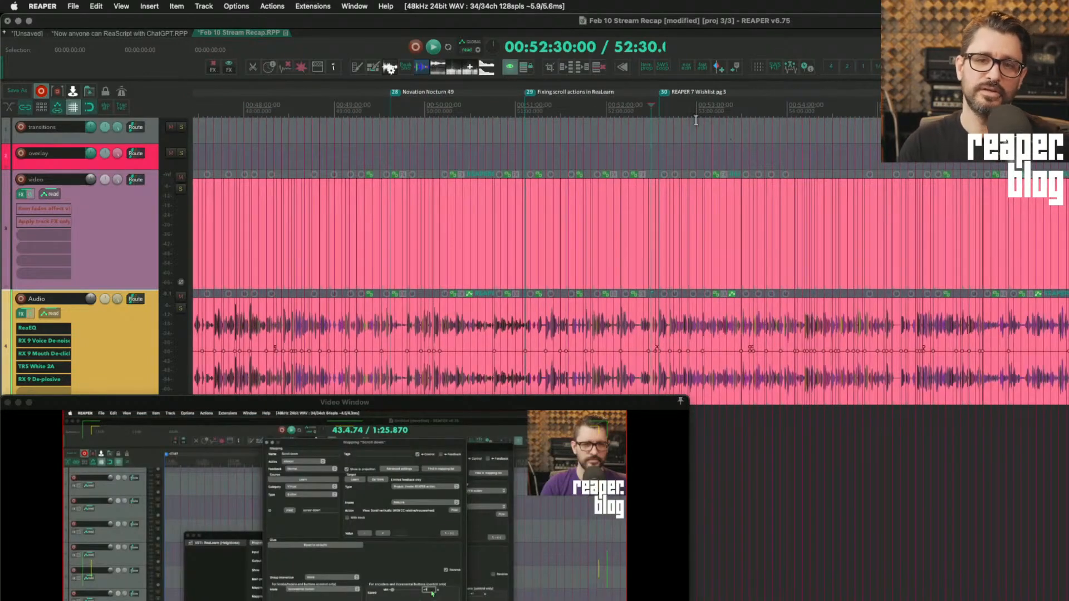
left_click(697, 127)
left_click(759, 154)
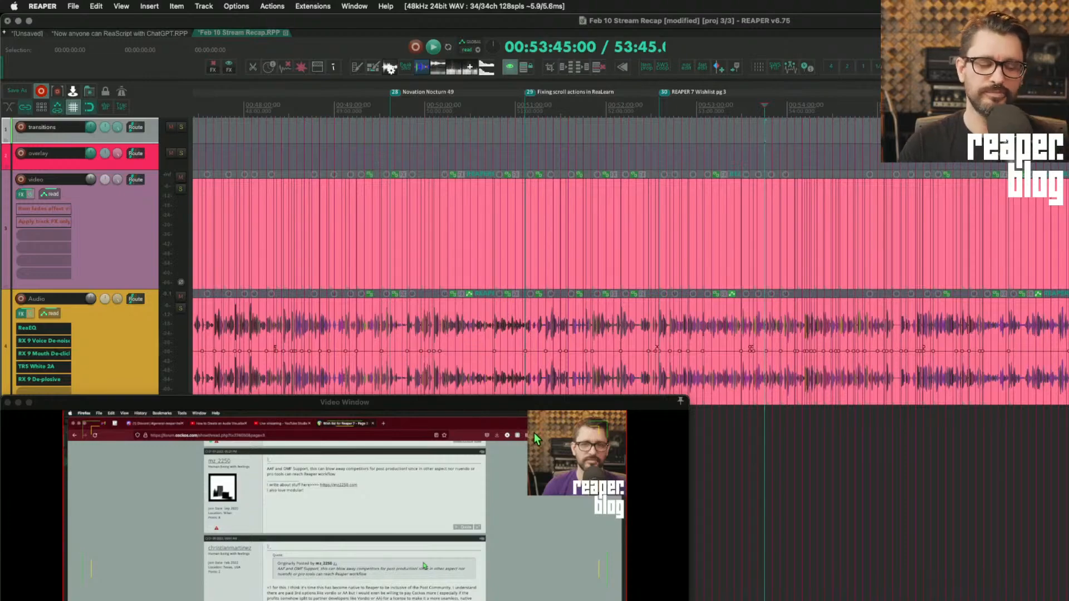
scroll(737, 218, "down", 10)
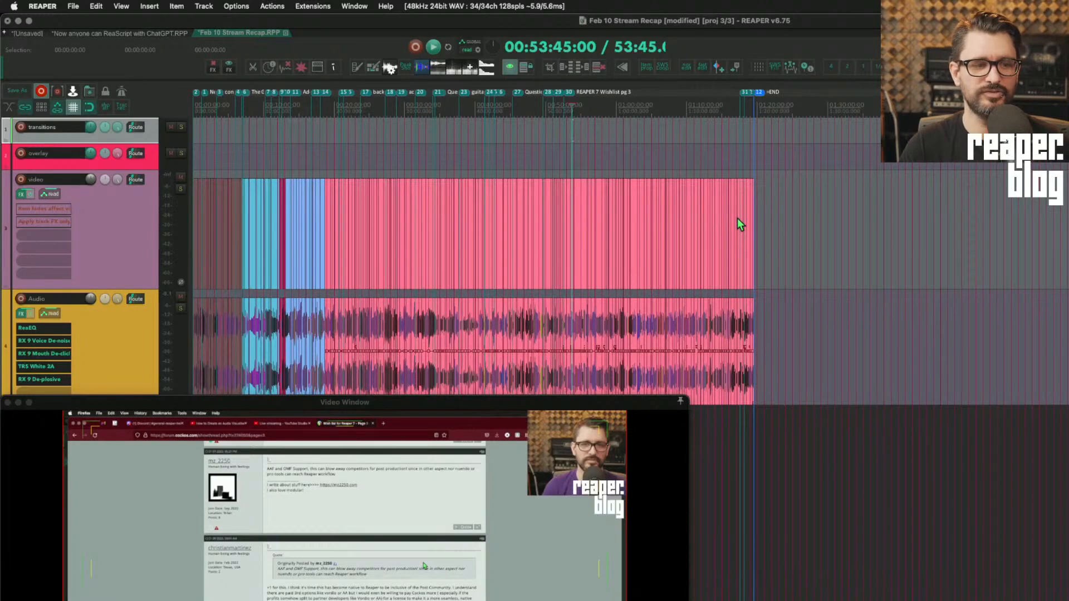
key("Home")
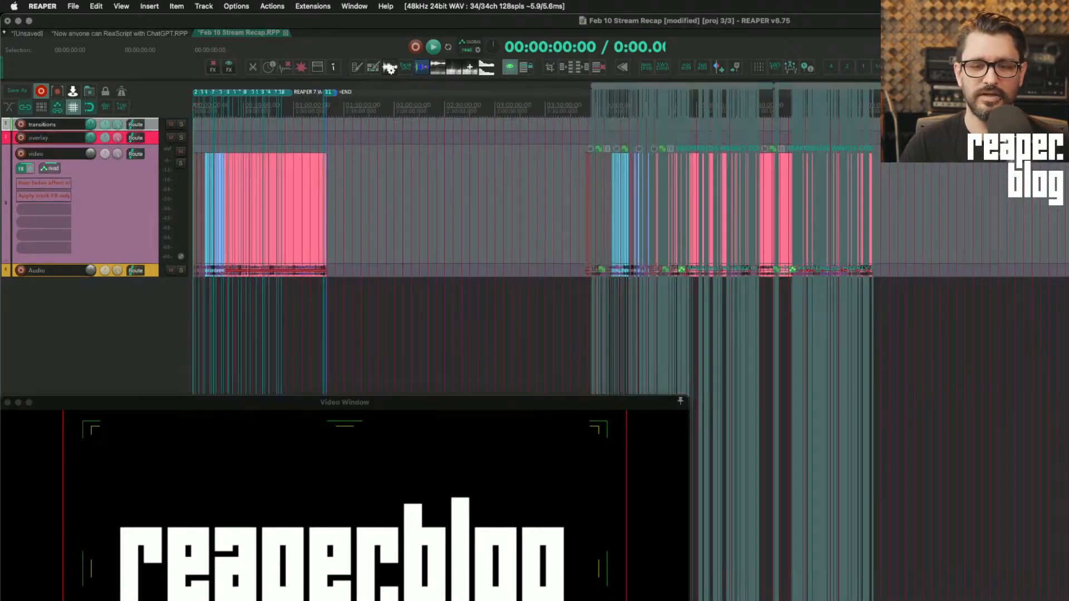
Switch to 4K Video Downloader to view the livestream download entry, and leave it again.
key("super+Tab")
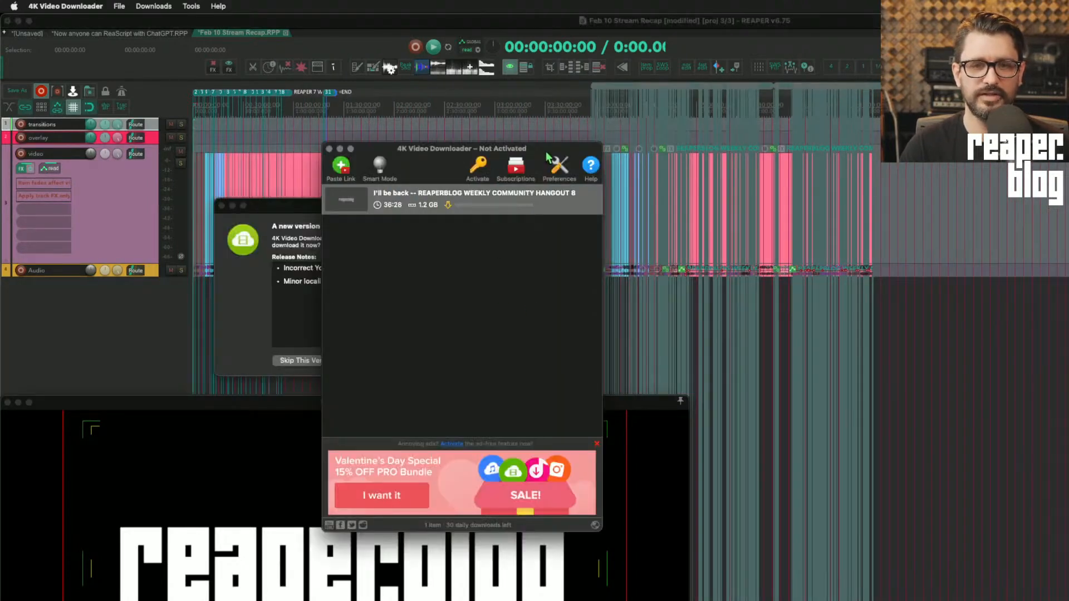
left_click_drag(548, 152, 554, 150)
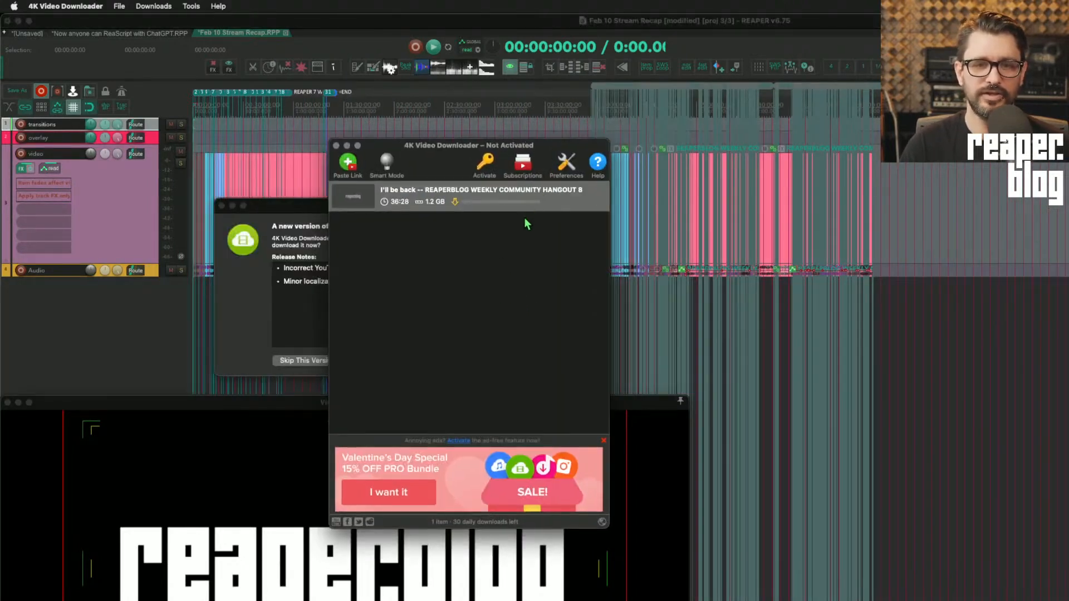
left_click(707, 49)
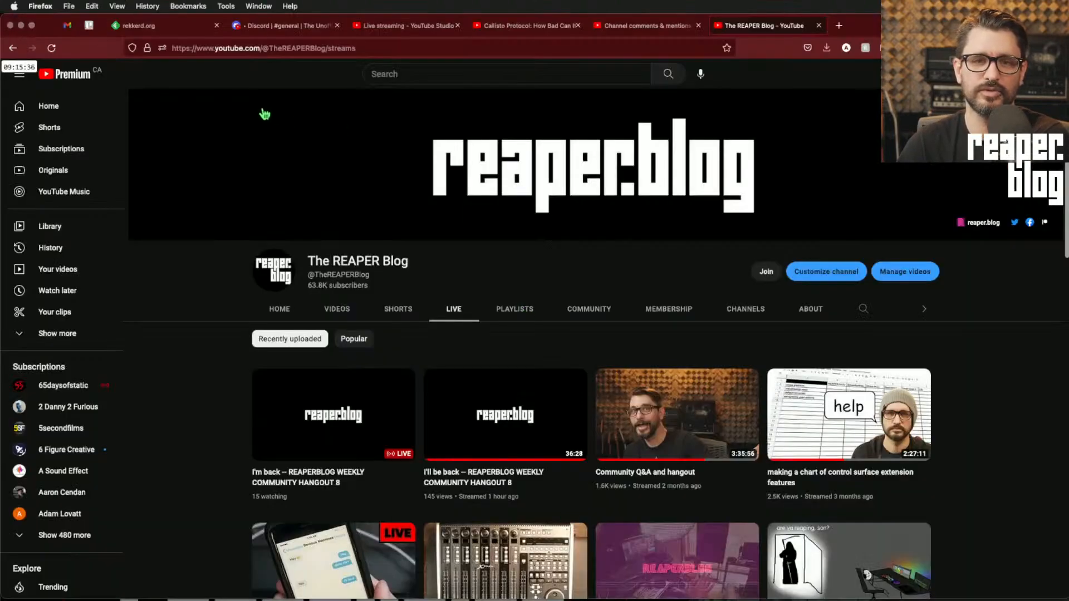
Open the reaper.blog course page for REAPERBLOG Video Tools in a new Firefox tab.
left_click(838, 25)
type("reaper.blog")
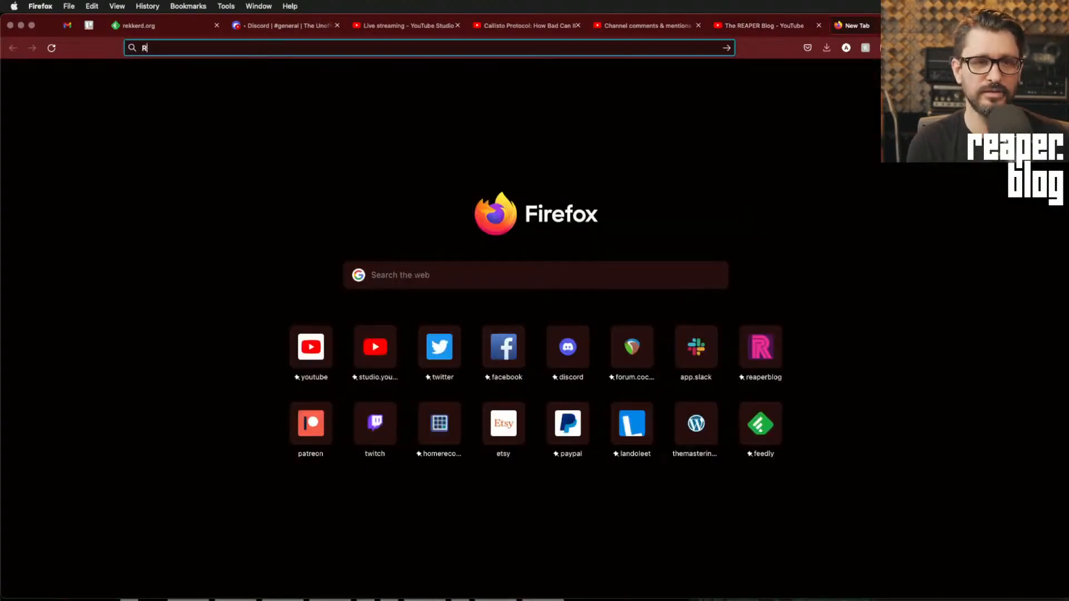
key("Return")
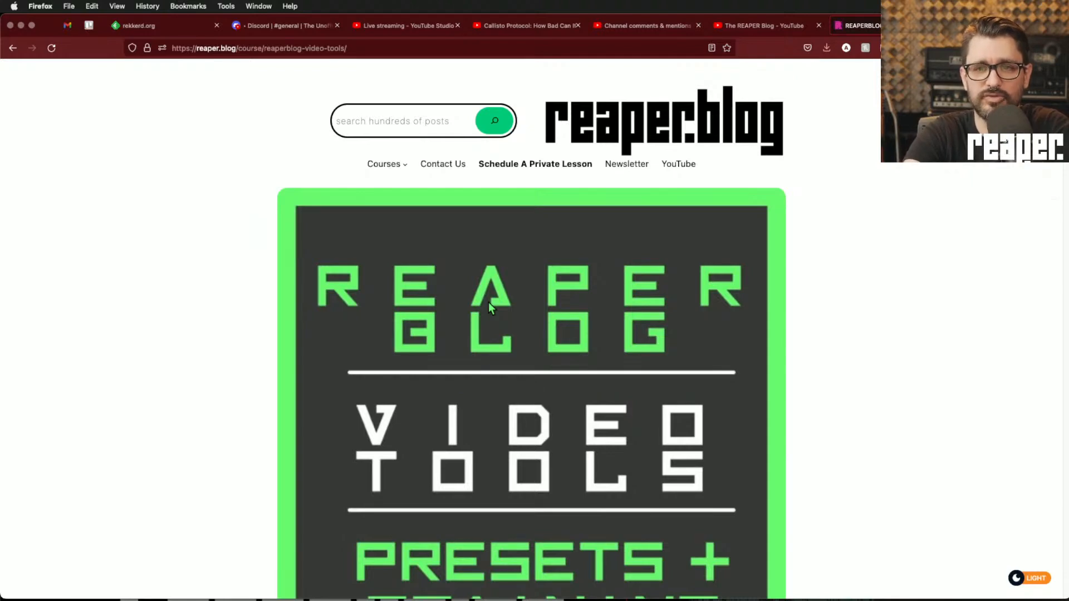
Examine the list of REAPER Video Processor Presets and the example clips on the course page.
scroll(592, 409, "down", 12)
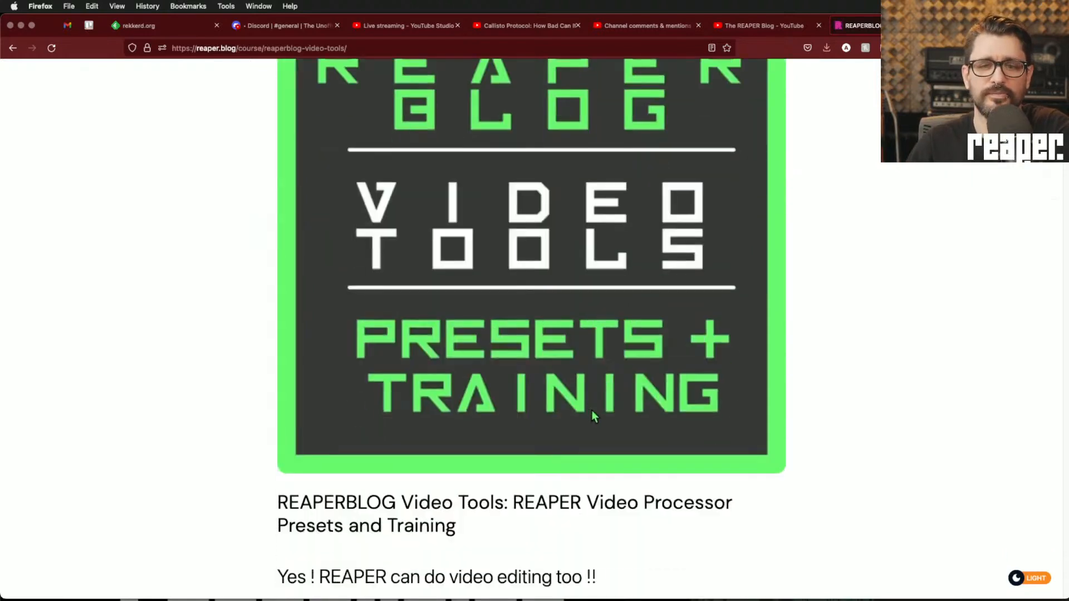
scroll(674, 440, "down", 10)
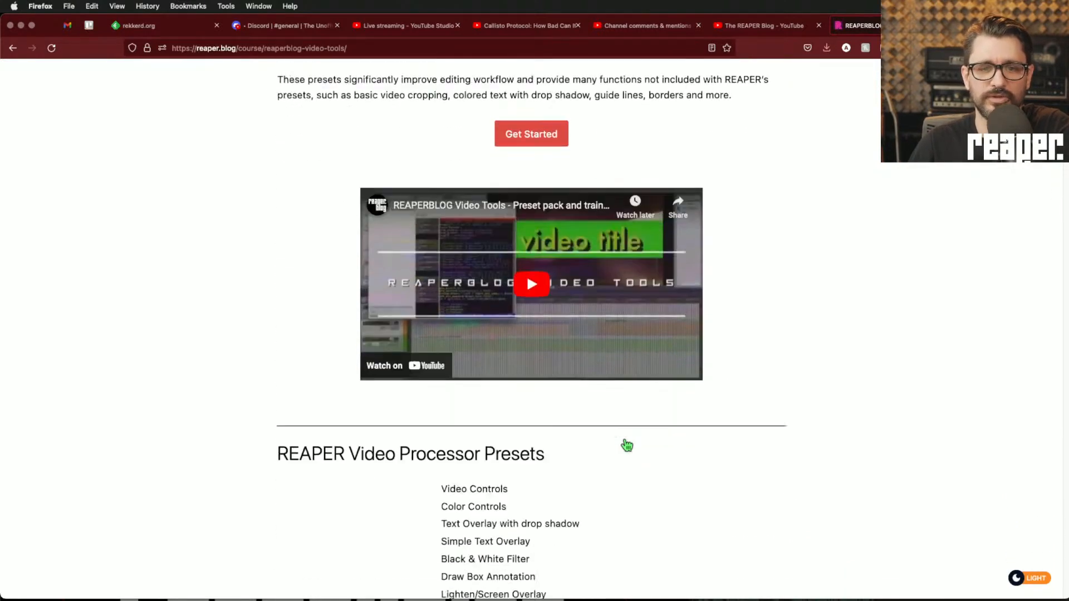
scroll(628, 447, "down", 1)
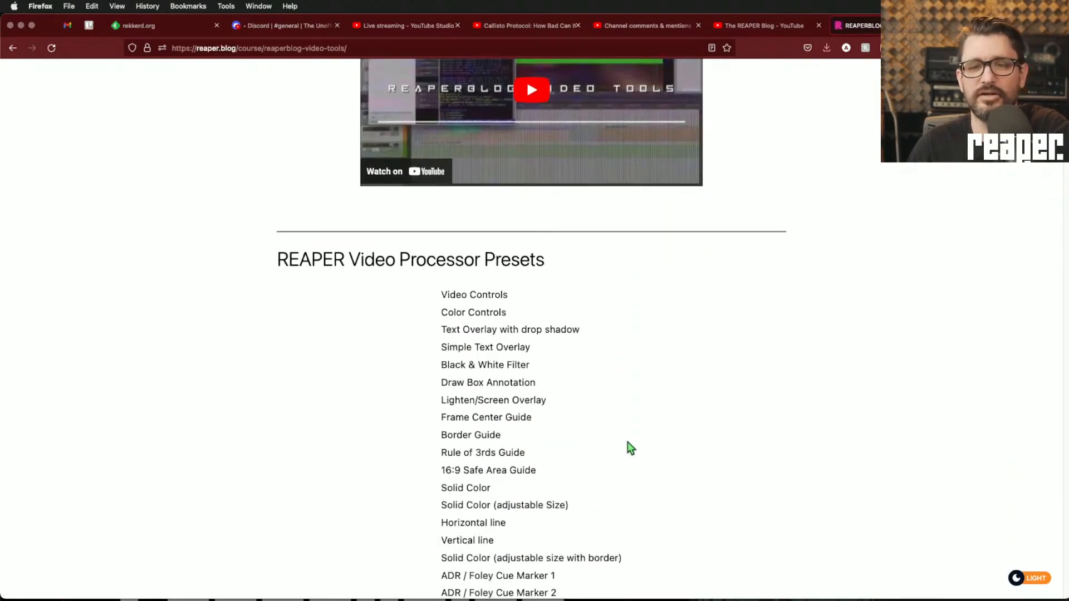
scroll(628, 443, "down", 10)
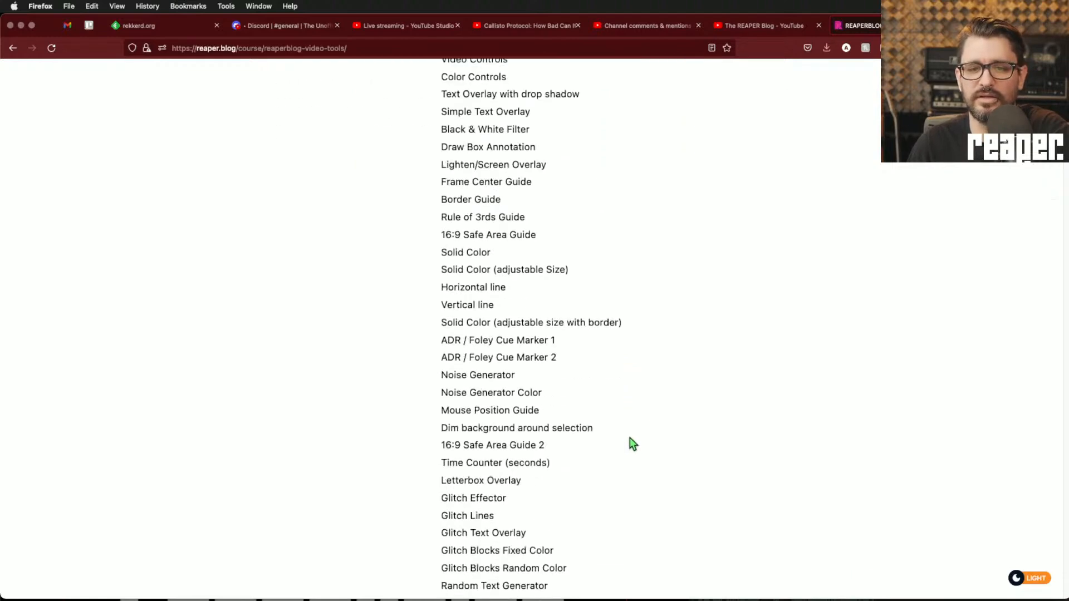
scroll(630, 440, "down", 15)
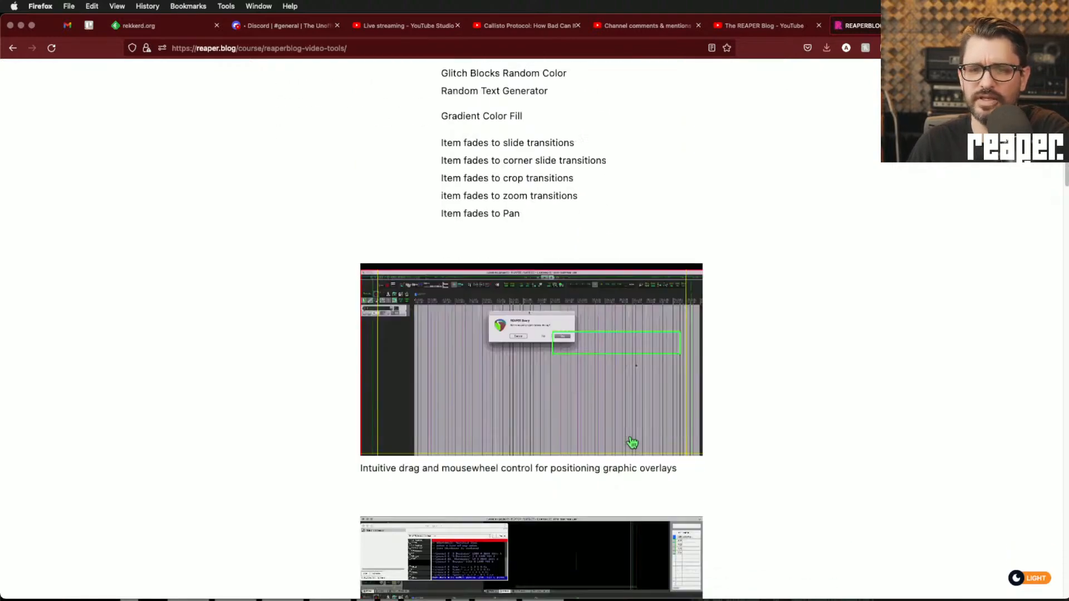
scroll(633, 442, "down", 12)
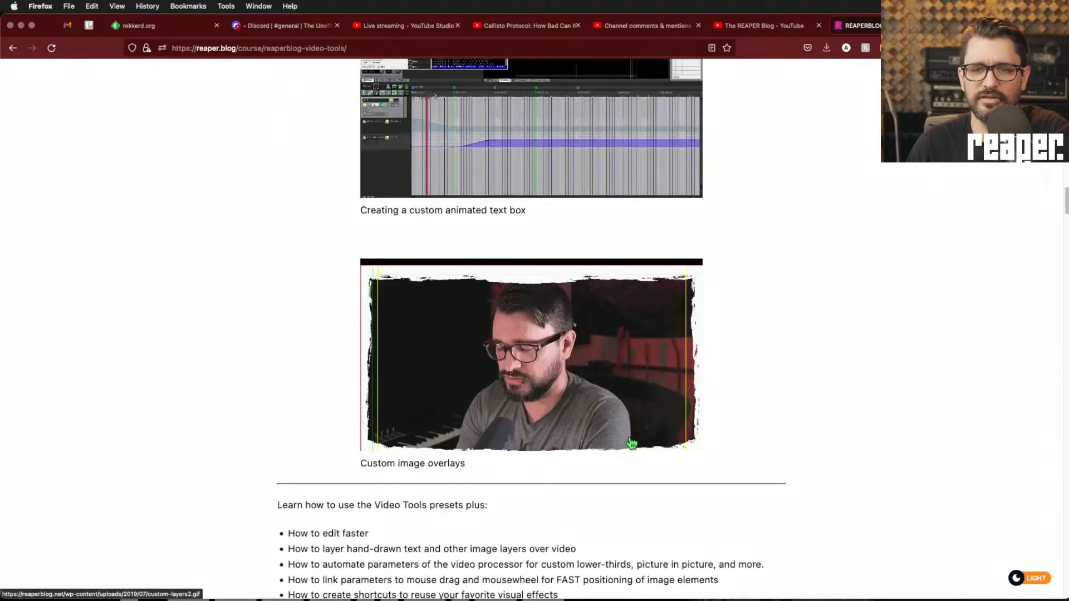
Read the bonus content added since launch on the course page and go back up the page.
scroll(629, 442, "down", 20)
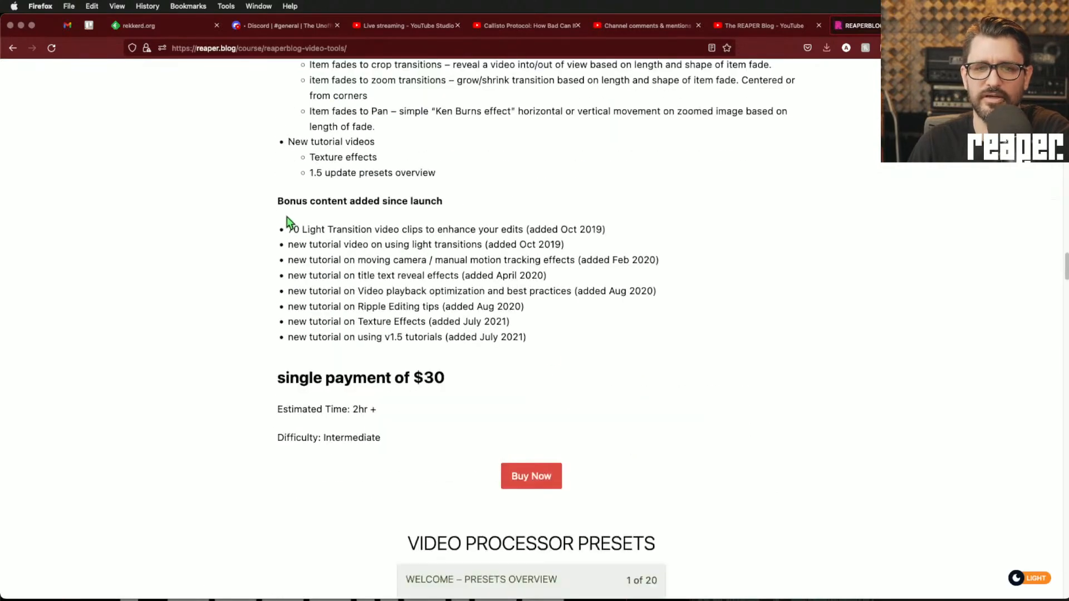
left_click_drag(345, 220, 620, 346)
left_click(624, 348)
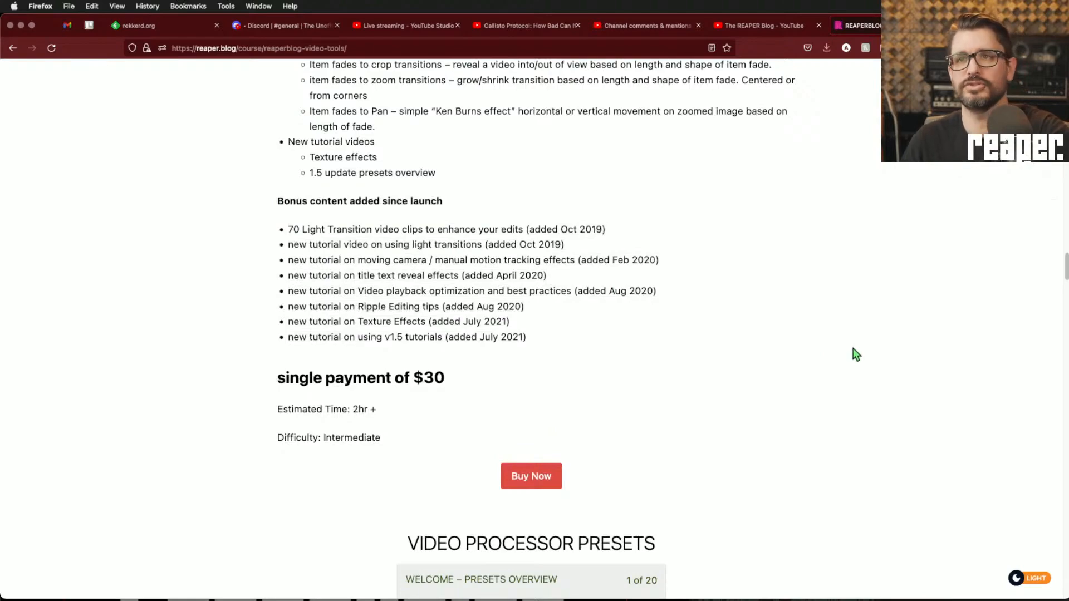
scroll(857, 356, "up", 20)
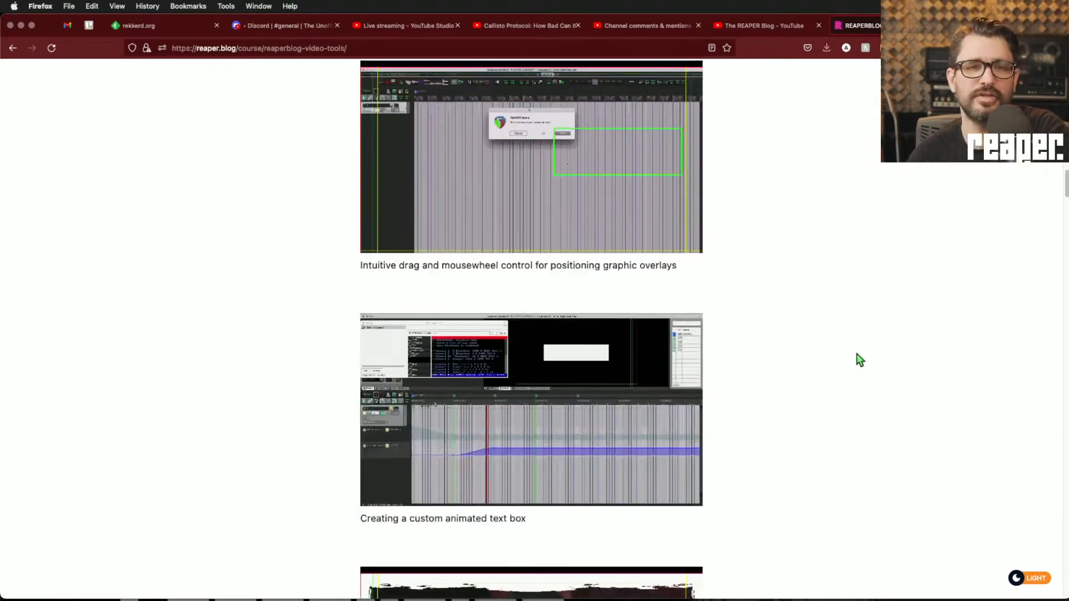
scroll(858, 359, "up", 20)
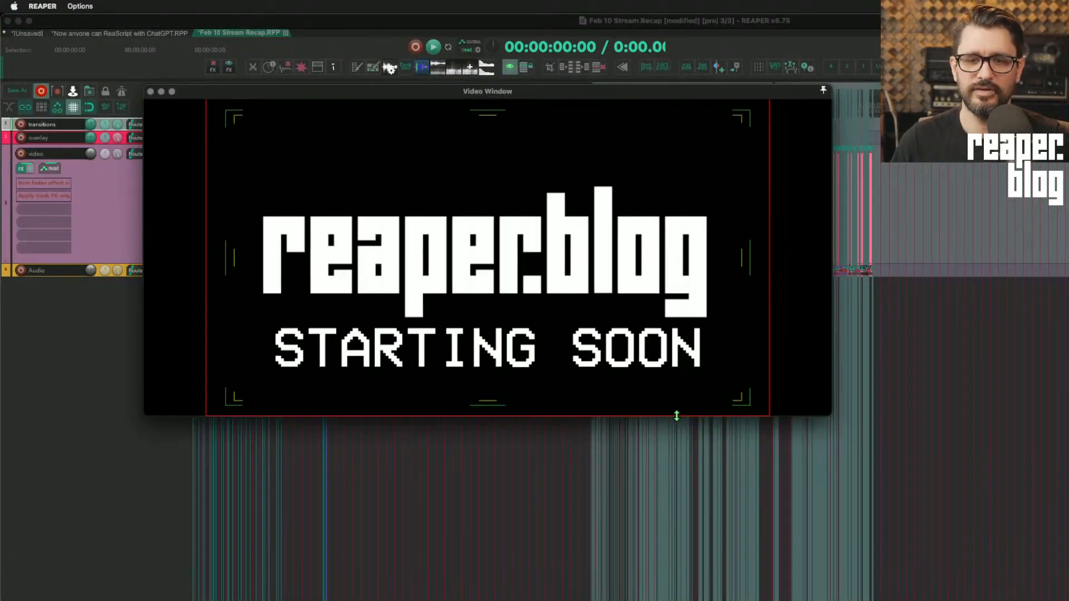
Switch back to REAPER, make the Video Window taller, reduce its overall size and reposition it.
left_click_drag(675, 415, 683, 524)
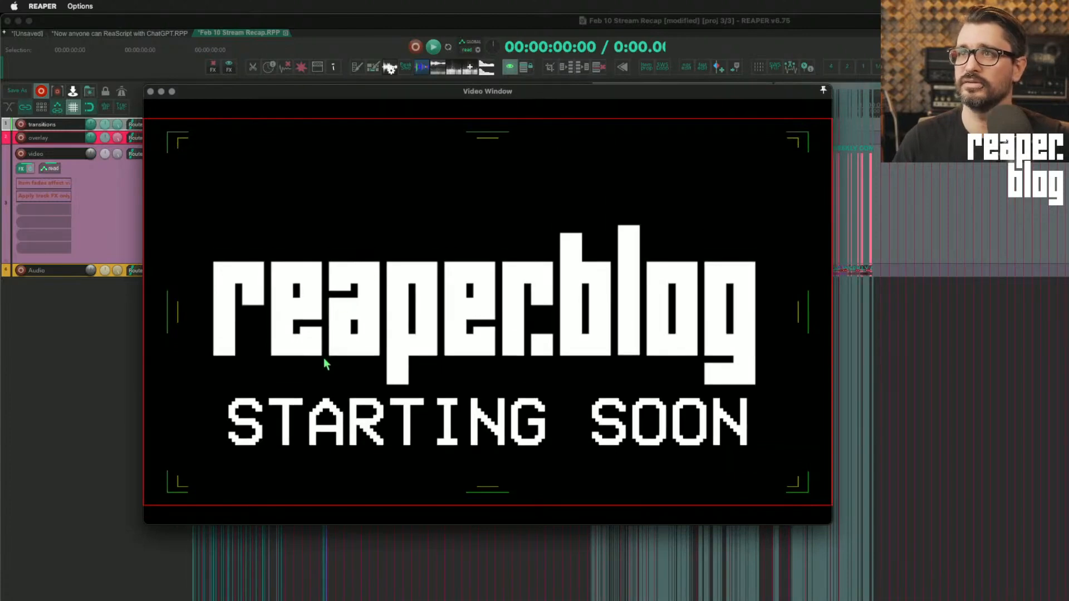
left_click_drag(147, 524, 262, 475)
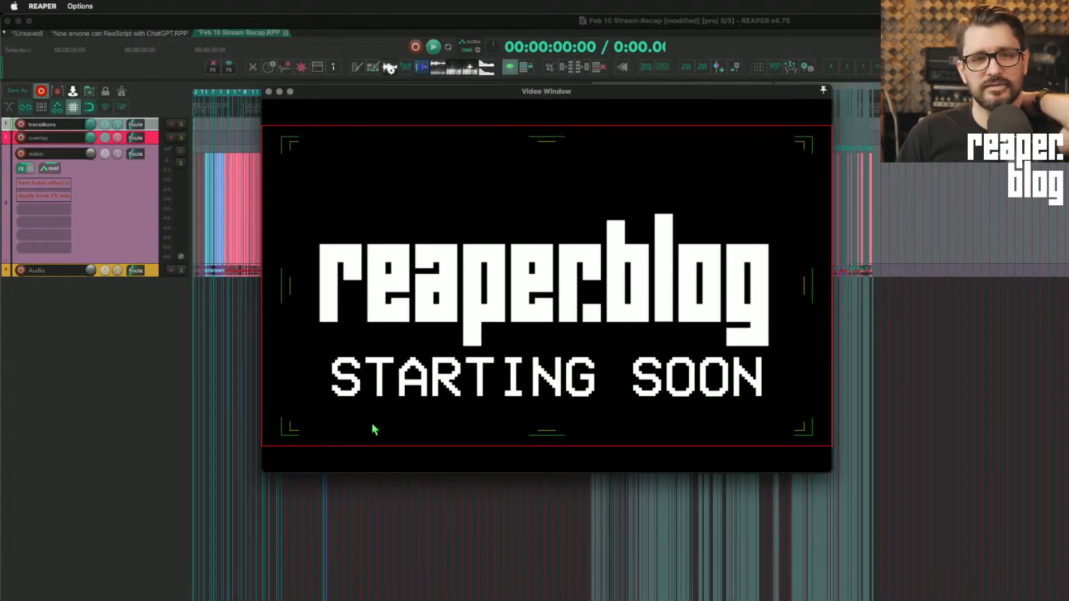
left_click_drag(340, 98, 366, 109)
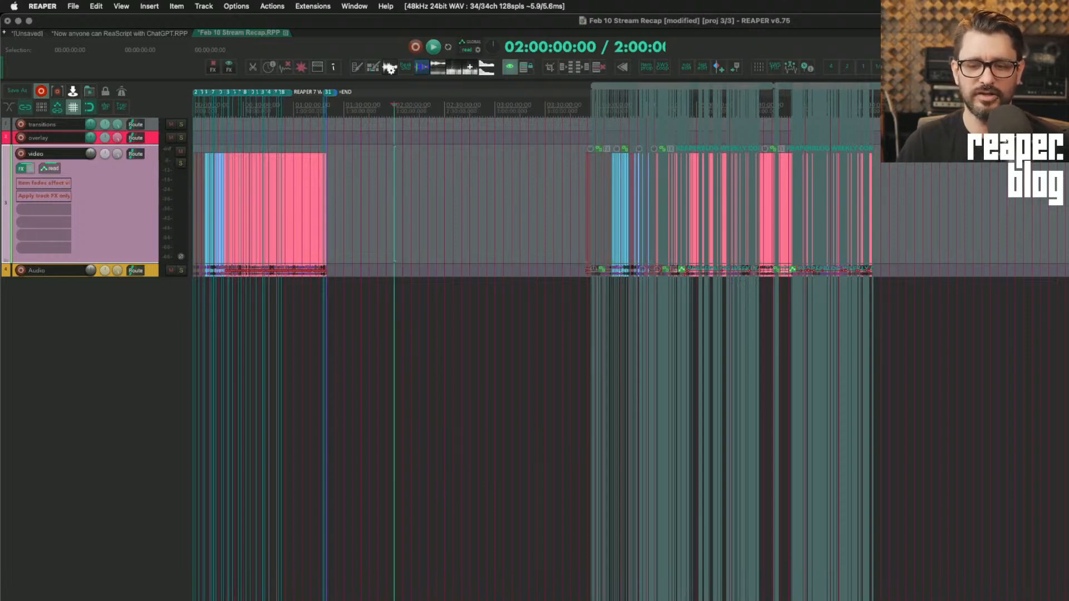
Switch to Audio MIDI Setup, move the MIDI Studio window aside and bring up the Audio Devices window.
left_click(771, 599)
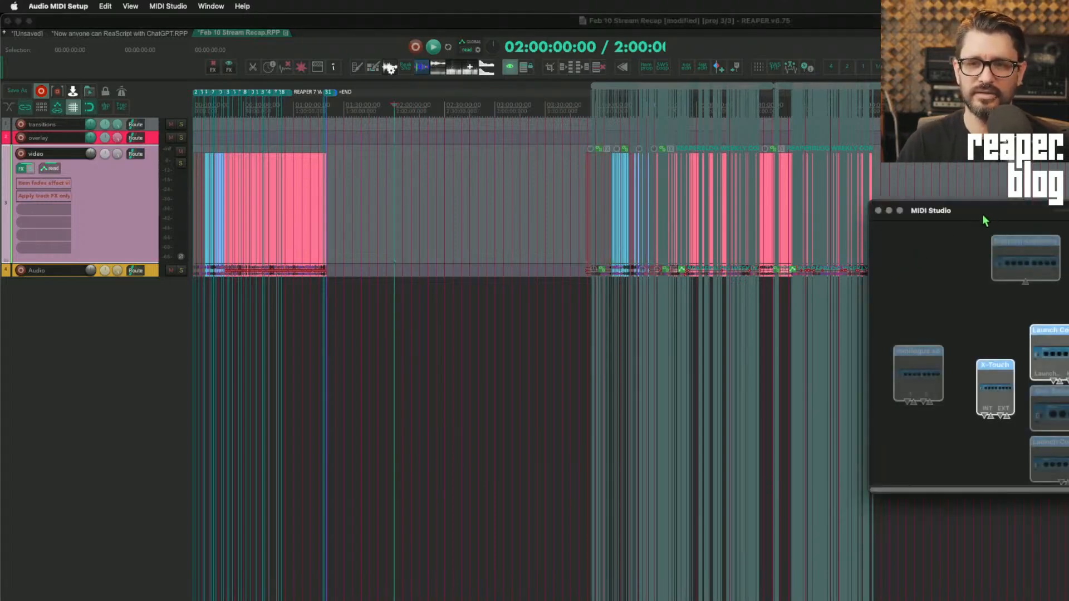
left_click_drag(983, 218, 585, 213)
left_click(168, 6)
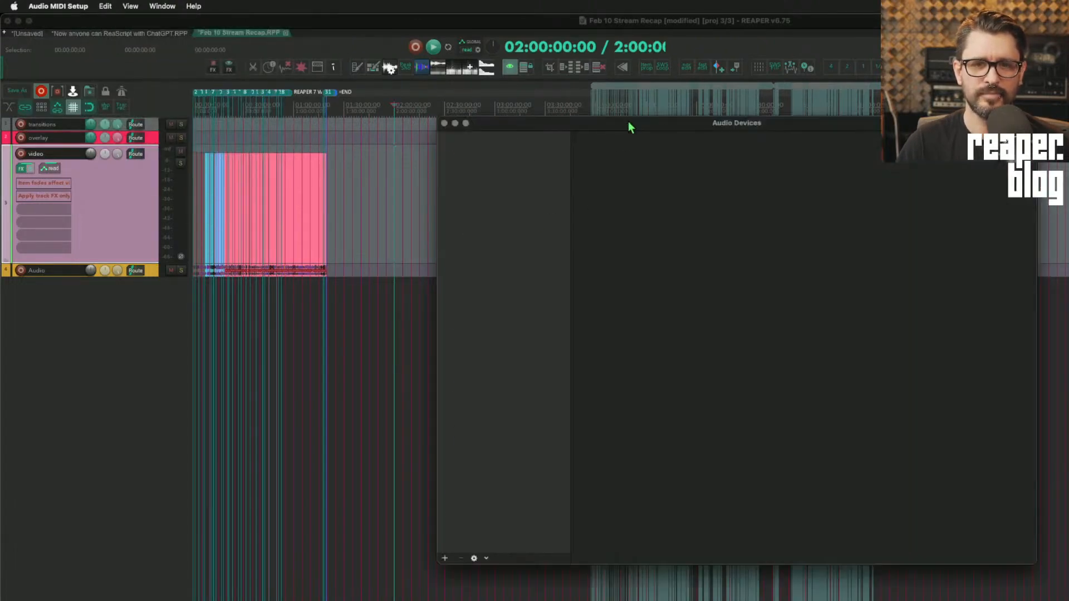
left_click_drag(620, 128, 607, 141)
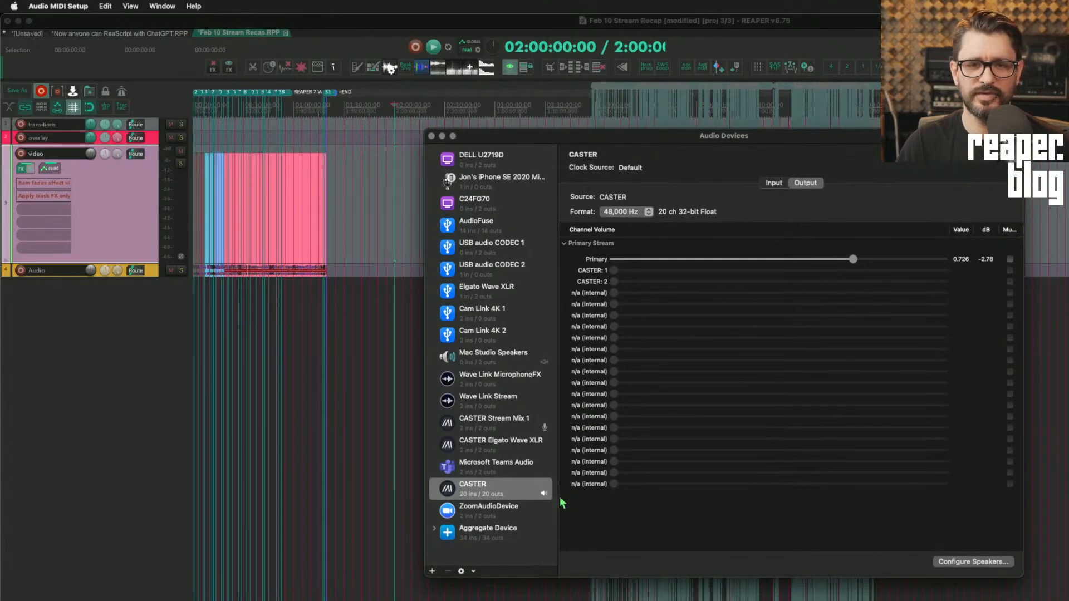
Inspect the formats of the audio devices from Wave Link MicrophoneFX and Wave Link Stream up through Cam Link 4K 2 to AudioFuse.
left_click(500, 376)
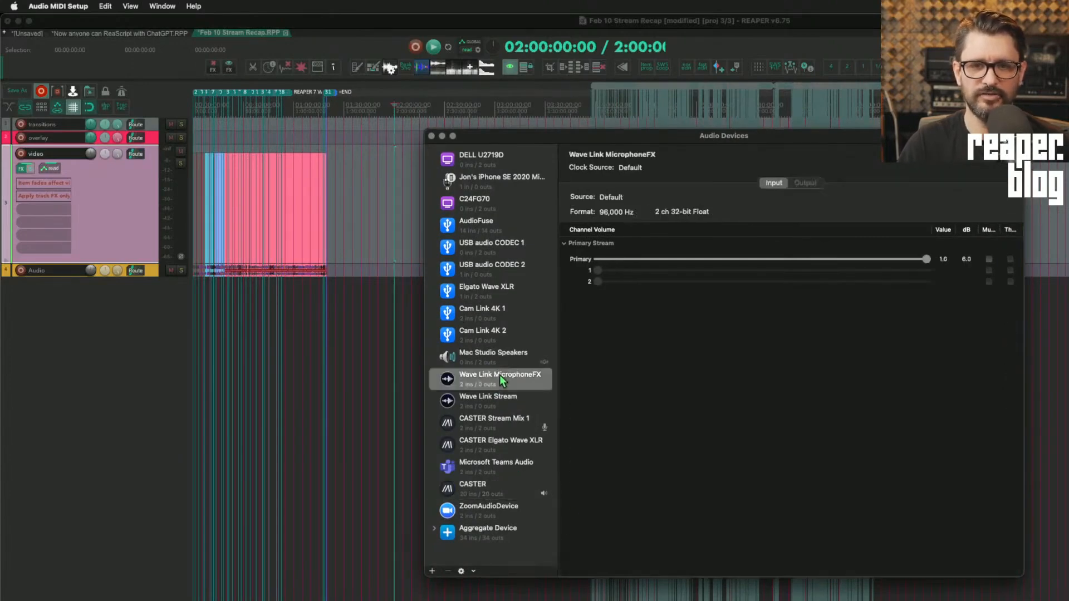
left_click(510, 396)
key("Up")
key("Up")
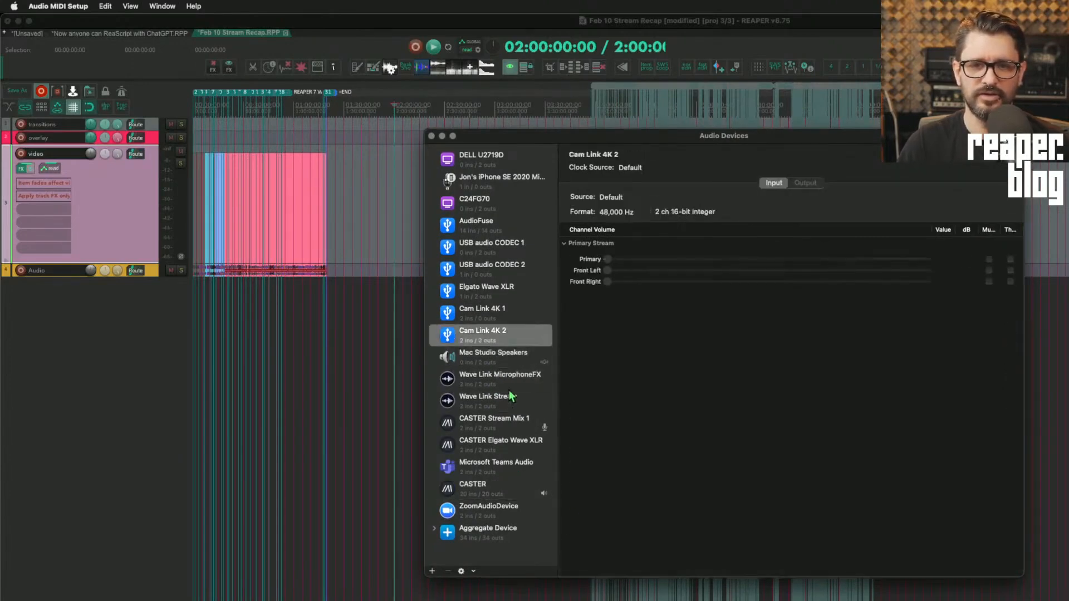
key("Up")
key("Up")
key("Up")
key("Up")
key("Up")
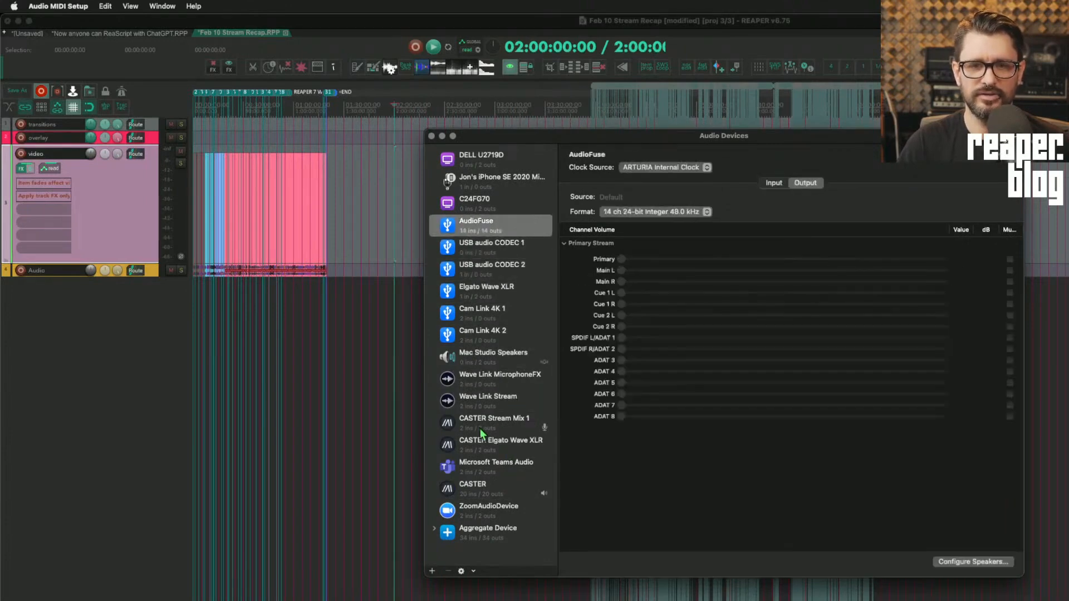
Compare Wave Link MicrophoneFX's format with AudioFuse's, and check AudioFuse's available output formats without changing the selection.
left_click(489, 379)
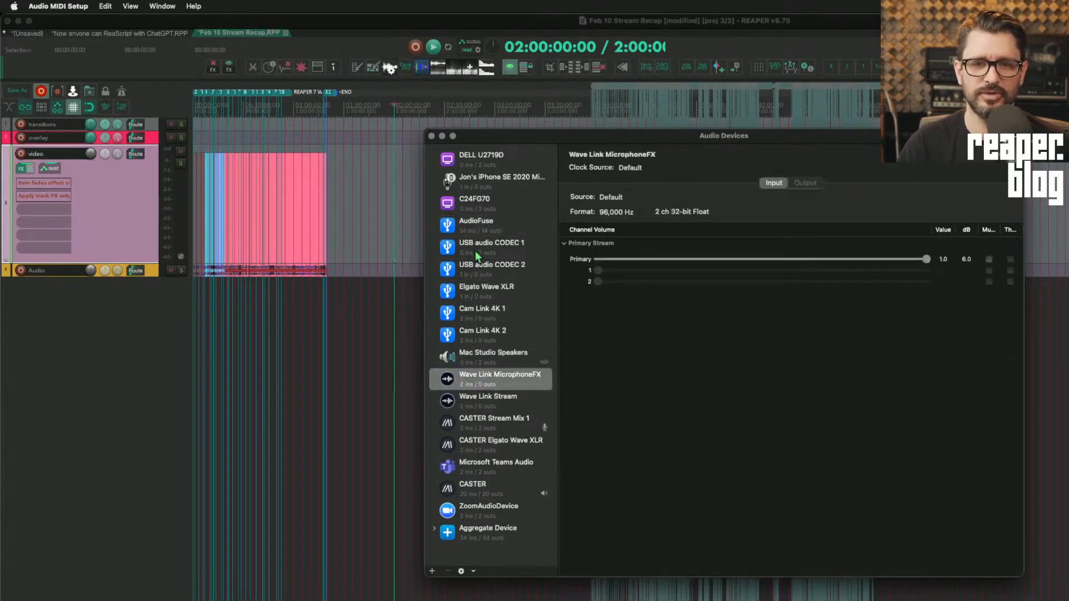
left_click(482, 229)
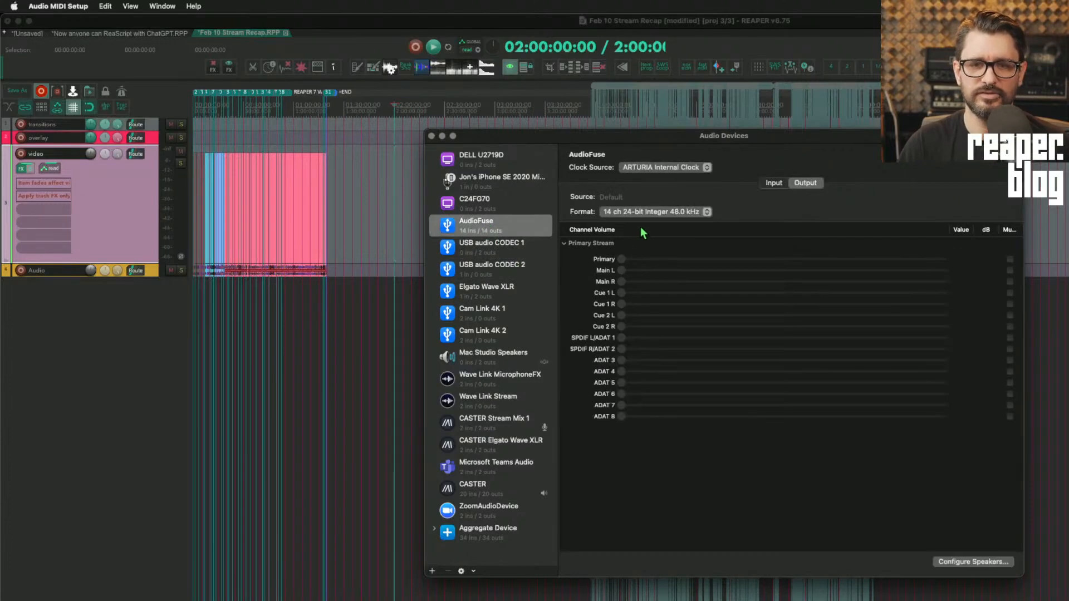
left_click(686, 209)
left_click(794, 209)
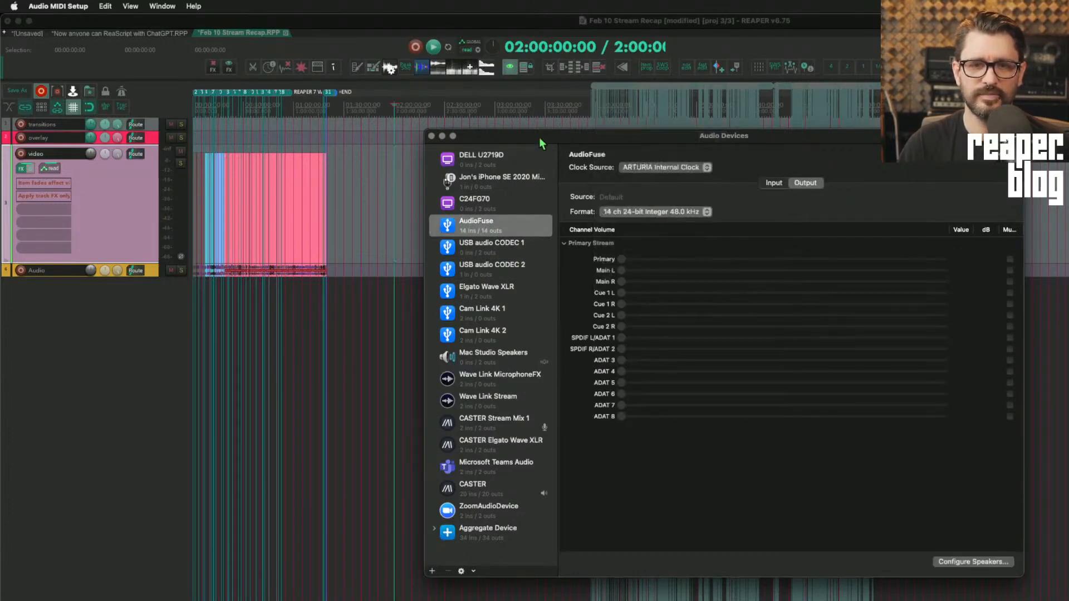
Move the Audio Devices window out of the way and quit Audio MIDI Setup to return to REAPER.
left_click_drag(538, 137, 526, 183)
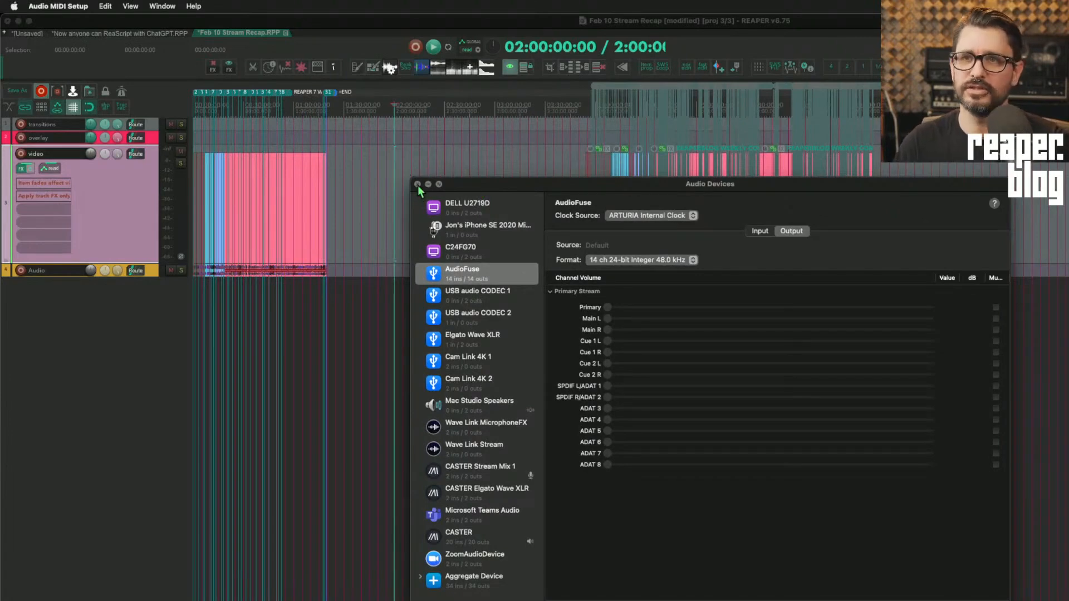
left_click_drag(501, 187, 526, 178)
key("super+q")
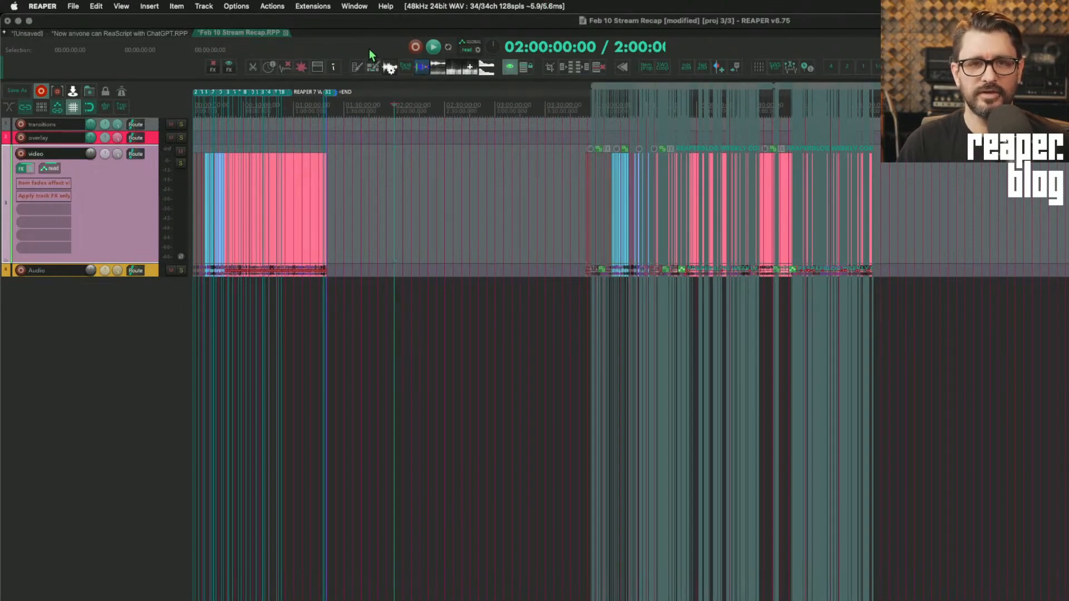
Check the sample rate and the other general options in REAPER's Project Settings, and accept them unchanged.
key("alt+Return")
left_click(423, 155)
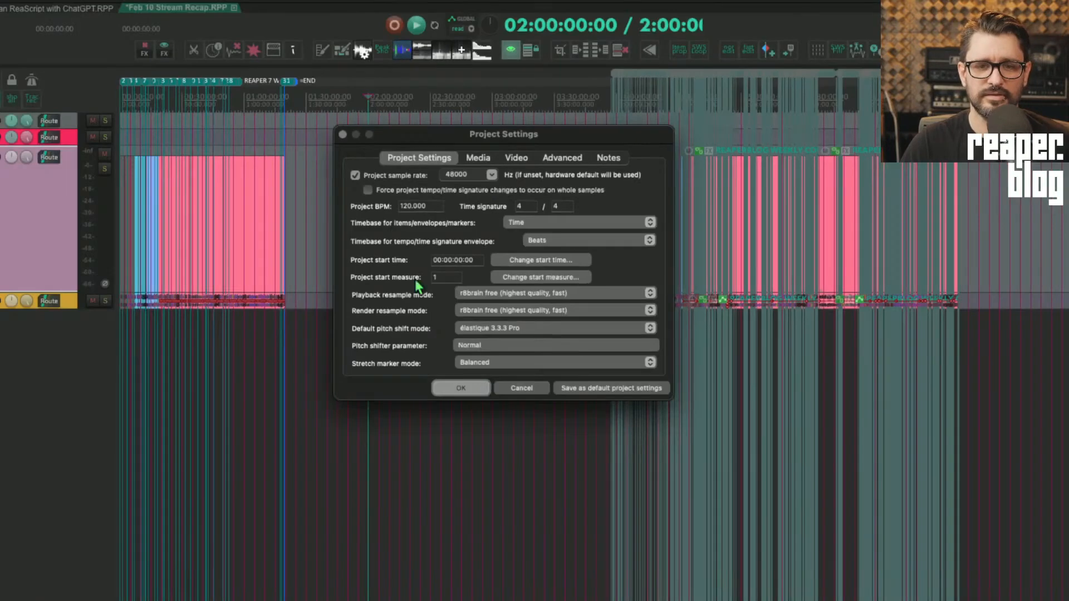
left_click(471, 390)
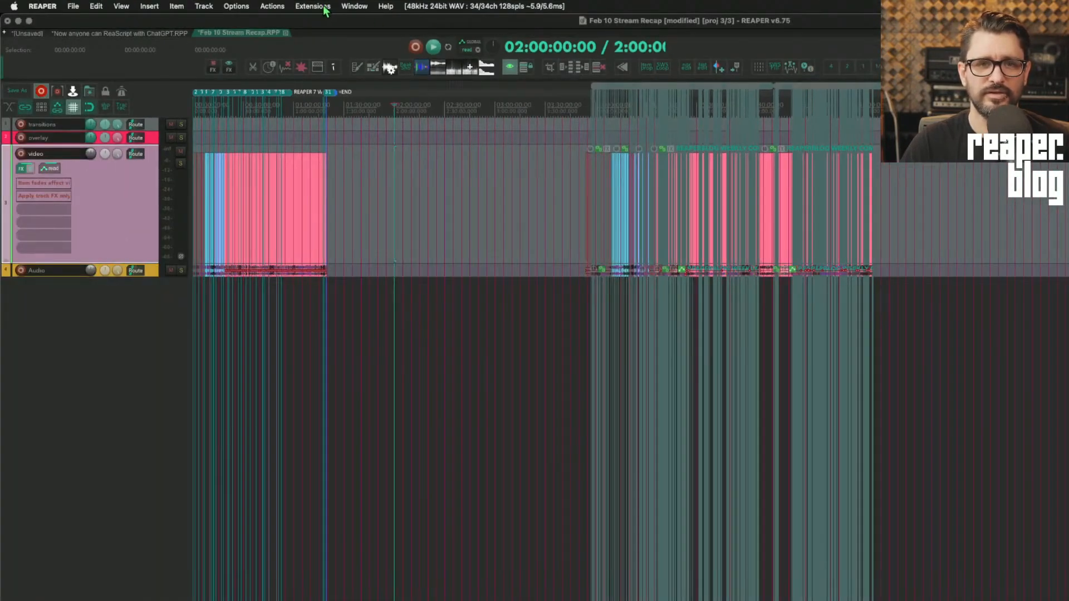
Open REAPER's preferences at the audio device settings.
key("super+comma")
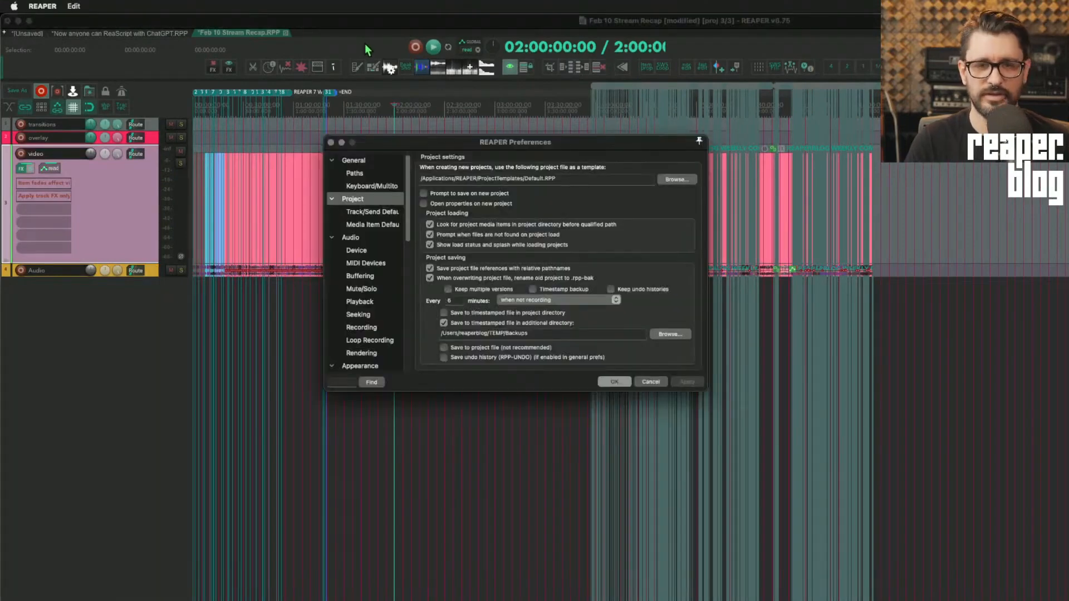
left_click(376, 252)
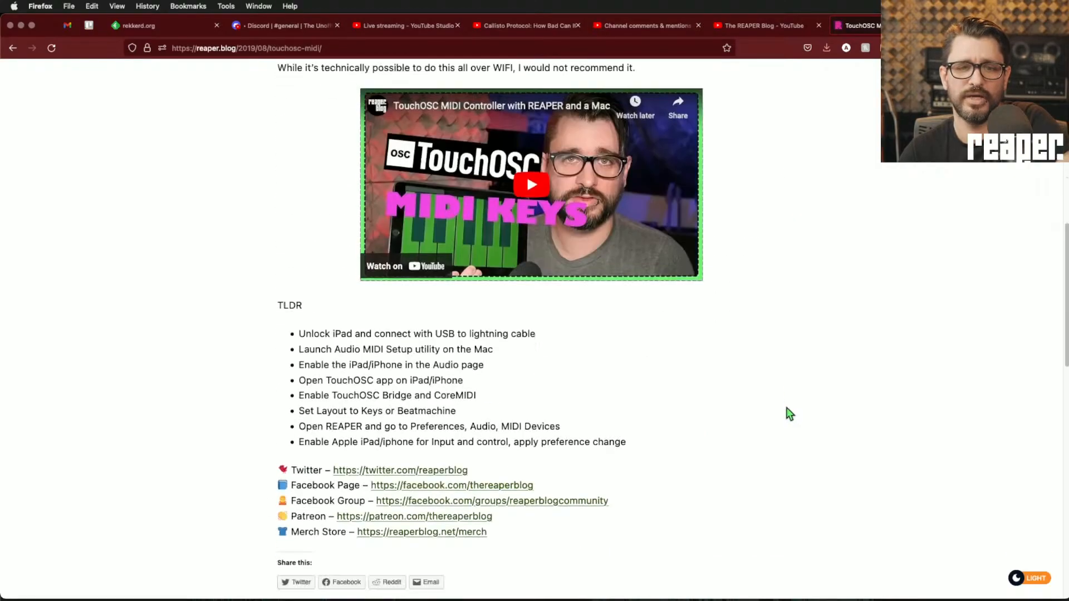
Read through the TouchOSC MIDI controller article on reaper.blog in Firefox, including its TLDR setup steps and introduction.
scroll(789, 414, "down", 1)
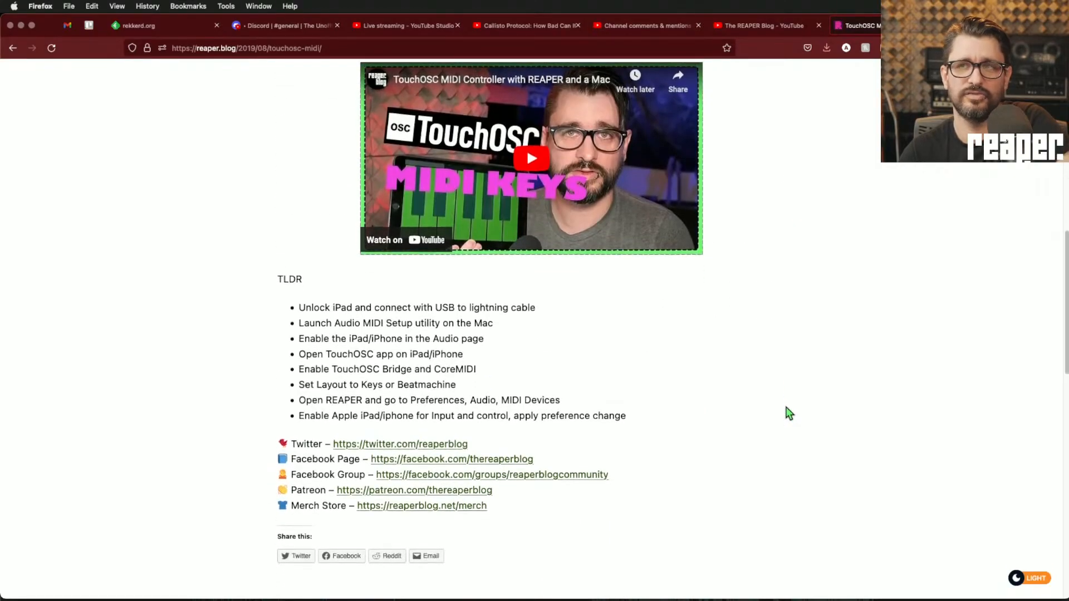
scroll(788, 413, "up", 5)
scroll(783, 390, "down", 6)
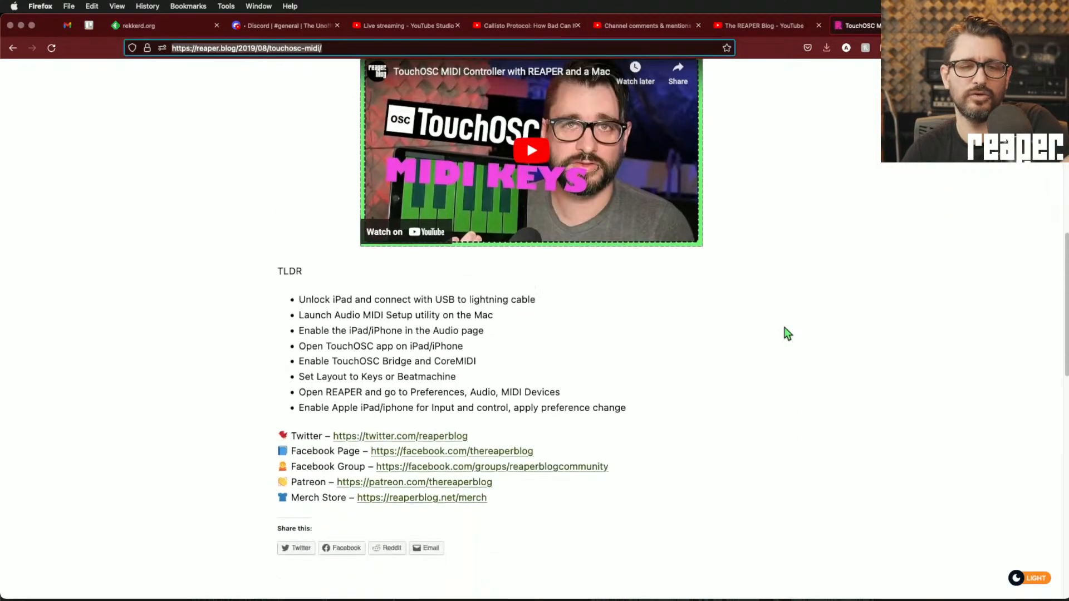
key("super+l")
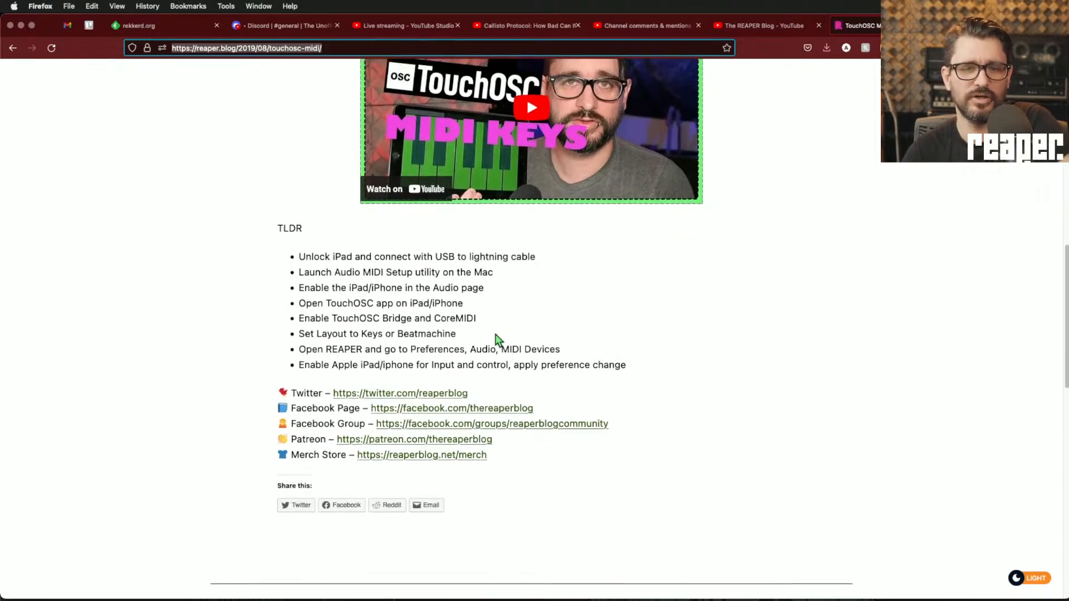
scroll(605, 341, "down", 2)
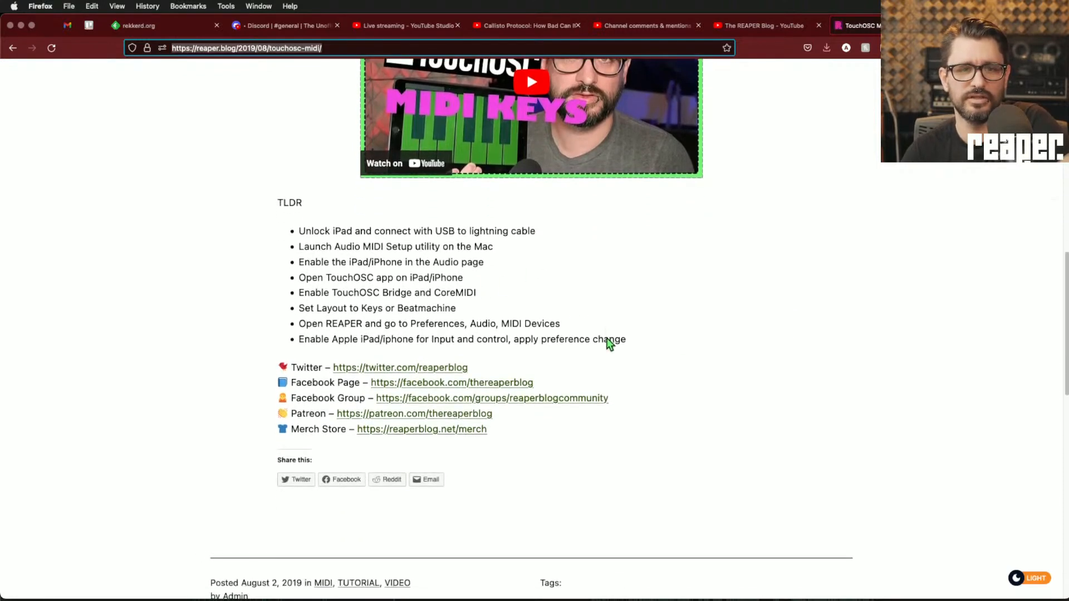
left_click_drag(301, 177, 603, 262)
left_click(608, 276)
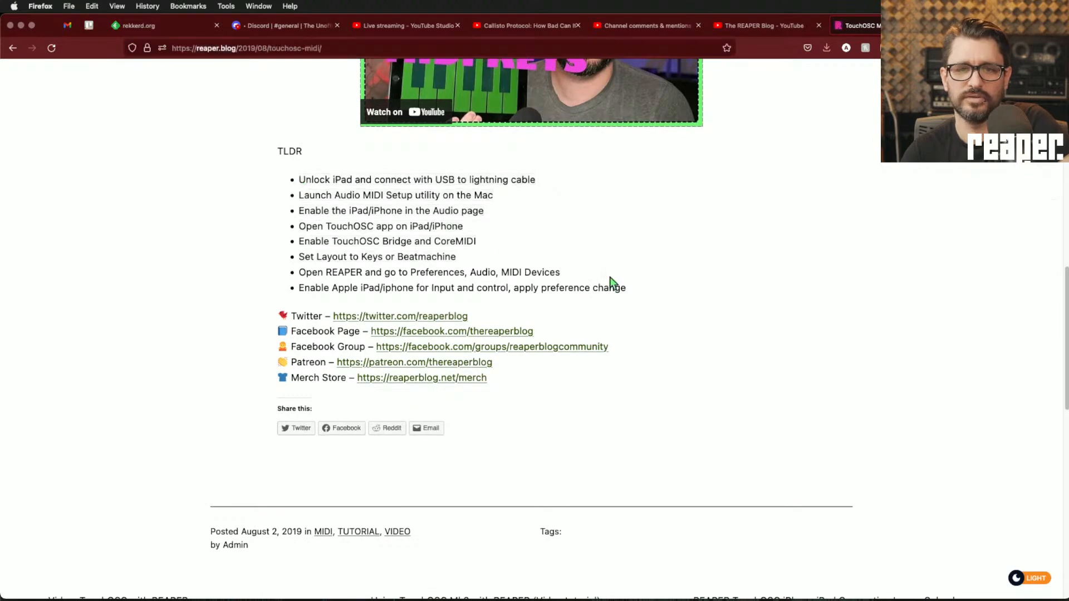
scroll(698, 299, "up", 4)
scroll(704, 299, "up", 1)
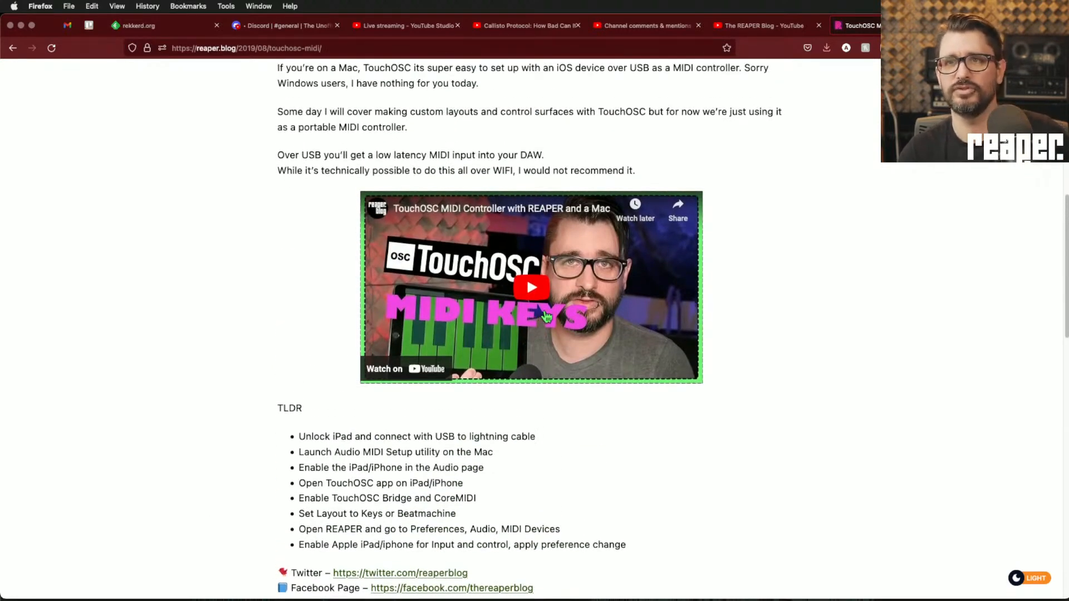
scroll(252, 254, "up", 4)
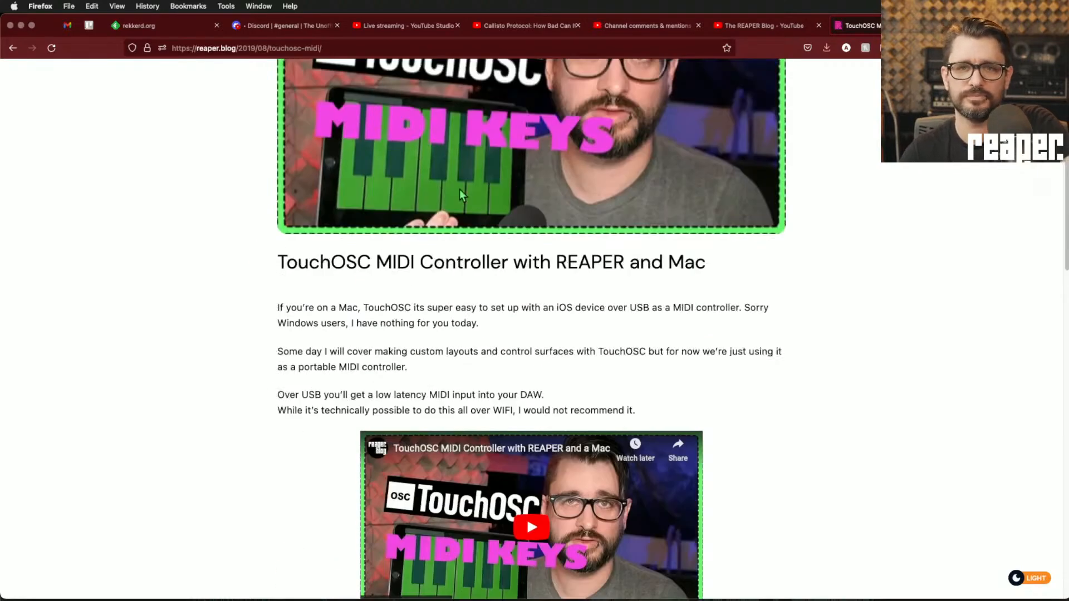